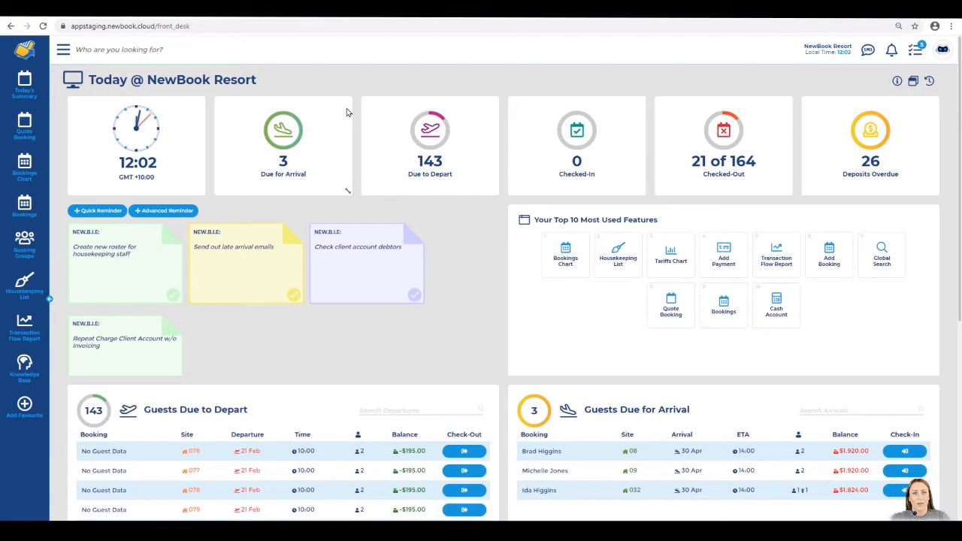
Search the menu for 'bank' and open the Bank Accounts list with the NAB account
left_click(62, 50)
type("bank")
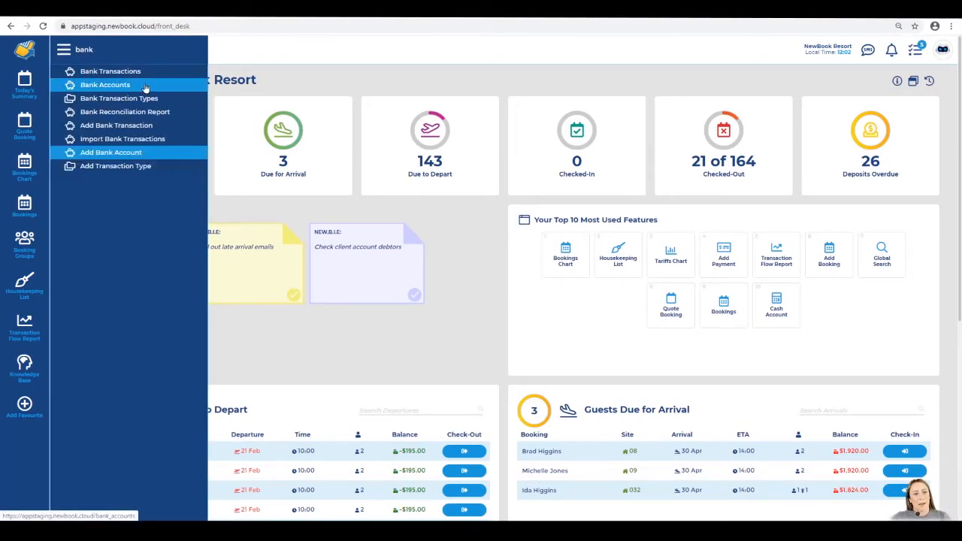
left_click(144, 88)
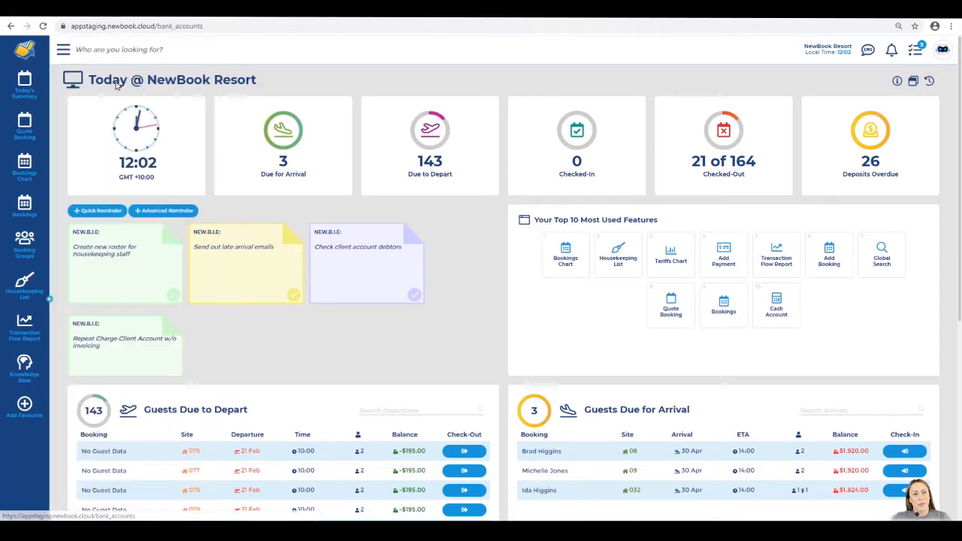
left_click_drag(87, 80, 197, 81)
left_click(196, 81)
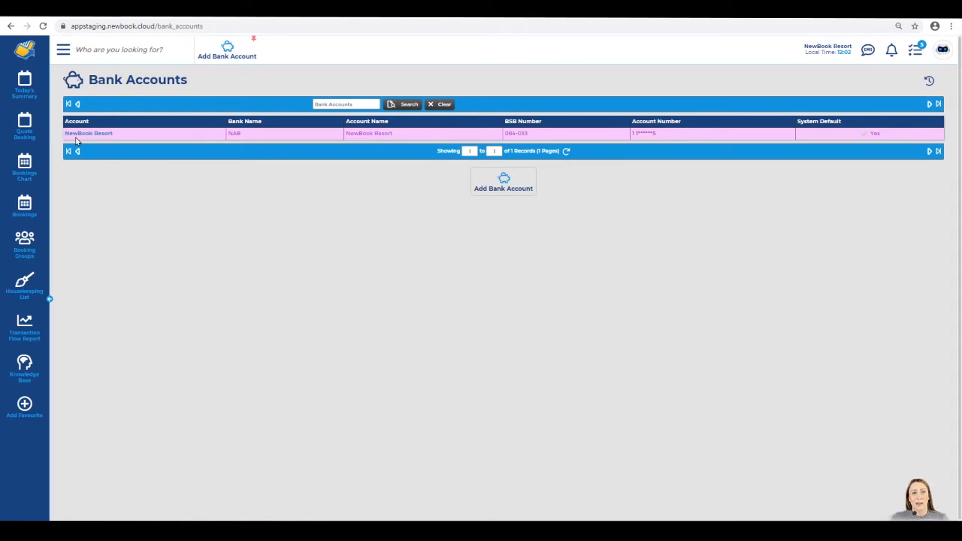
Open the Bank Accounts: Add form and review its description and bankfile format fields
left_click(233, 55)
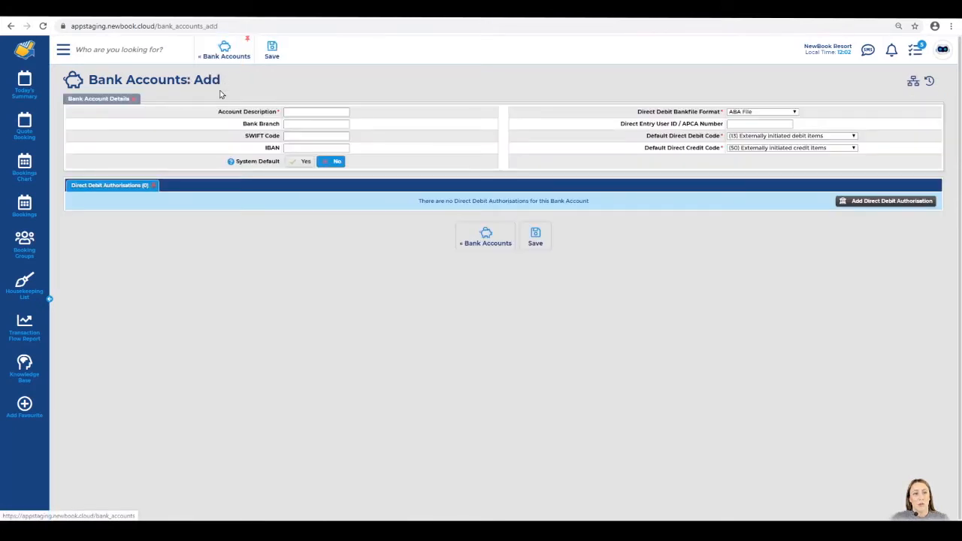
left_click_drag(215, 115, 279, 114)
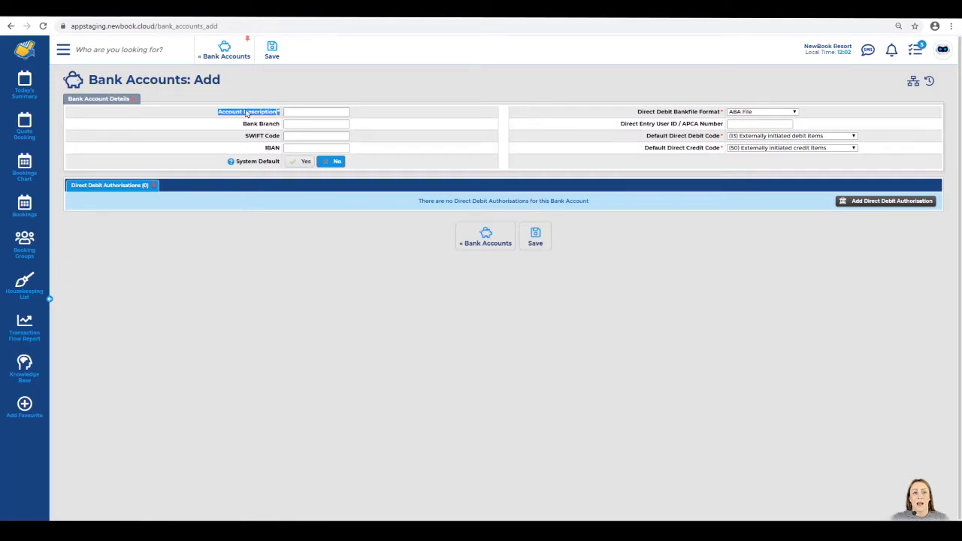
left_click(290, 111)
left_click_drag(633, 117, 719, 115)
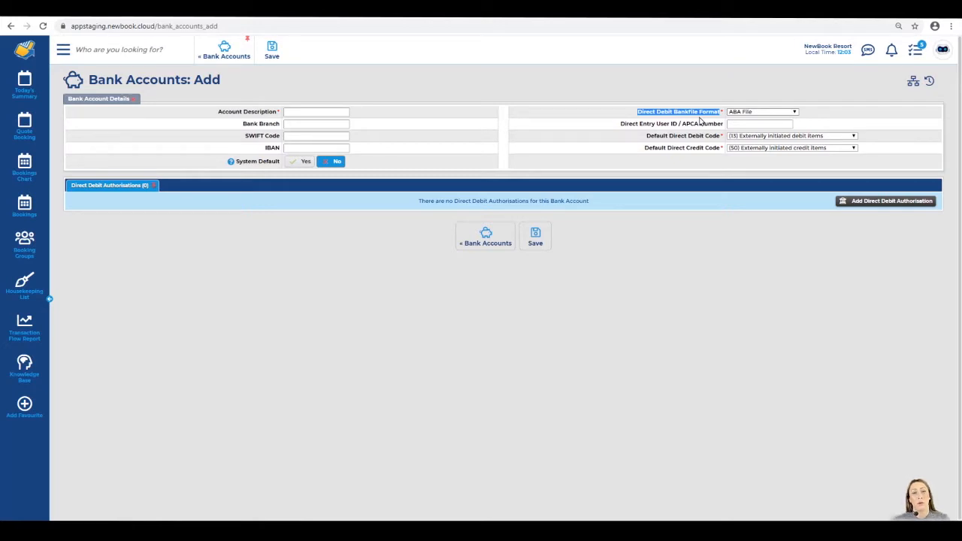
left_click(699, 120)
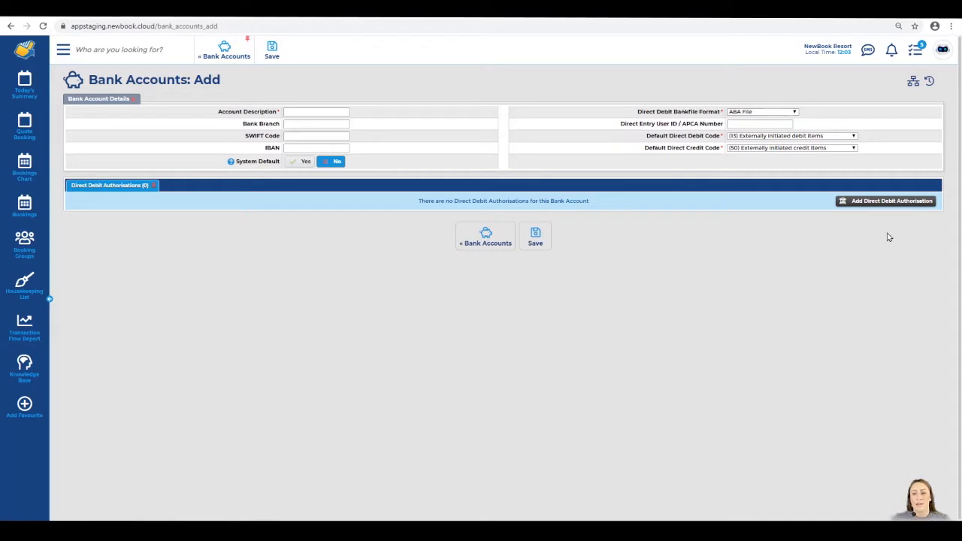
Add a direct debit authorisation row and step through its bank name, BSB and account number fields
left_click(872, 202)
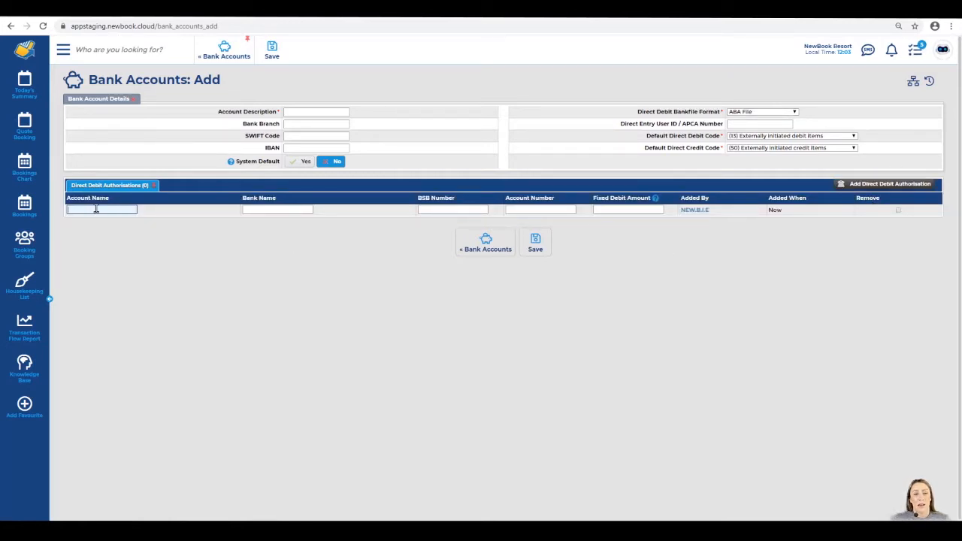
left_click(276, 210)
left_click(423, 209)
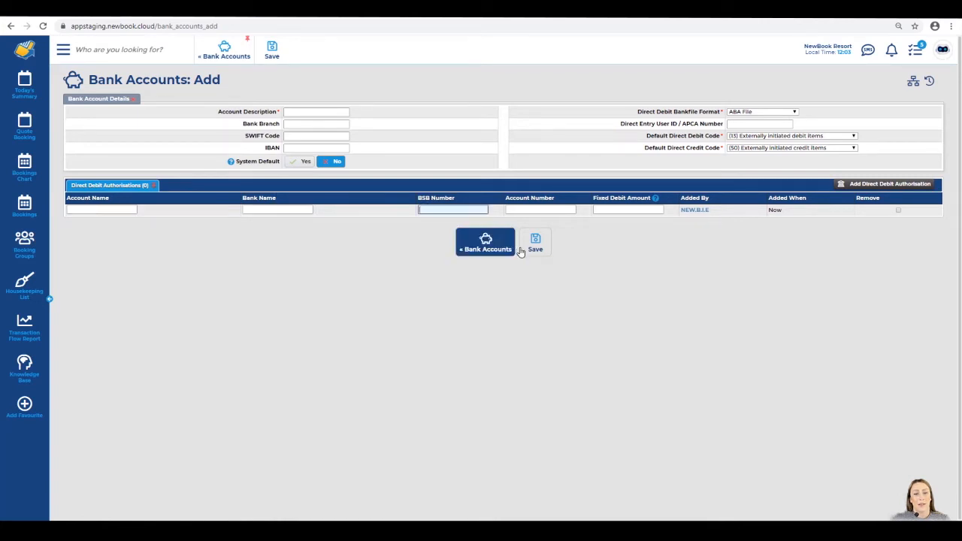
left_click(557, 210)
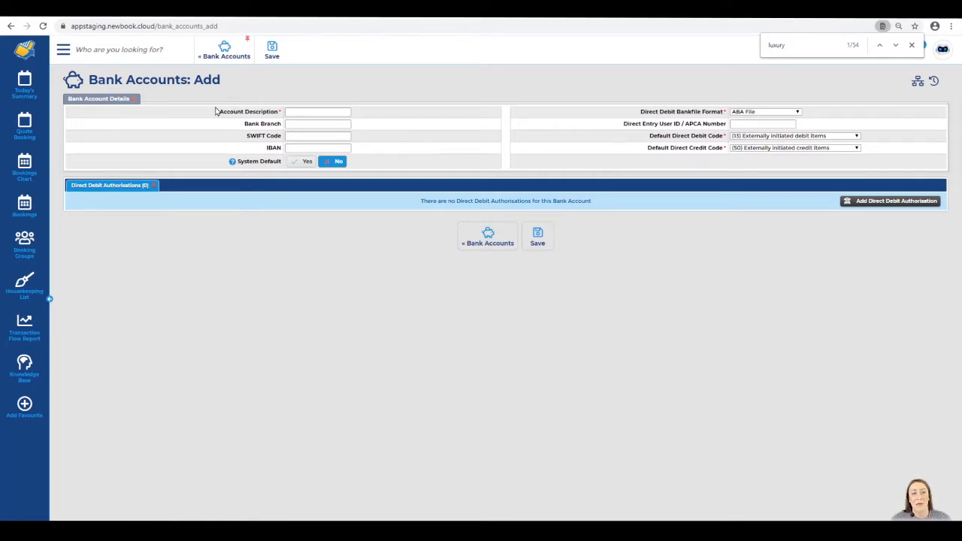
Paste 'Personal Account' into the Account Description field
left_click_drag(216, 111, 281, 118)
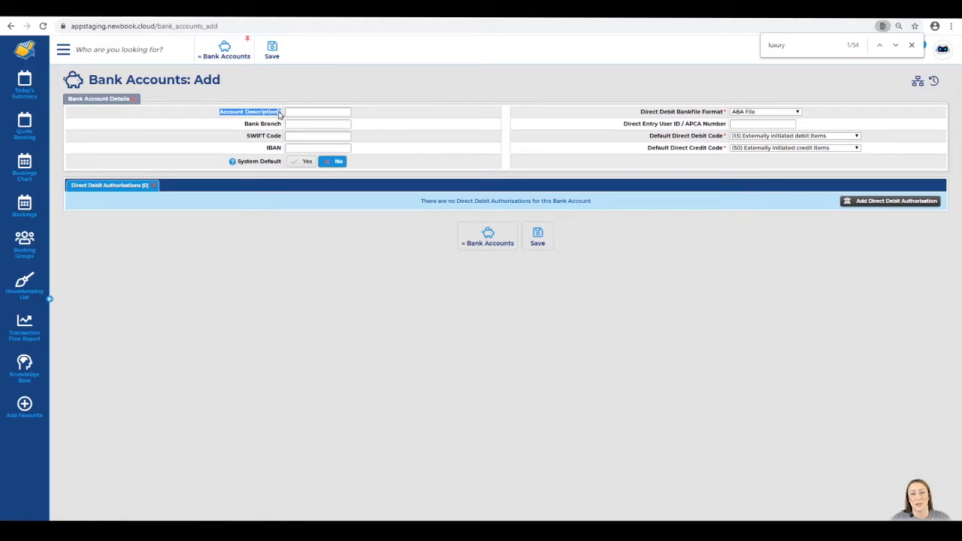
left_click(294, 110)
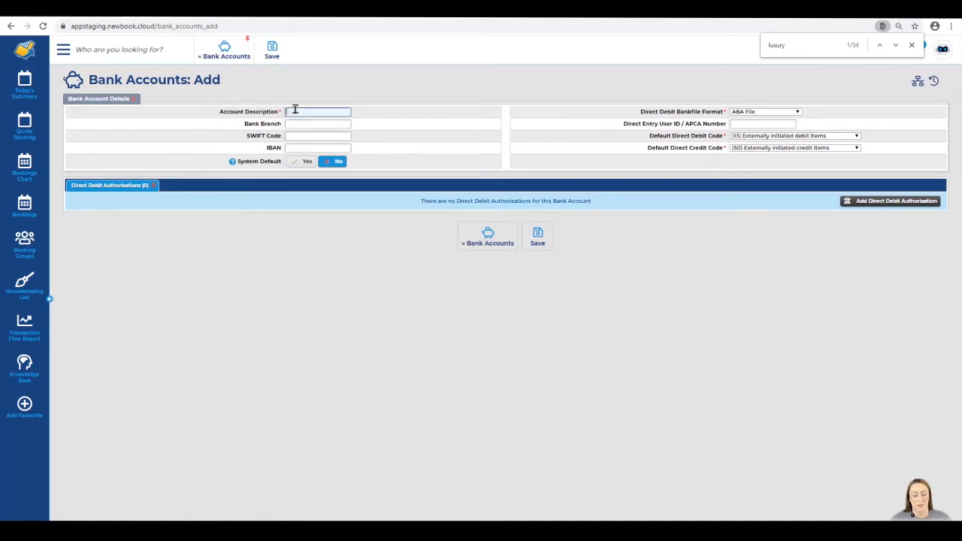
type("Personal Account")
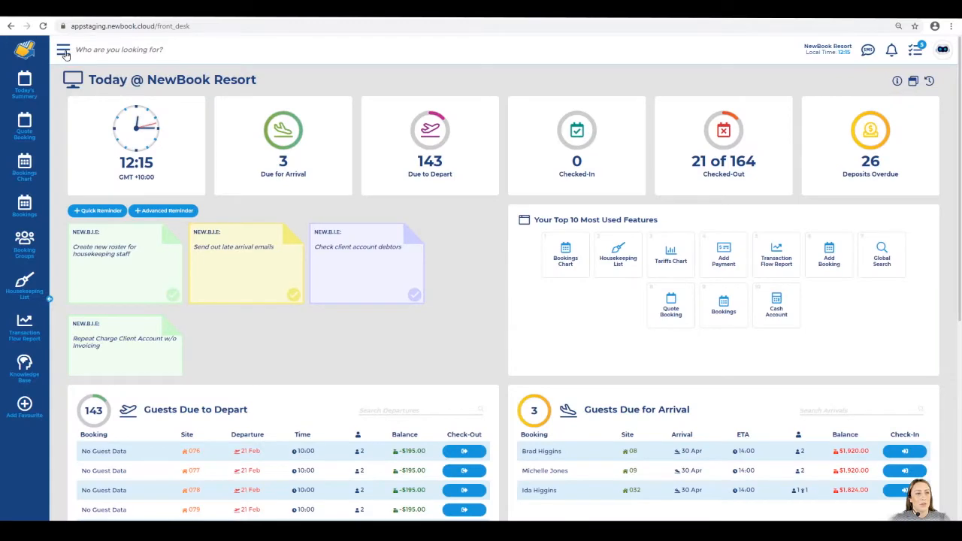
Search the menu for 'payment' and go to the Payment Types page
left_click(64, 51)
type("payment")
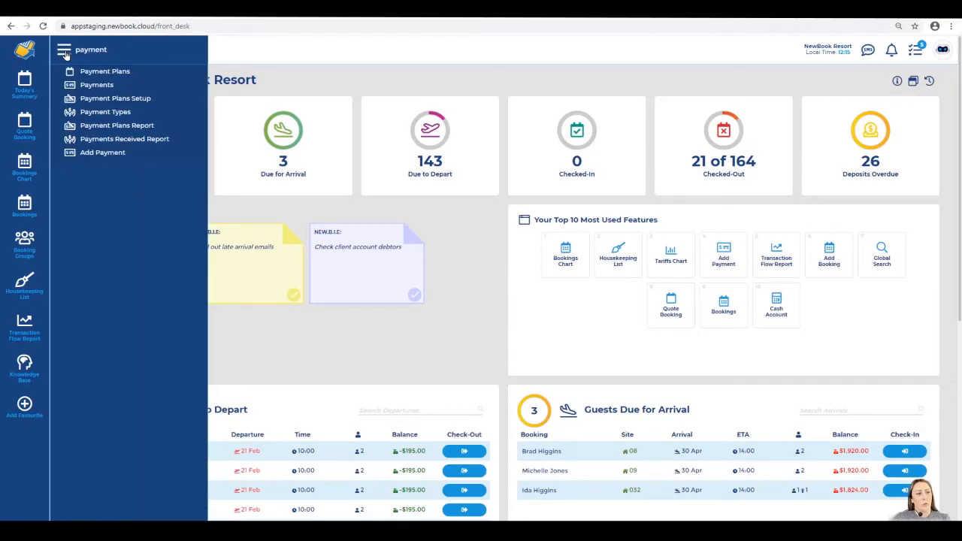
left_click(99, 120)
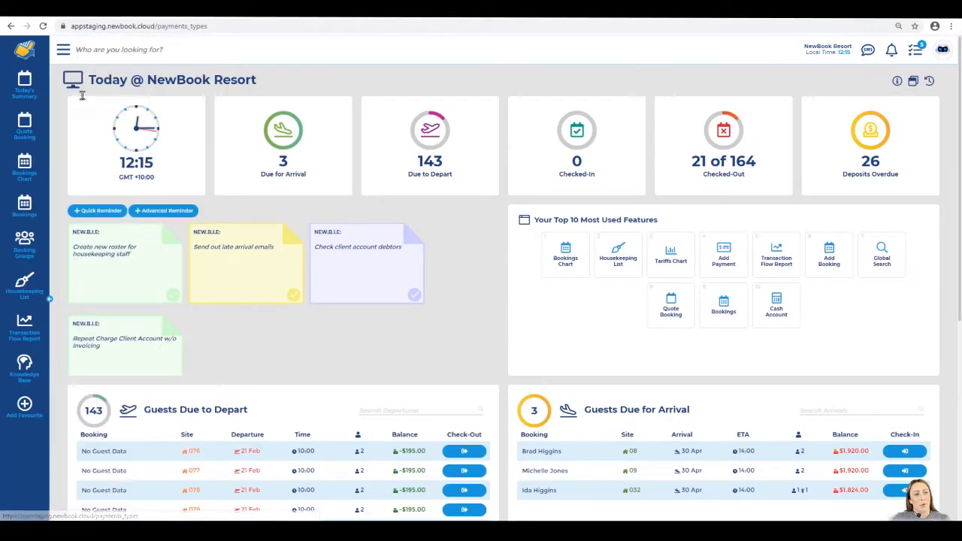
left_click_drag(88, 79, 220, 86)
left_click(220, 88)
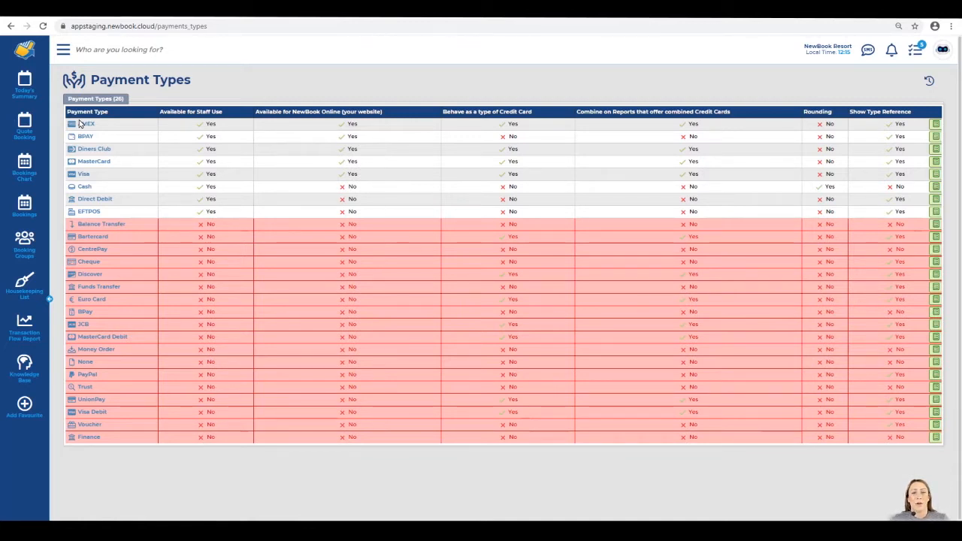
Open Funds Transfer for editing and note its Available for Staff Use setting
left_click_drag(114, 263, 76, 274)
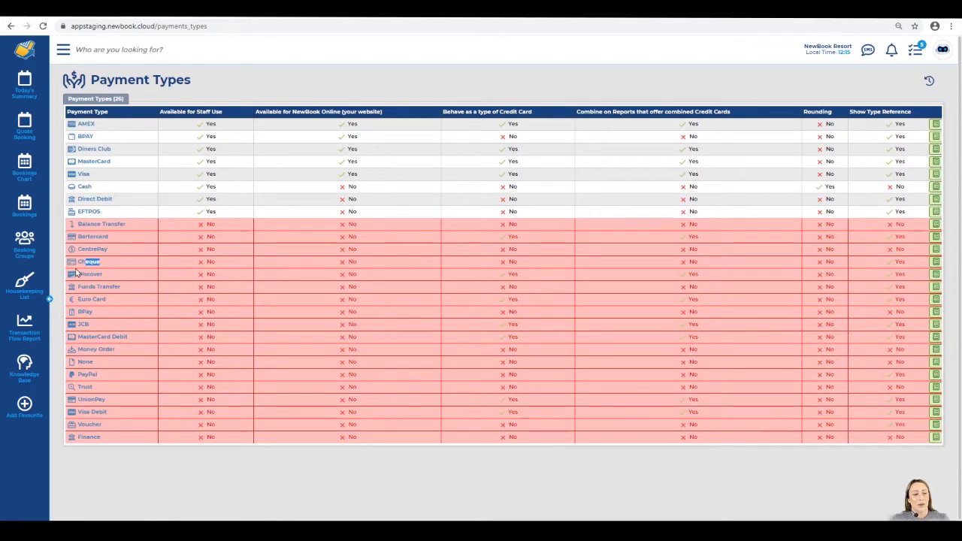
left_click_drag(128, 289, 74, 287)
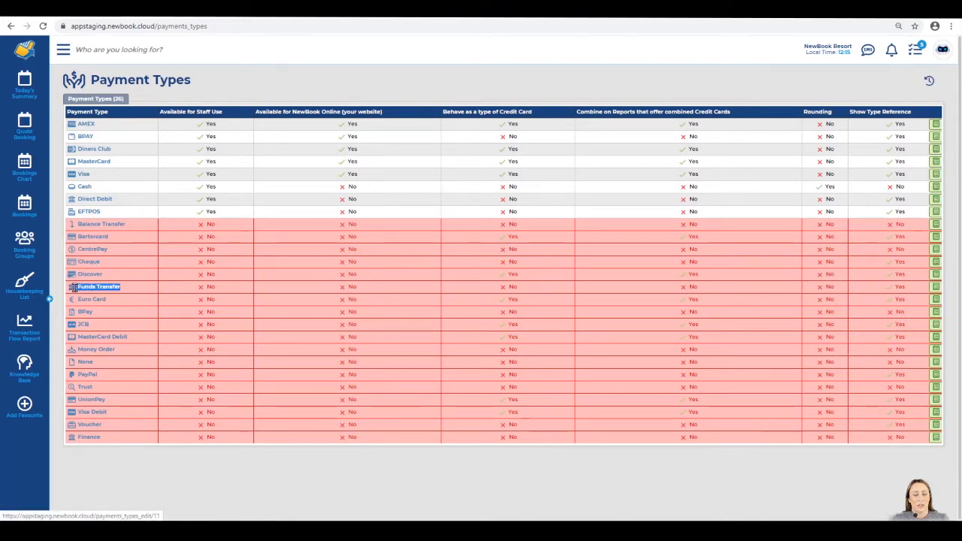
left_click(133, 296)
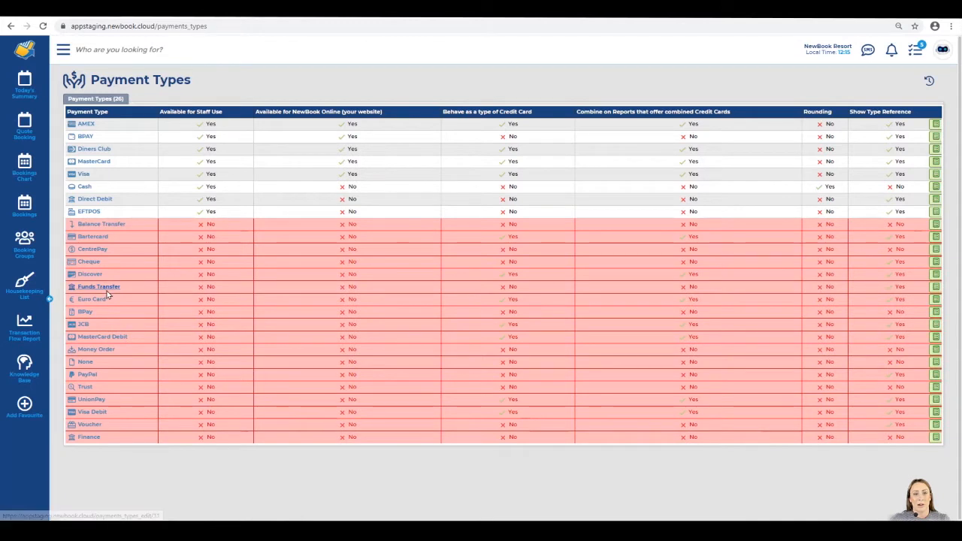
left_click(111, 287)
left_click_drag(199, 132, 275, 130)
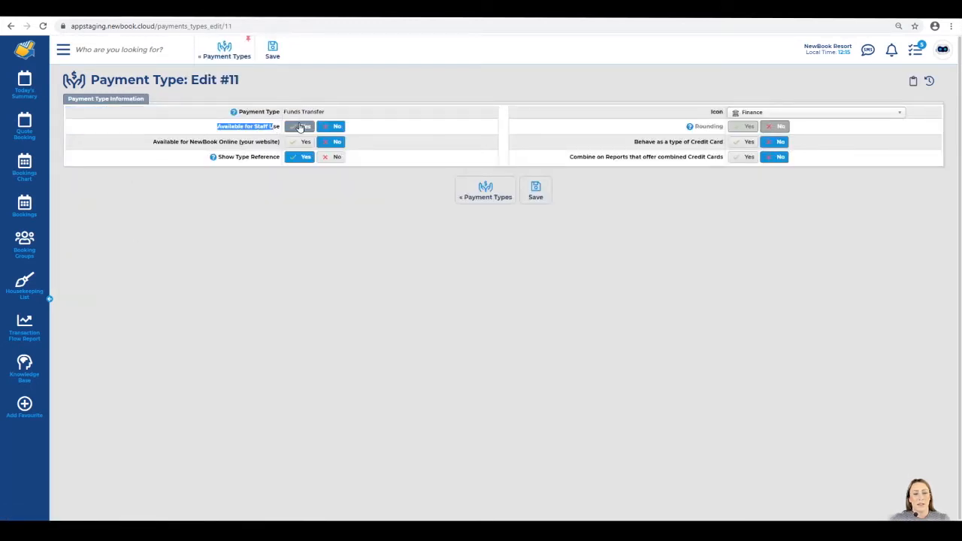
Set Funds Transfer's Available for Staff Use to Yes and save it
left_click(300, 126)
left_click(273, 47)
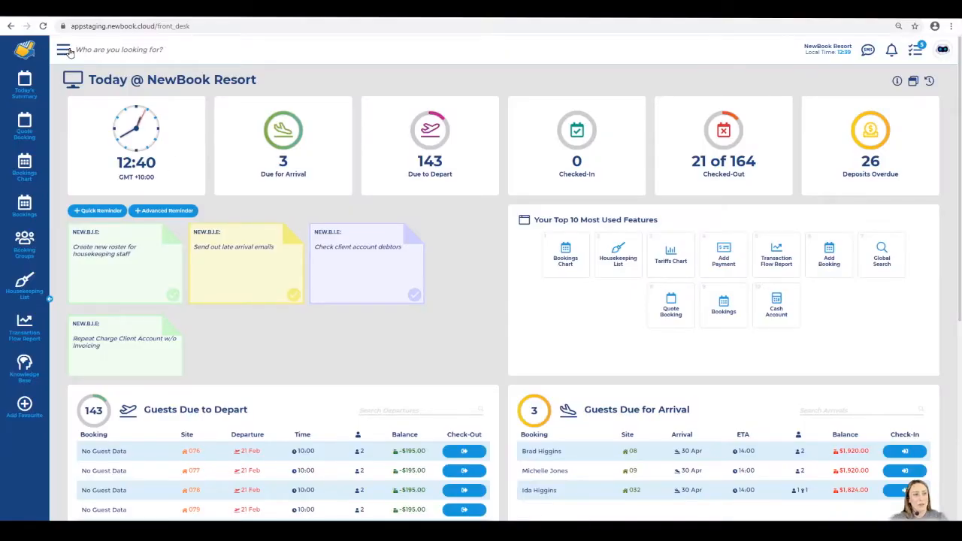
left_click(67, 51)
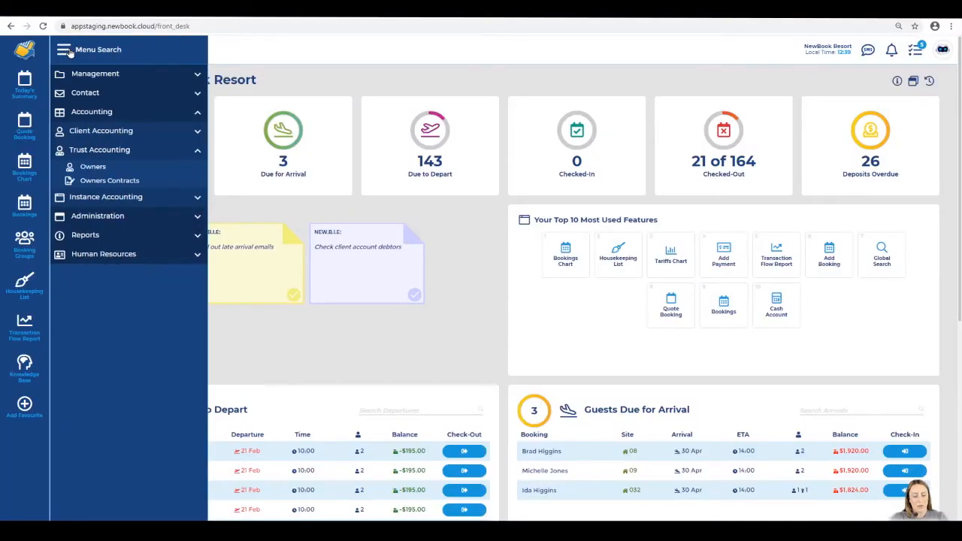
type("owner")
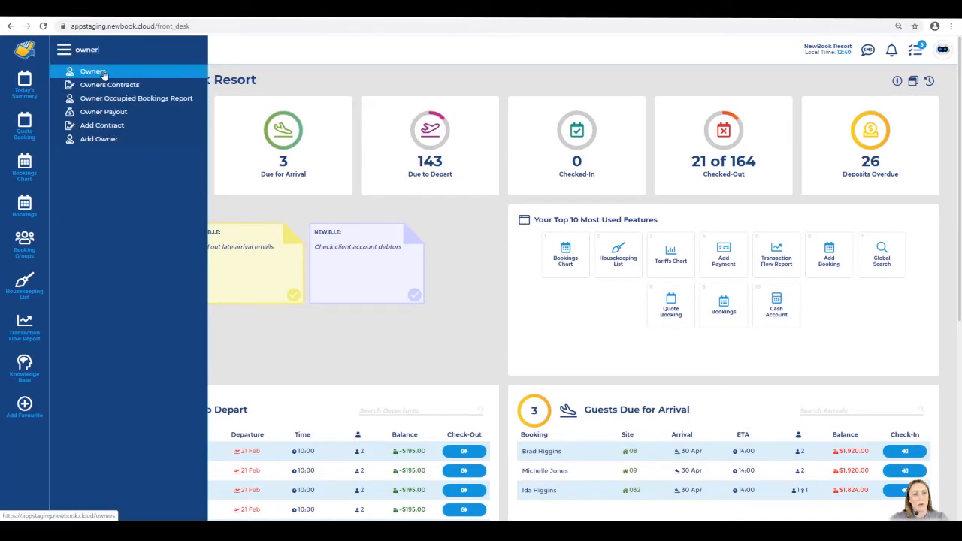
left_click(149, 75)
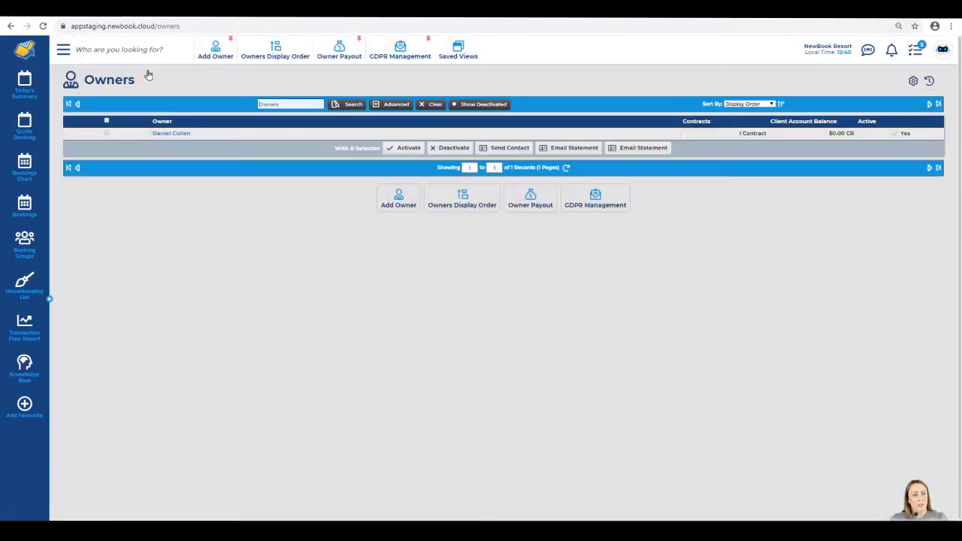
left_click_drag(87, 79, 148, 81)
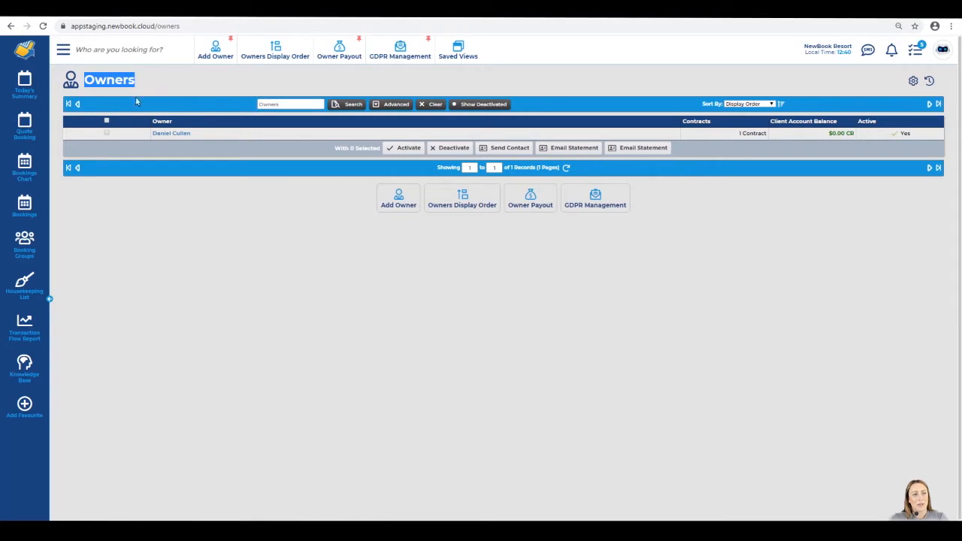
left_click(104, 134)
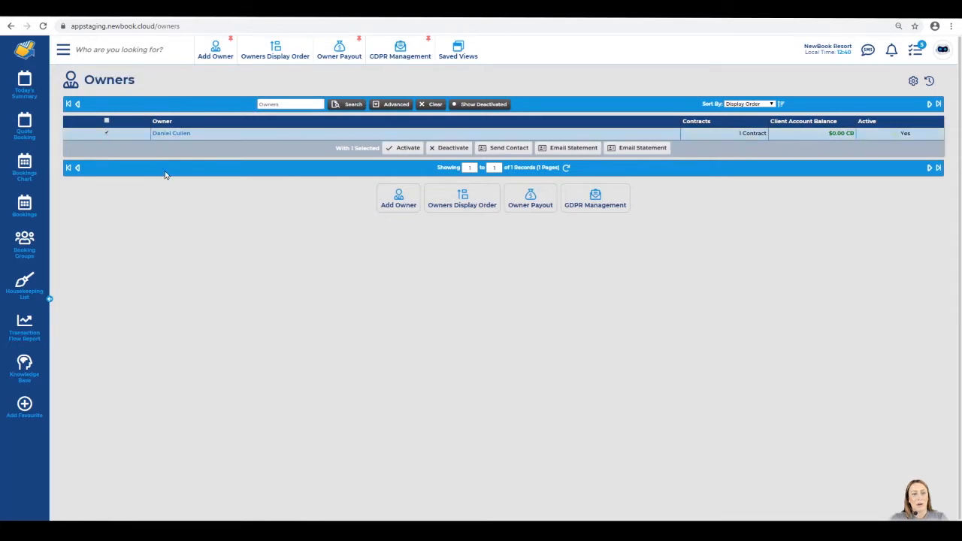
left_click(216, 137)
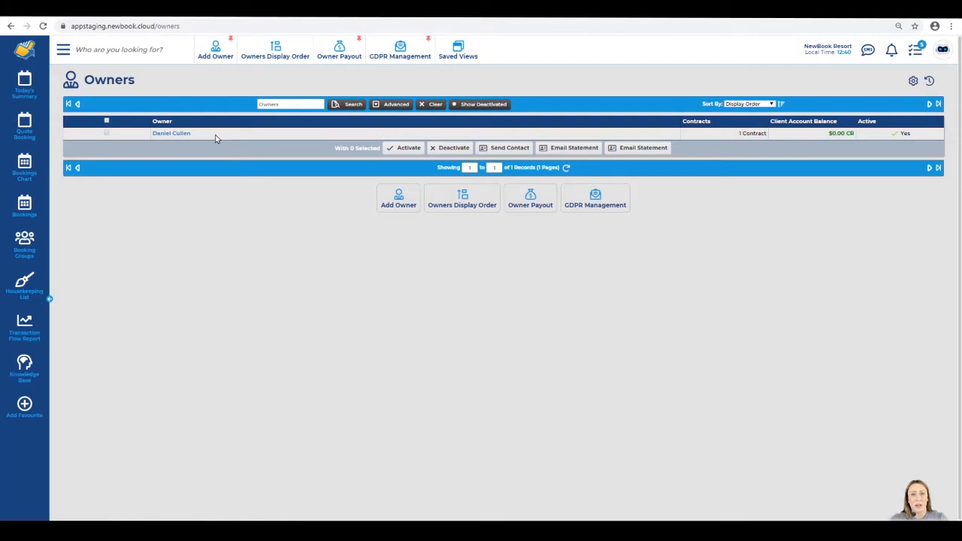
Start a new owner record and enter the owner's first and last name
left_click(214, 52)
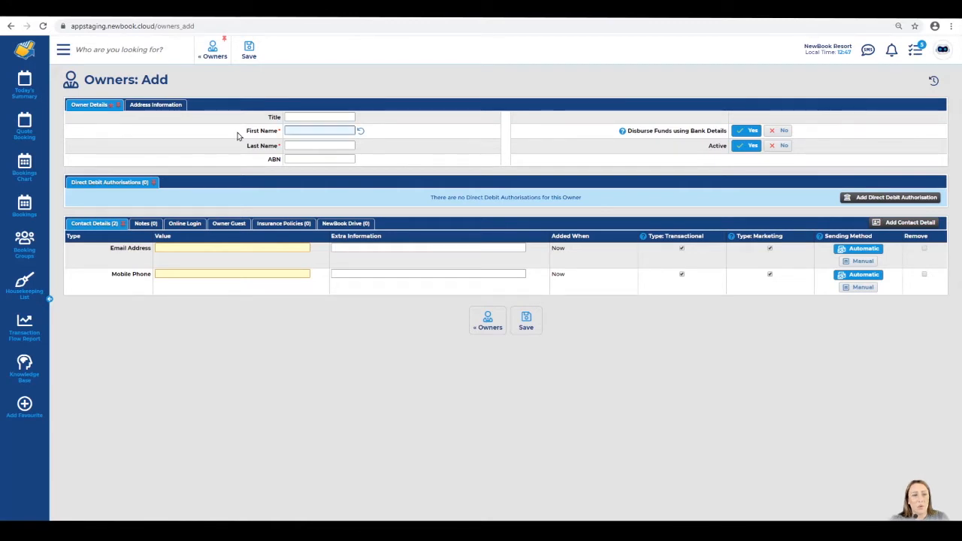
left_click(298, 131)
key("Tab")
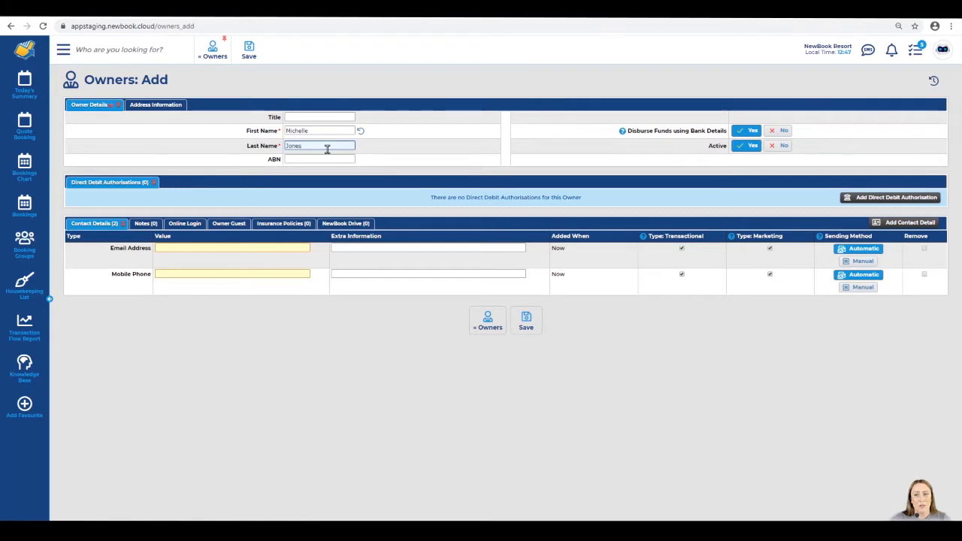
On the Address Information tab, add a blank direct debit authorisation row
left_click(160, 108)
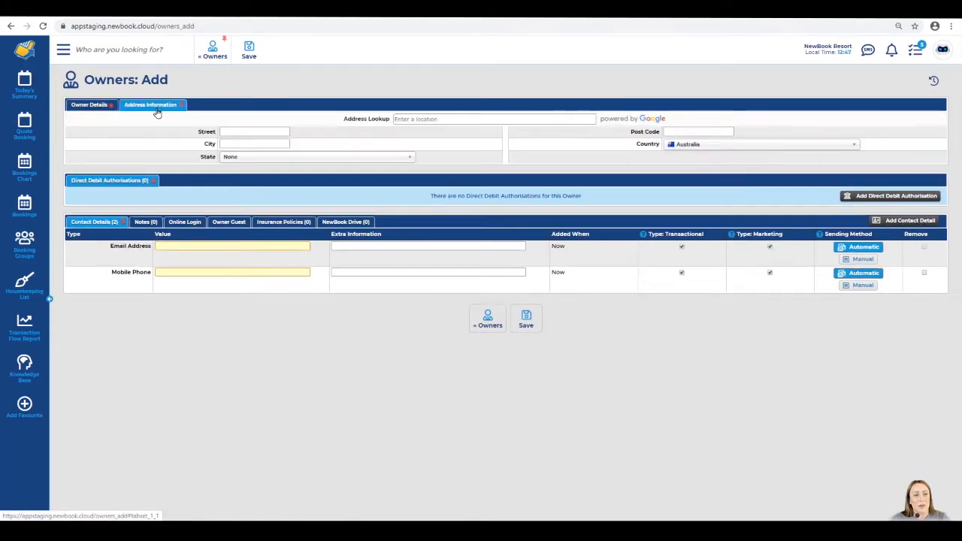
triple_click(362, 120)
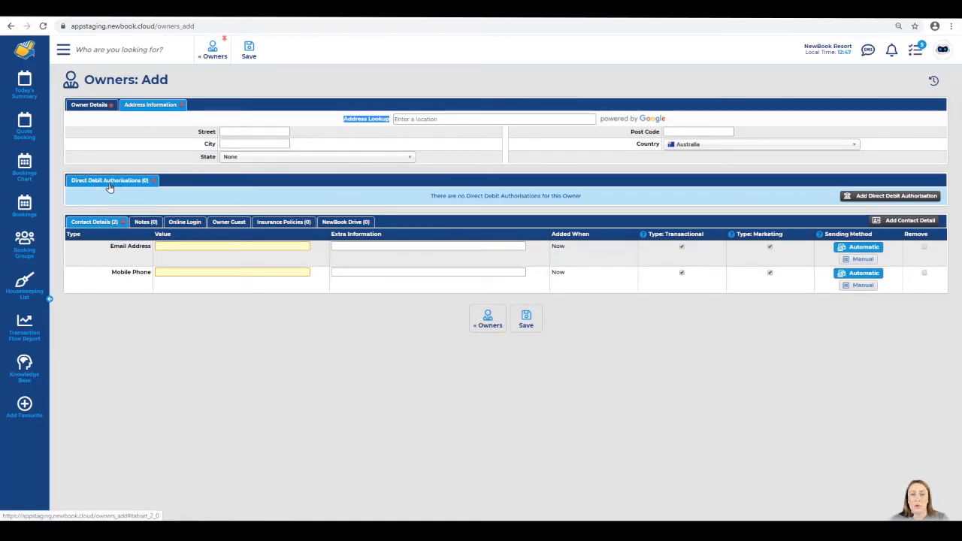
mouse_move(429, 196)
left_mouse_down()
mouse_move(588, 199)
mouse_move(422, 197)
left_mouse_up()
left_click(421, 197)
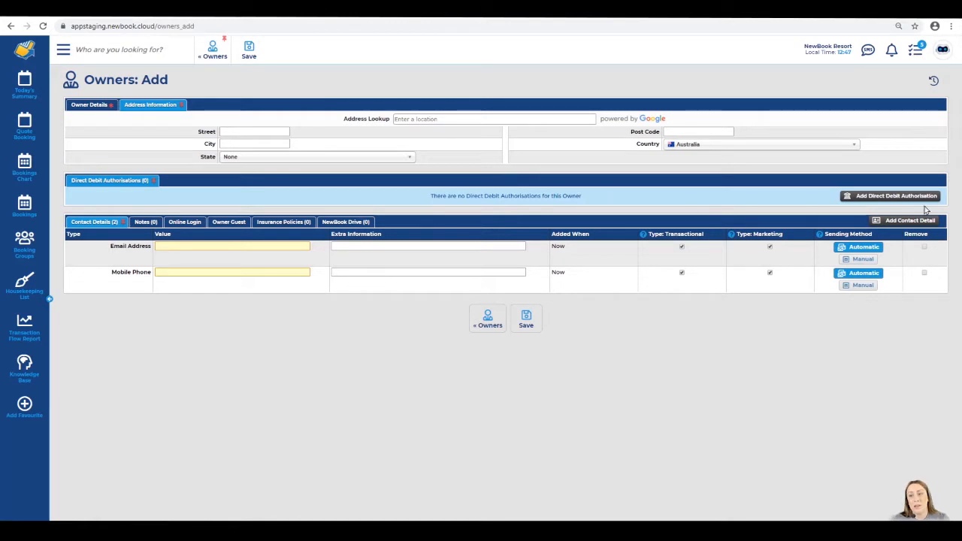
left_click(899, 198)
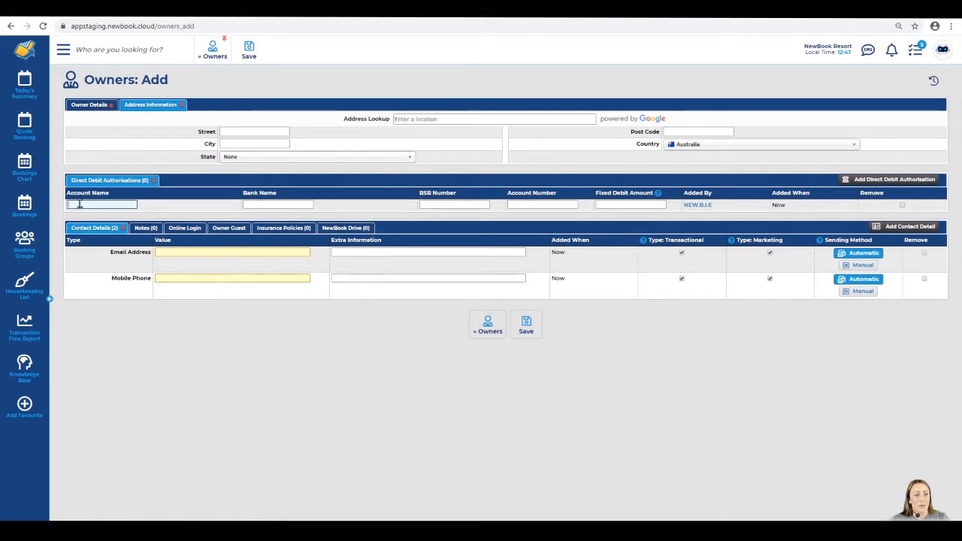
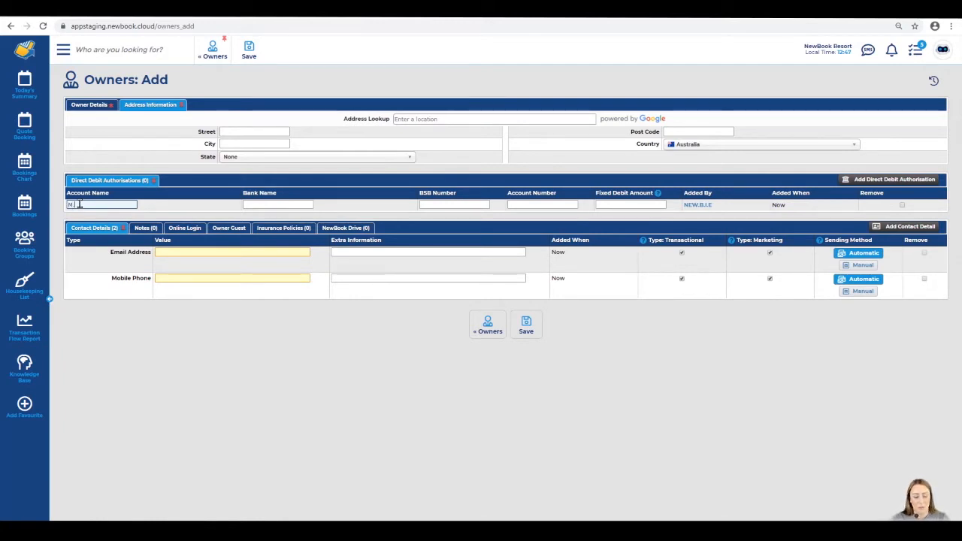
Fill the authorisation with the account name, bank ANZ, the BSB and the account number
key("Tab")
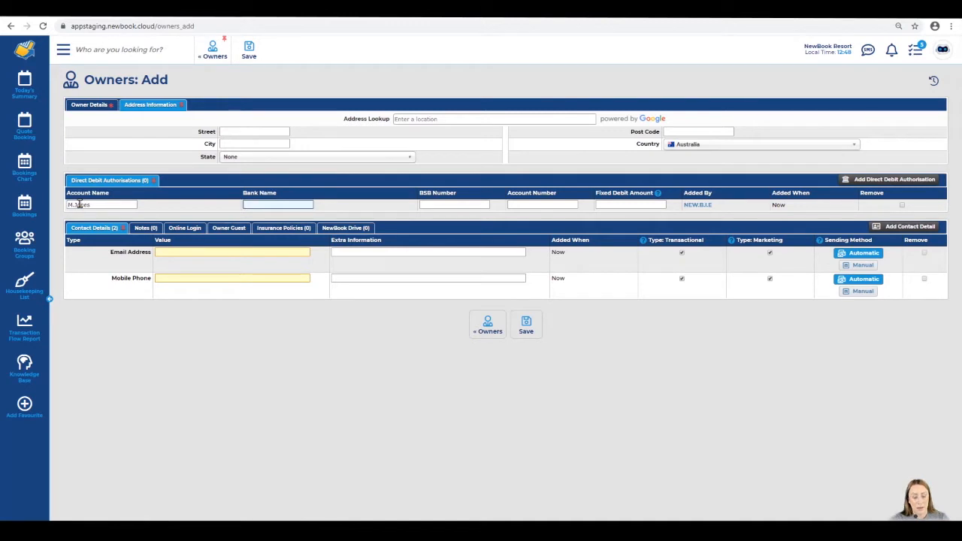
key("Tab")
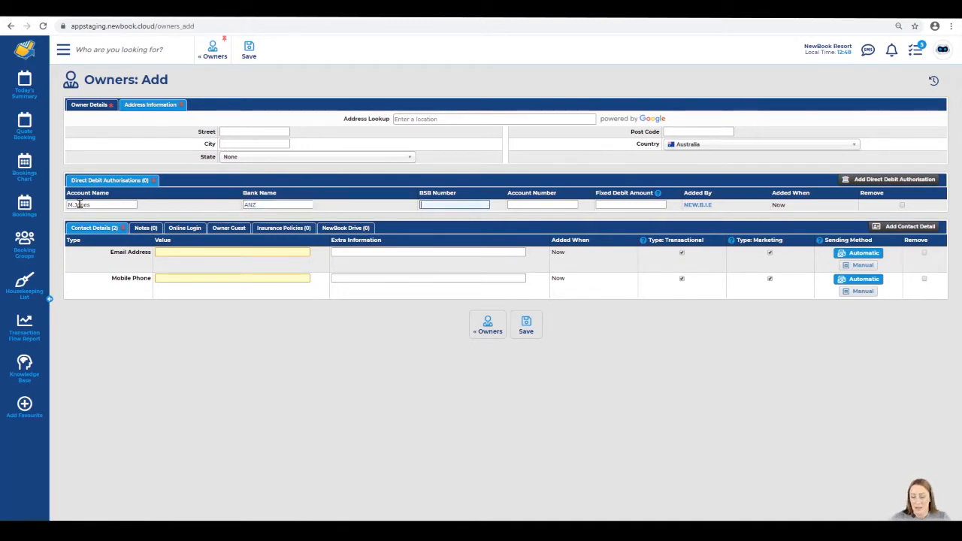
key("Tab")
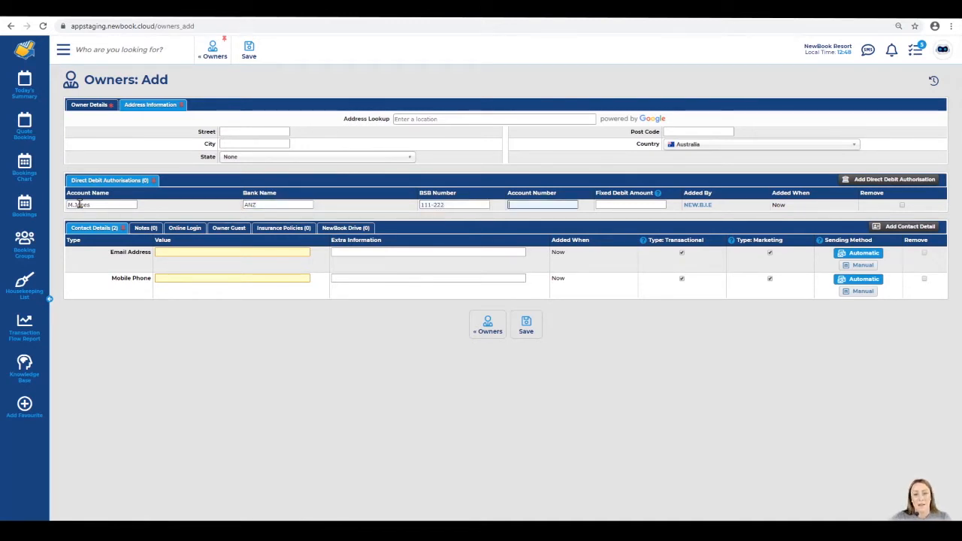
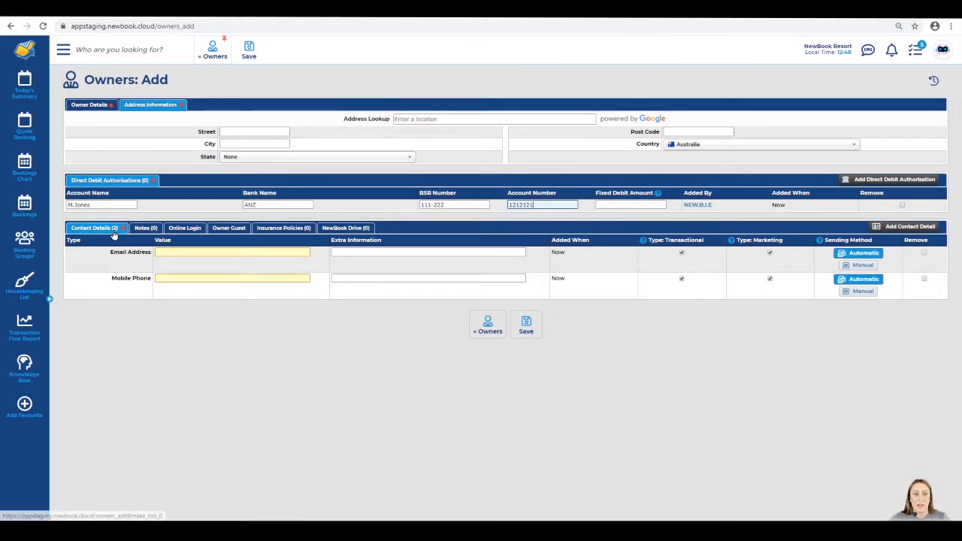
Enter the owner's e-mail address, remove the empty mobile phone entry, and save the owner
left_click_drag(111, 251, 151, 253)
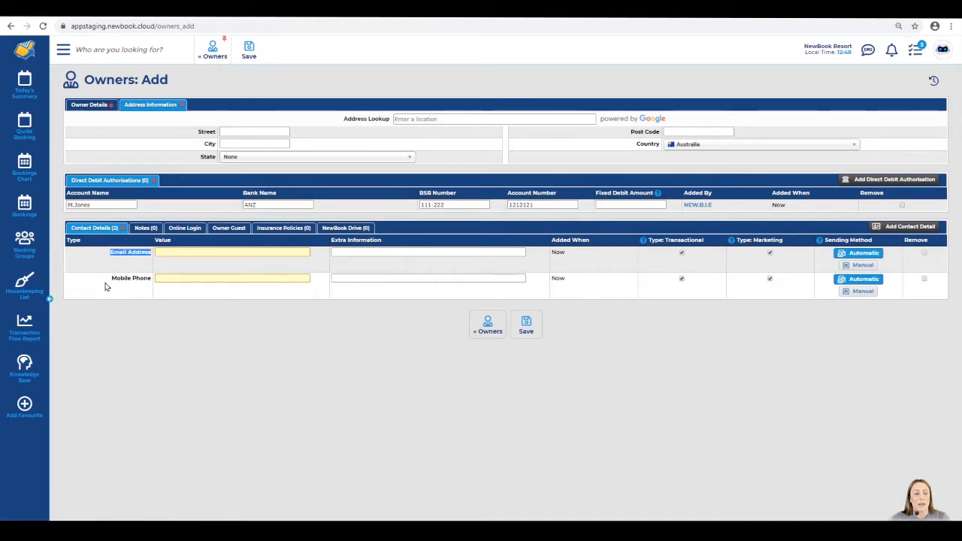
left_click_drag(109, 283, 151, 284)
left_click(146, 286)
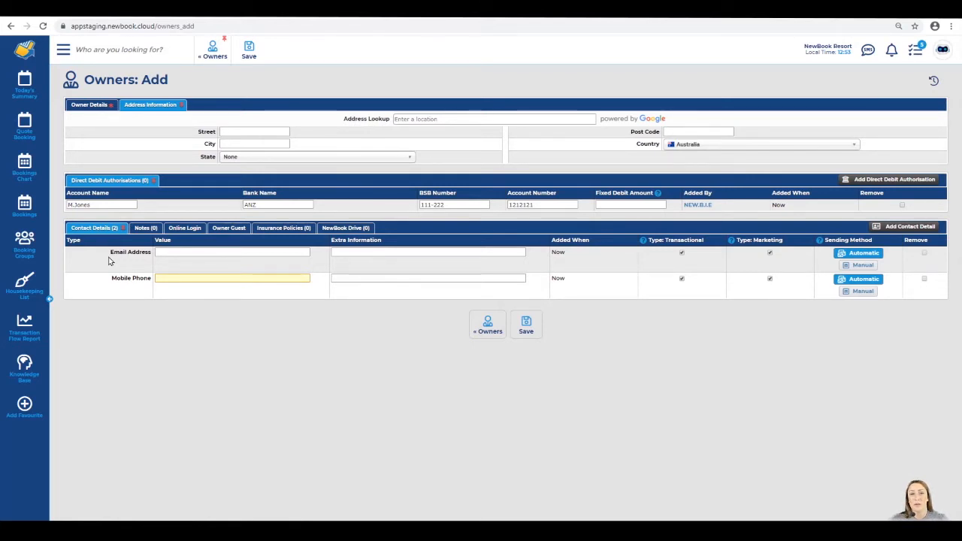
left_click(172, 253)
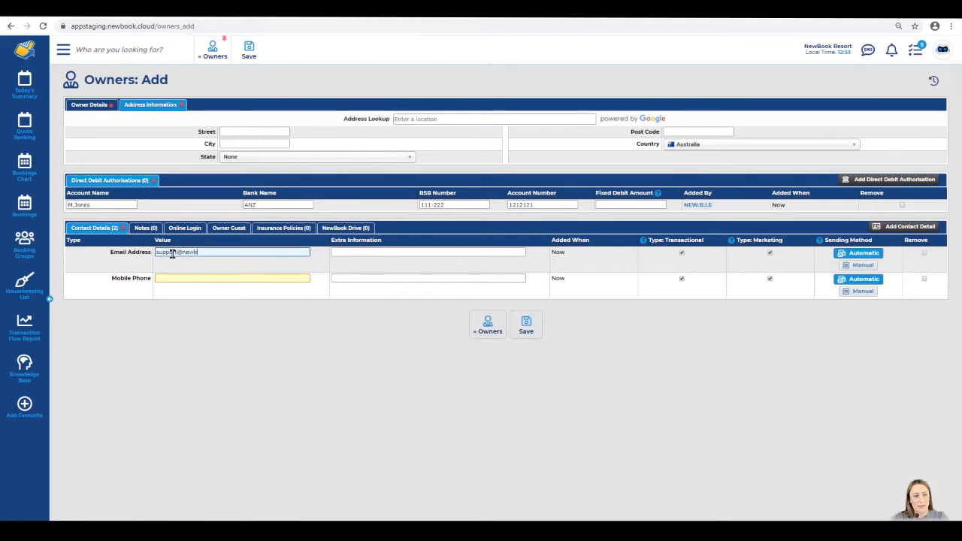
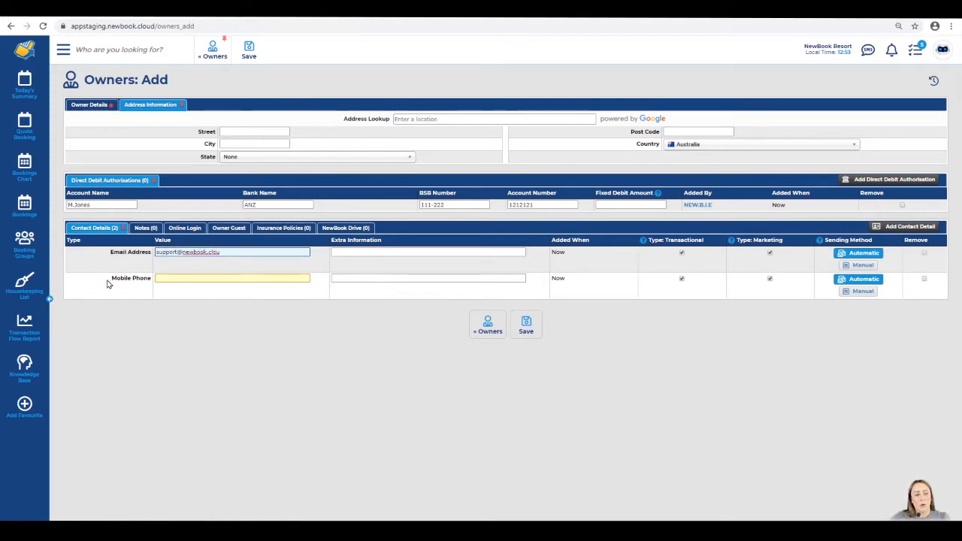
left_click(923, 280)
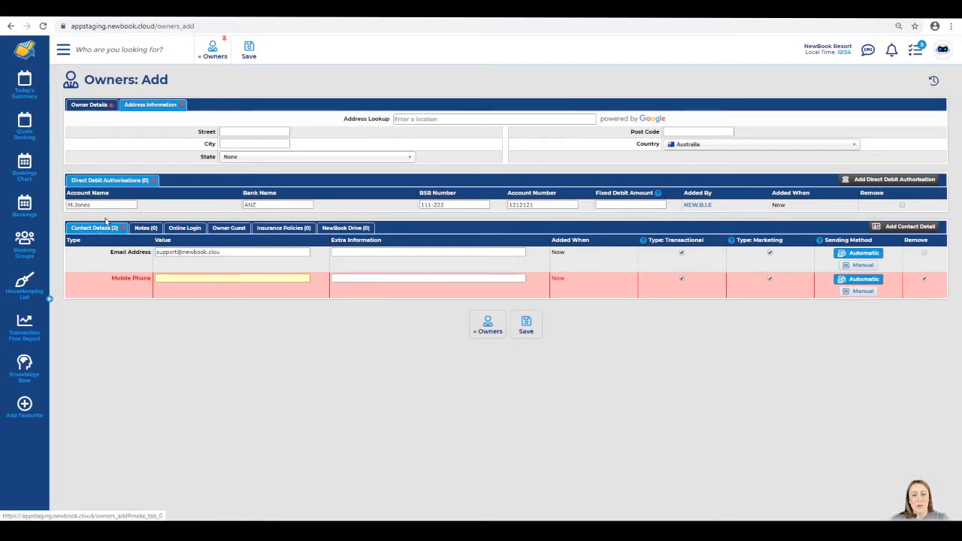
left_click(526, 324)
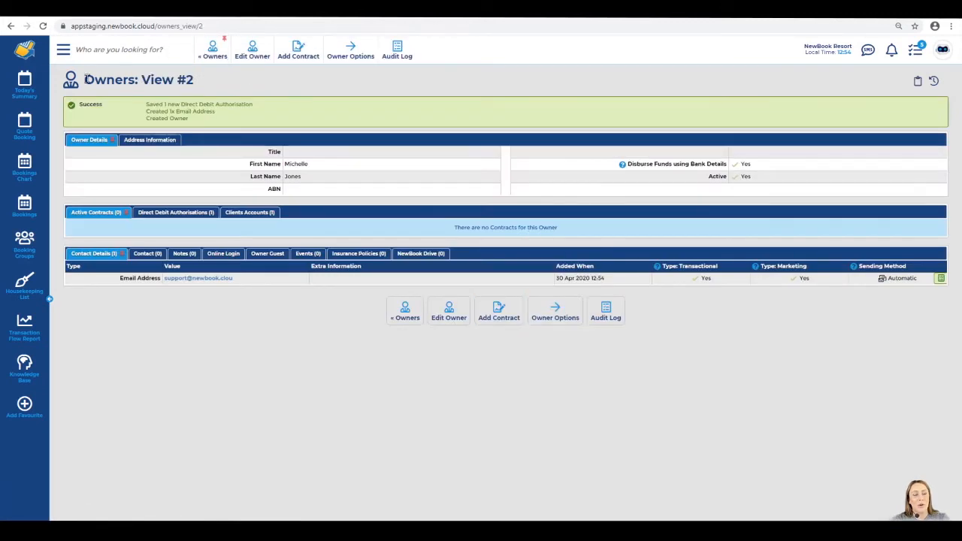
Review the Owners: View #2 record and its Success banner confirming the owner was created
left_click_drag(88, 78, 223, 84)
left_click_drag(217, 121, 81, 107)
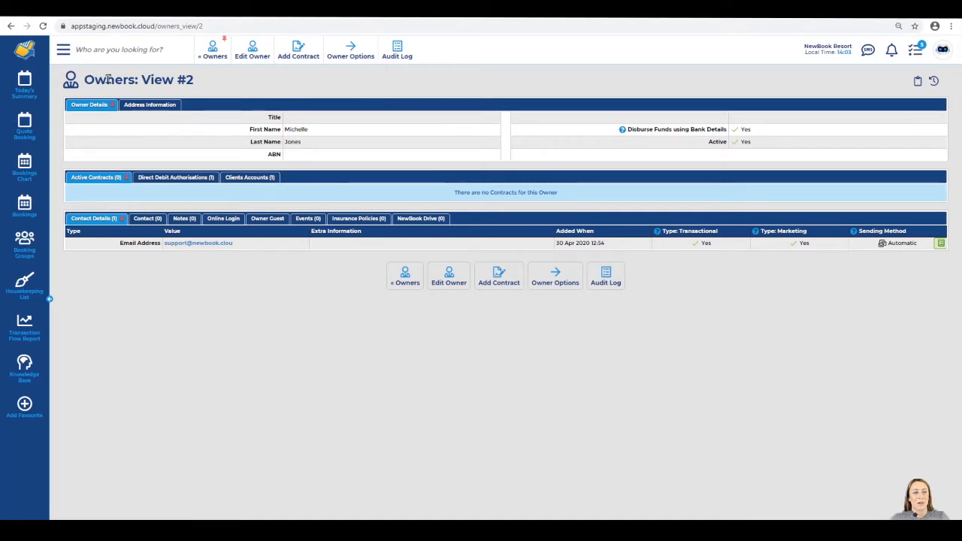
triple_click(205, 83)
left_click(204, 83)
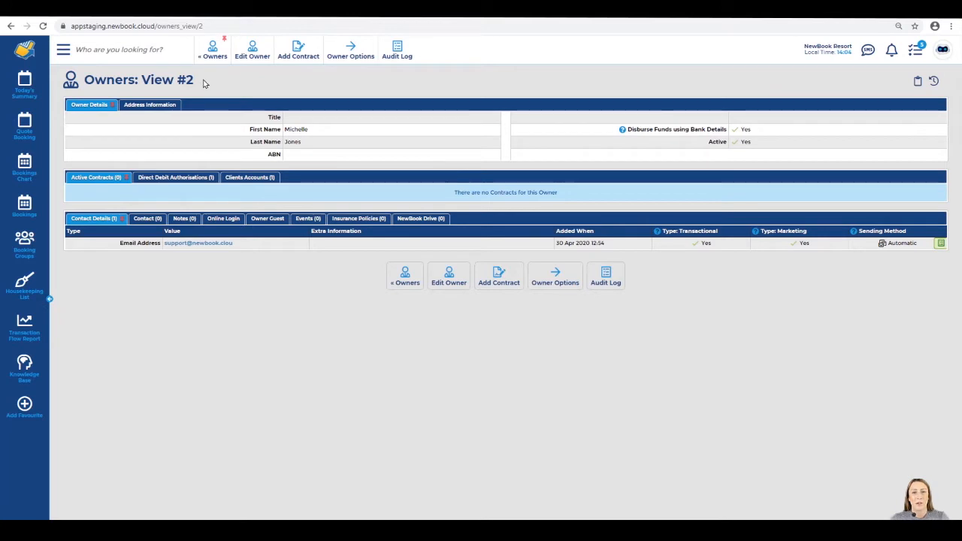
Start a new contract for the owner and pick 1 Apr 2020 as its start date
left_click(299, 49)
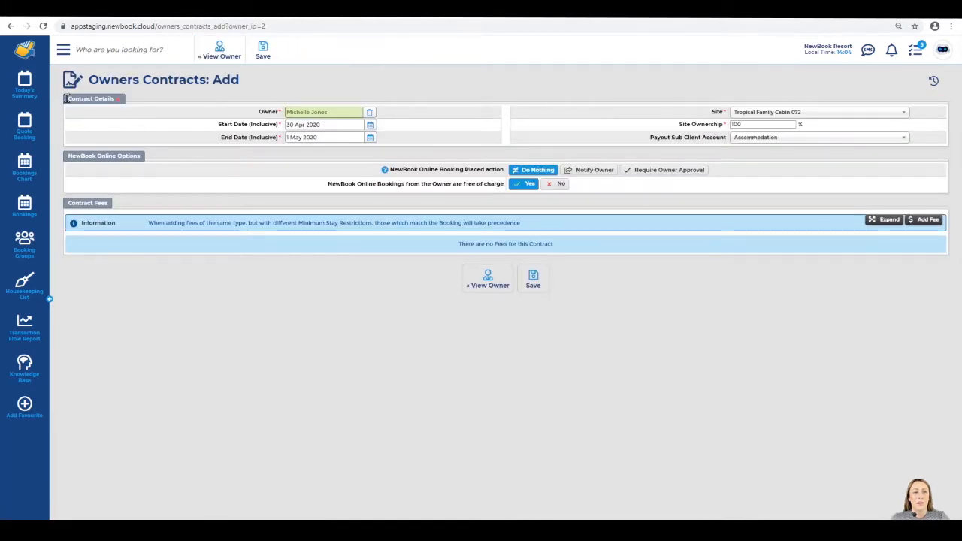
left_click_drag(69, 99, 113, 99)
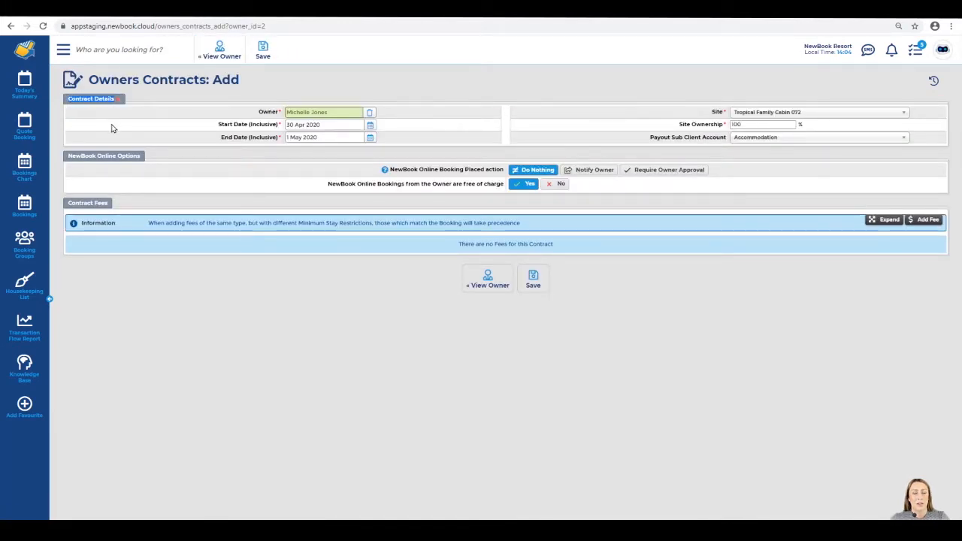
double_click(264, 112)
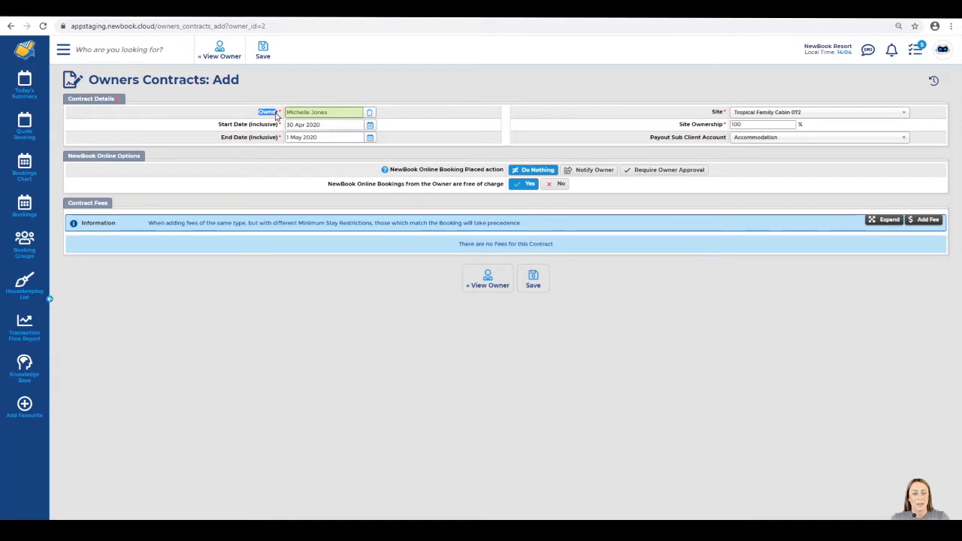
double_click(224, 124)
left_click_drag(245, 126, 281, 137)
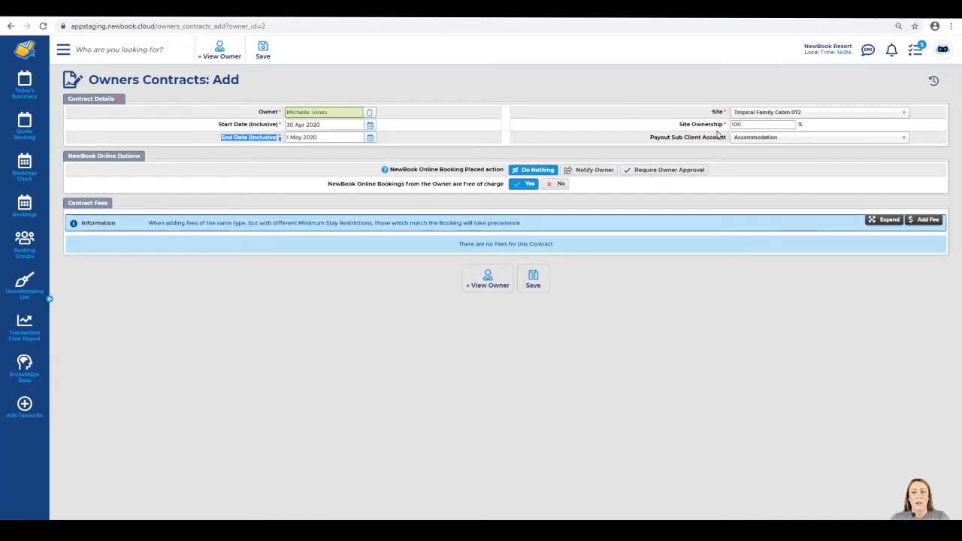
left_click_drag(709, 112, 723, 117)
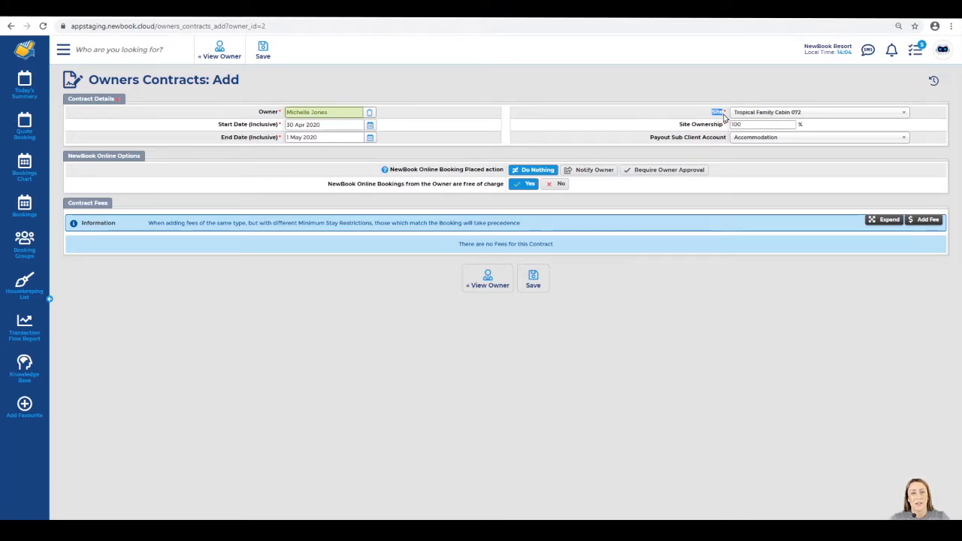
left_click(216, 124)
left_click_drag(219, 129, 280, 130)
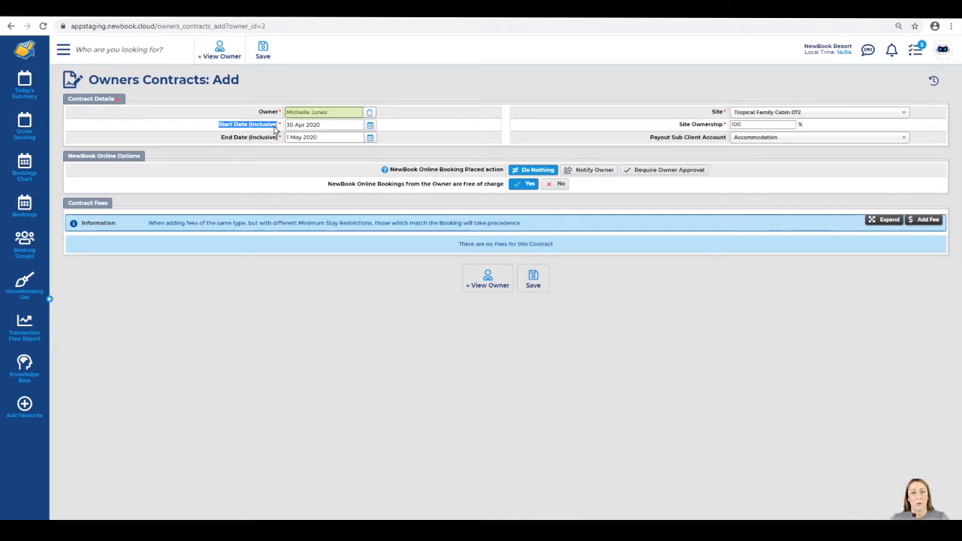
left_click(369, 125)
left_click(340, 164)
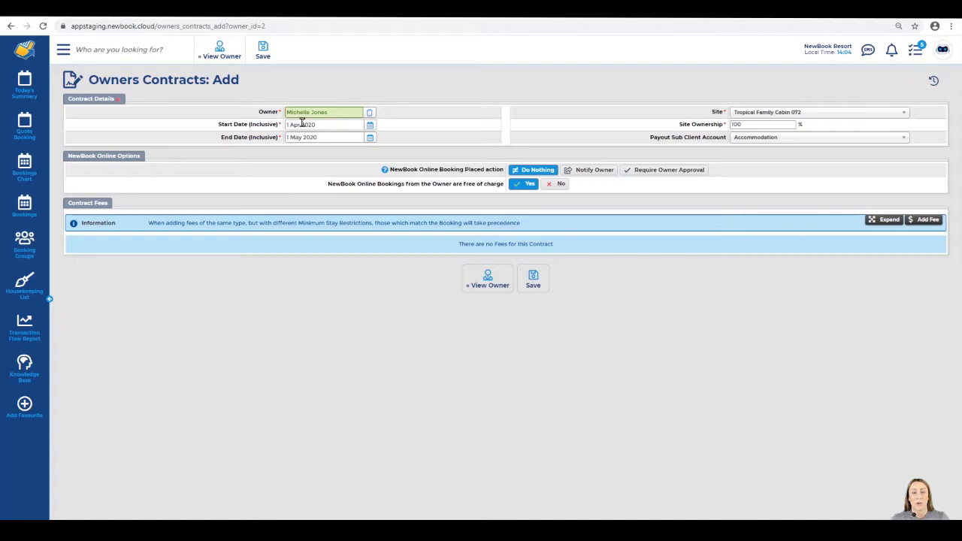
Set the contract end date to 1 Jun 2028 via the calendar's year picker
left_click(359, 138)
left_click(355, 151)
left_click(353, 279)
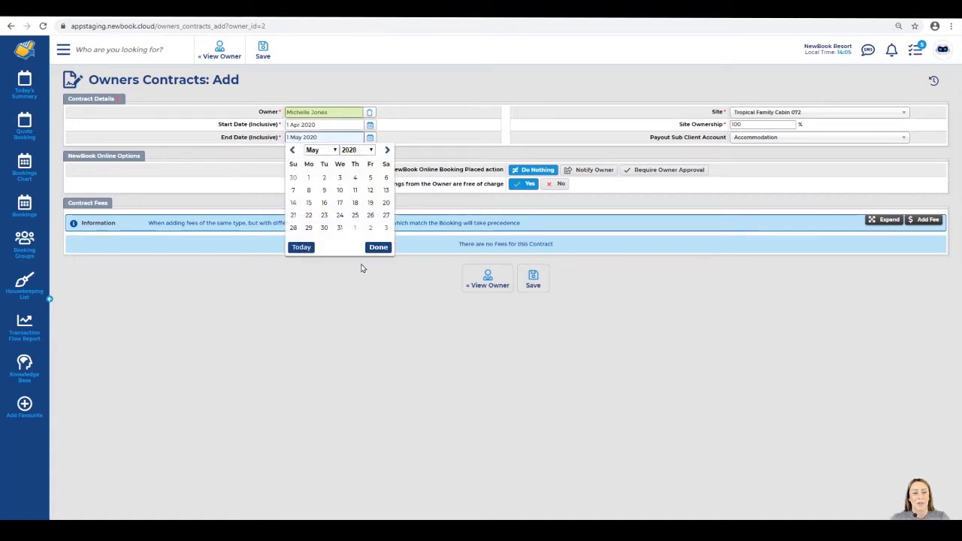
left_click(355, 228)
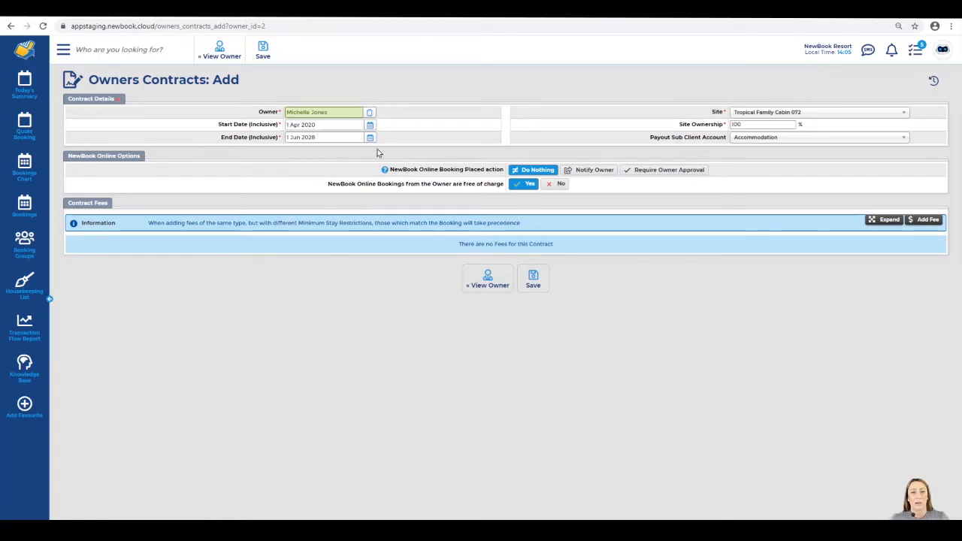
Change the contract's site from Tropical Family Cabin 072 to Tropical Family Cabin 185
double_click(717, 113)
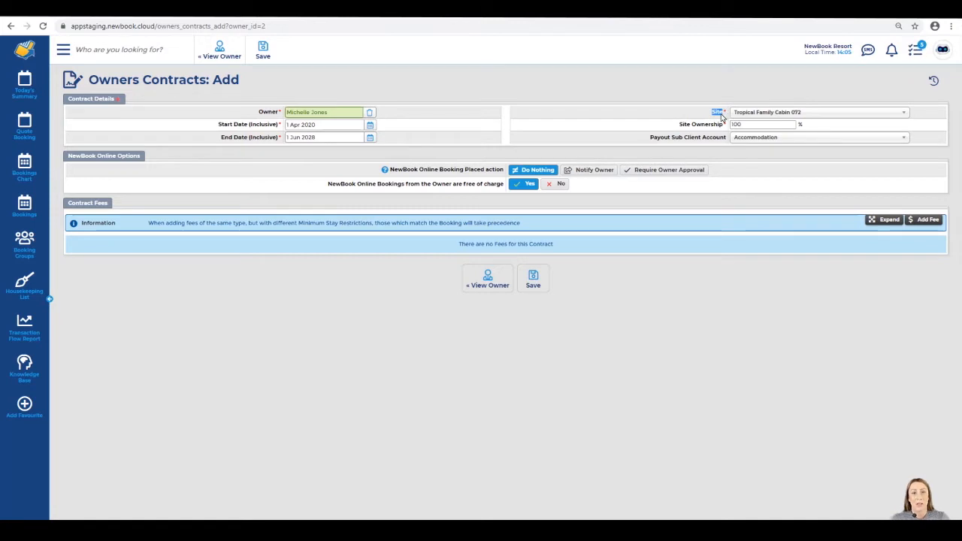
left_click(774, 114)
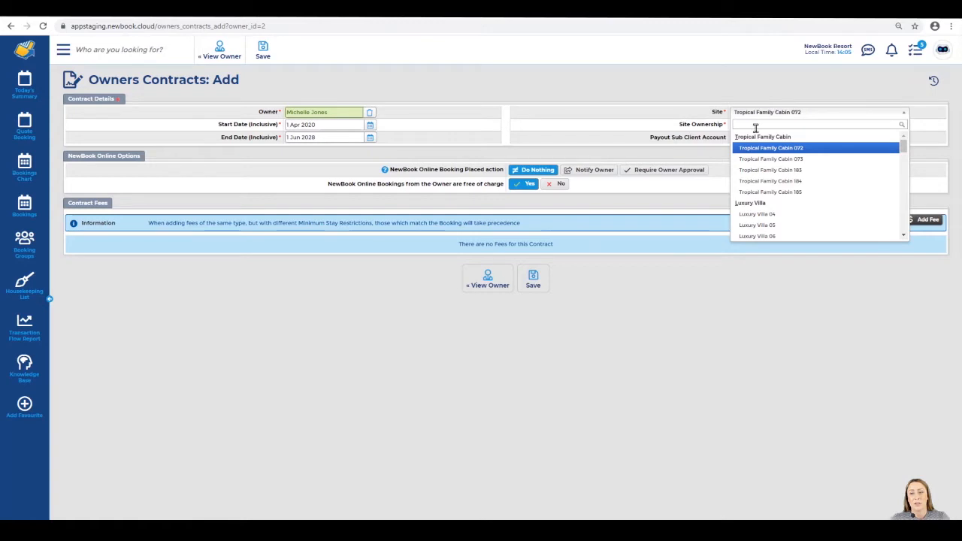
left_click(771, 193)
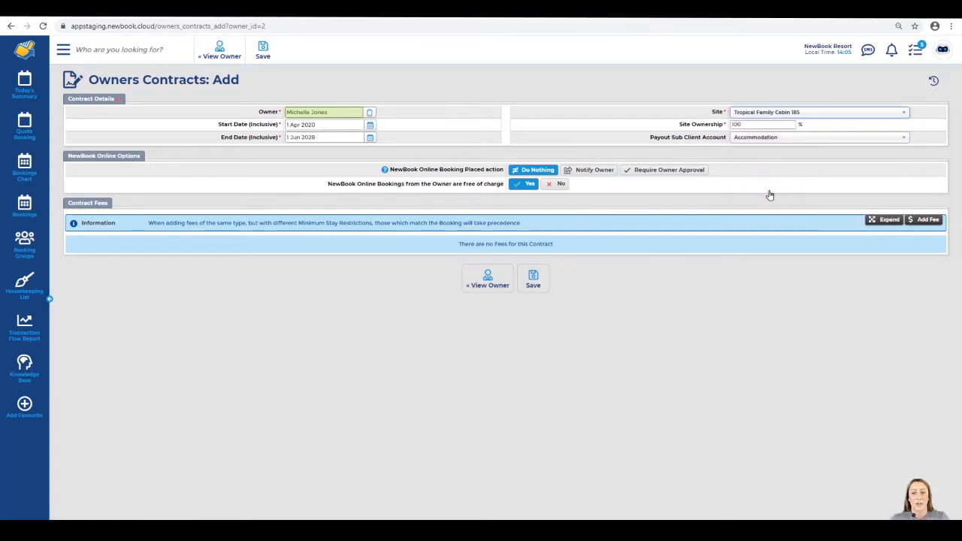
triple_click(724, 127)
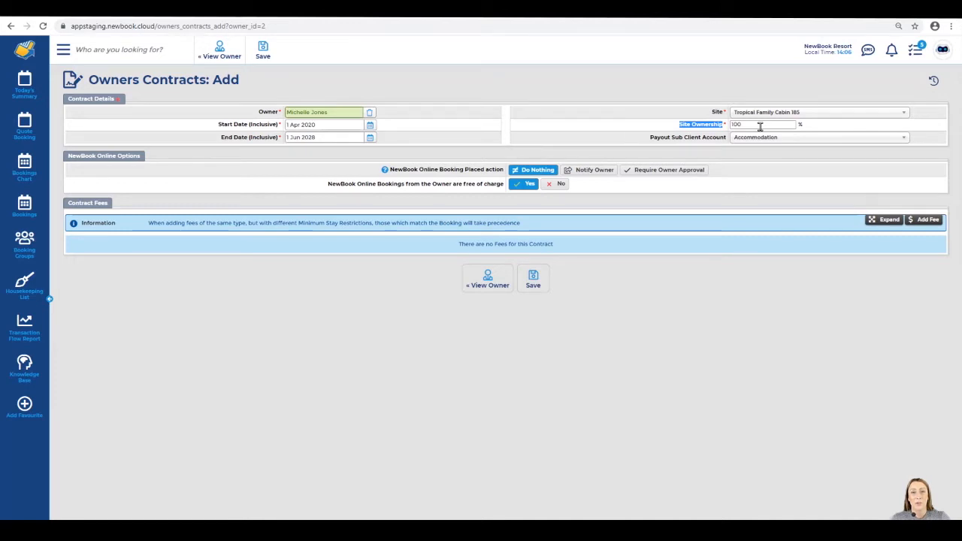
left_click_drag(759, 126, 697, 128)
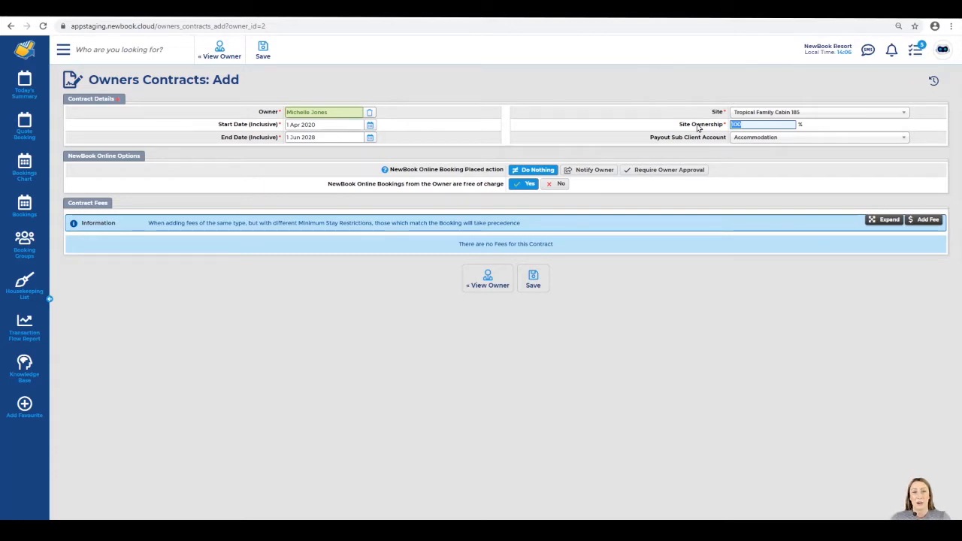
left_click_drag(651, 139, 728, 140)
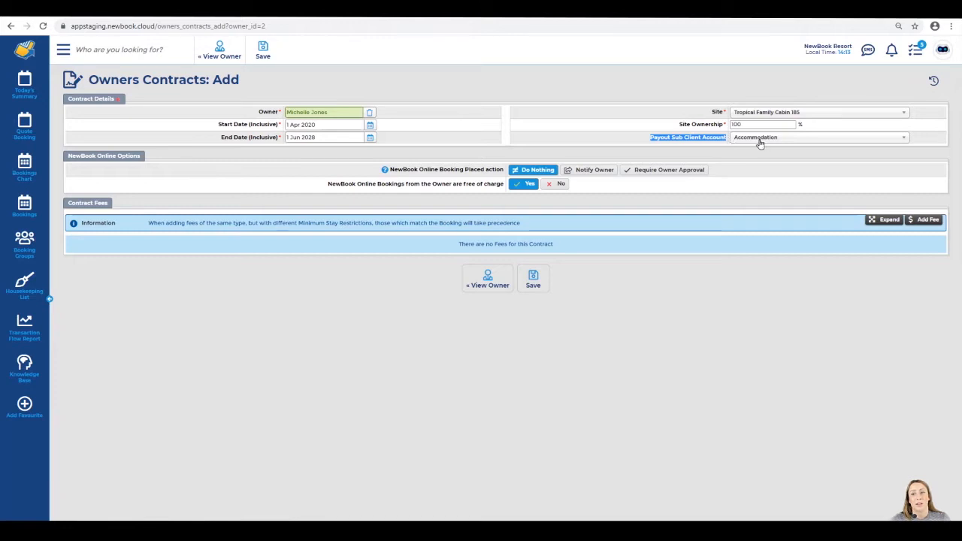
left_click_drag(390, 171, 467, 177)
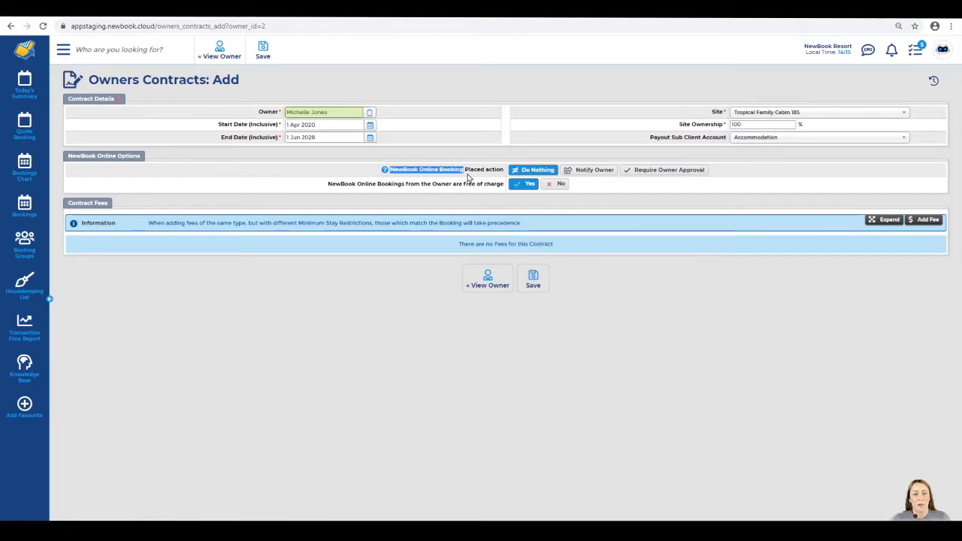
left_click(495, 178)
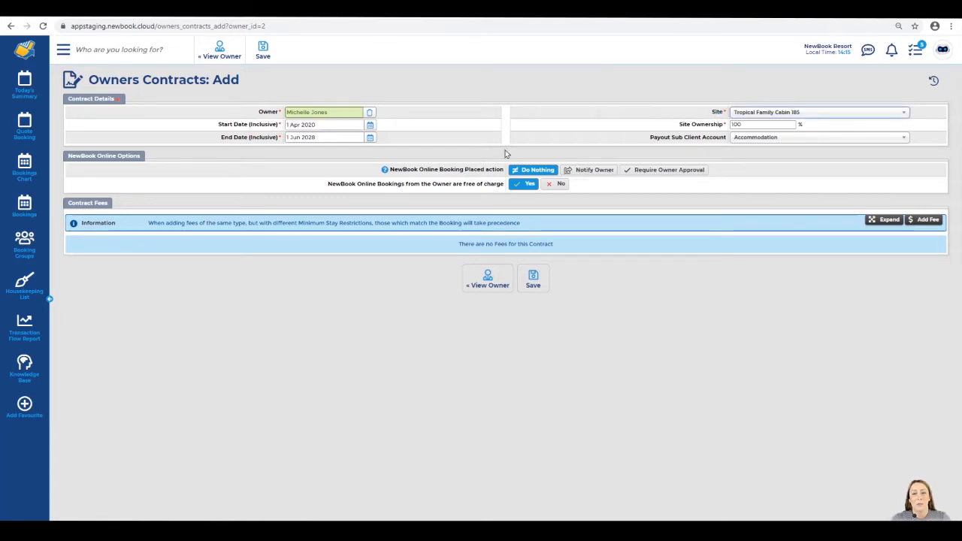
left_click(574, 171)
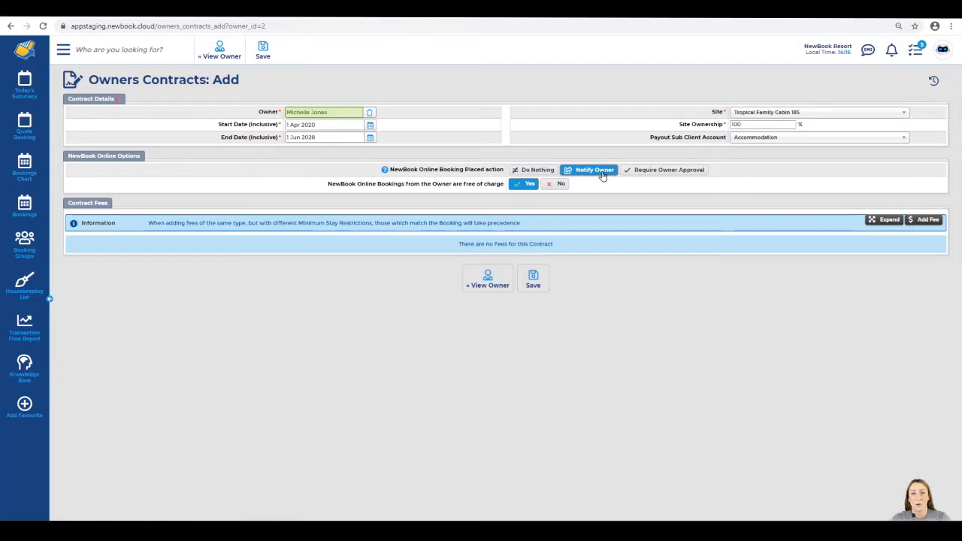
left_click(640, 172)
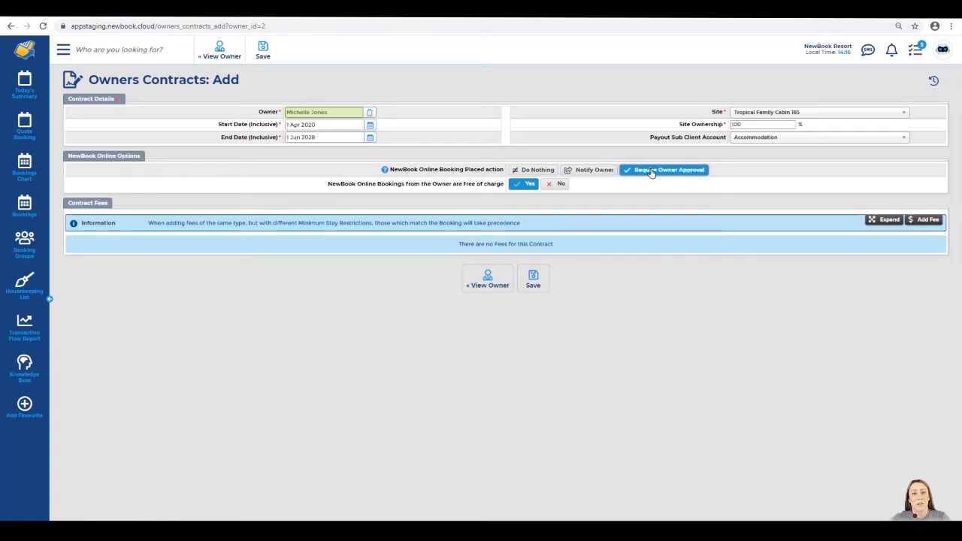
left_click(529, 170)
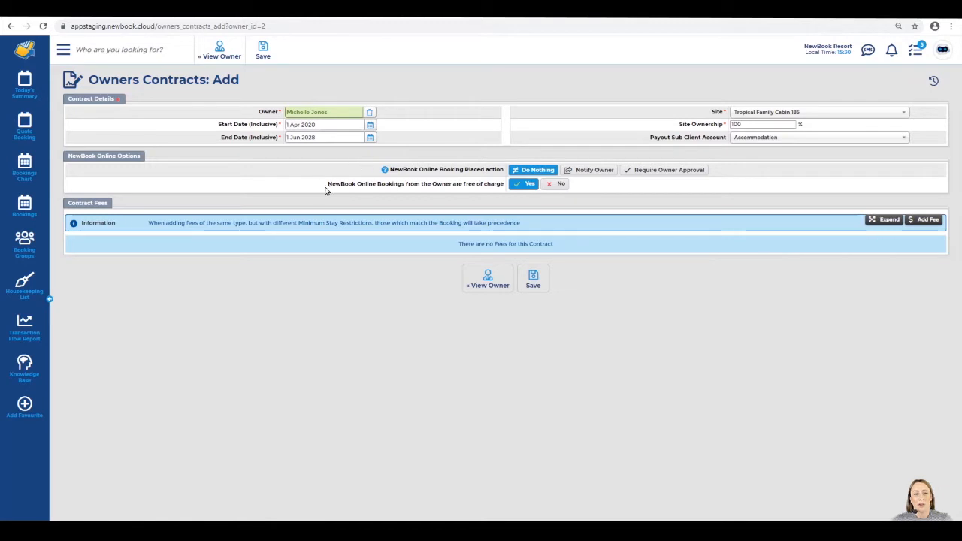
left_click_drag(329, 185, 525, 189)
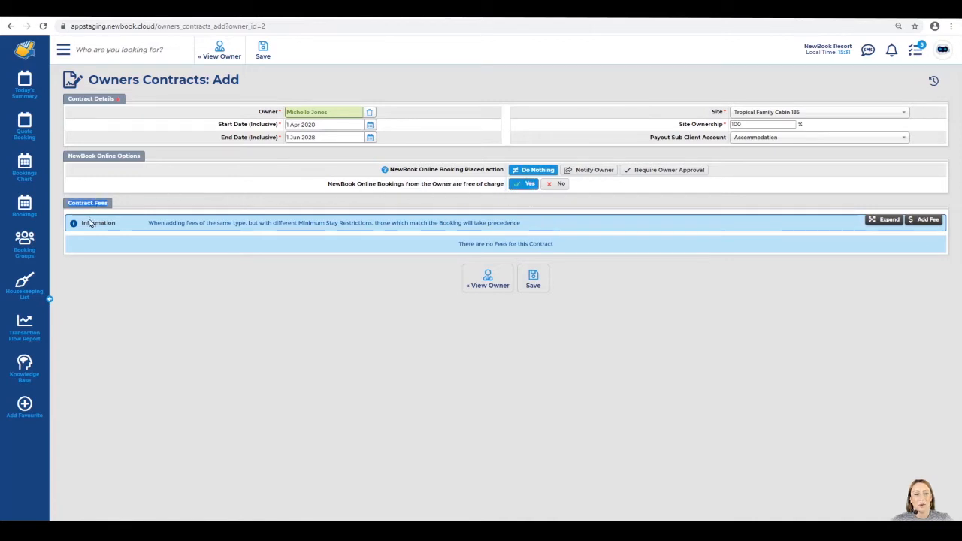
Add a new contract fee with Management Fee as its inventory item
left_click(929, 223)
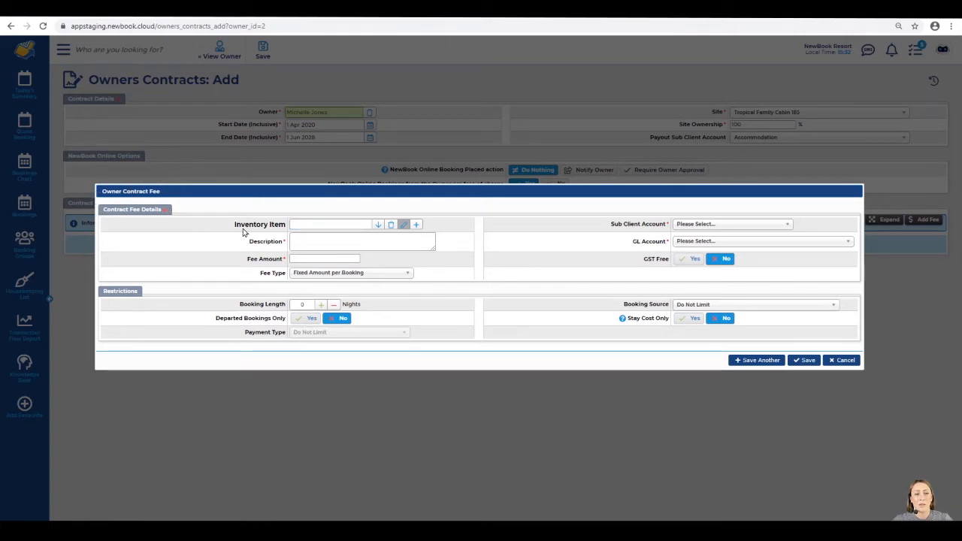
left_click_drag(239, 226, 286, 231)
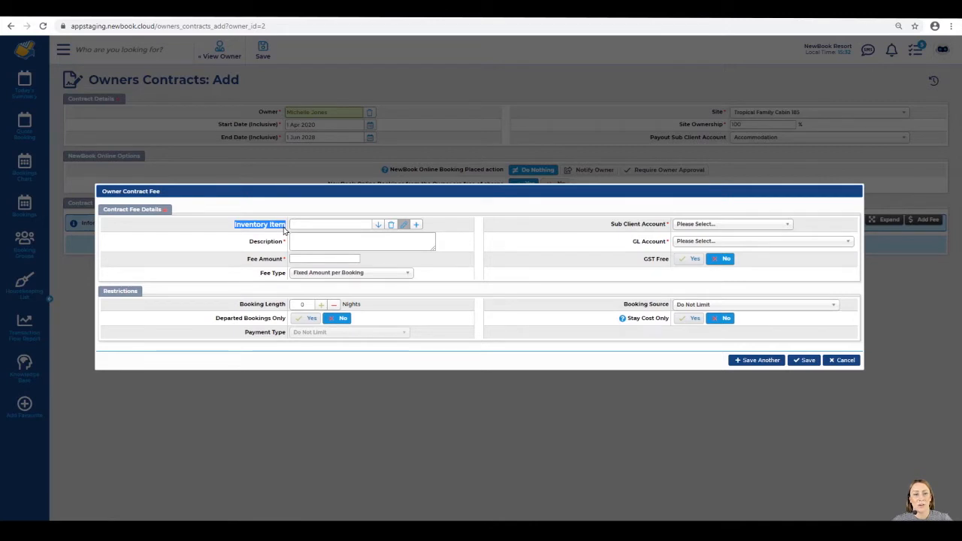
left_click(320, 224)
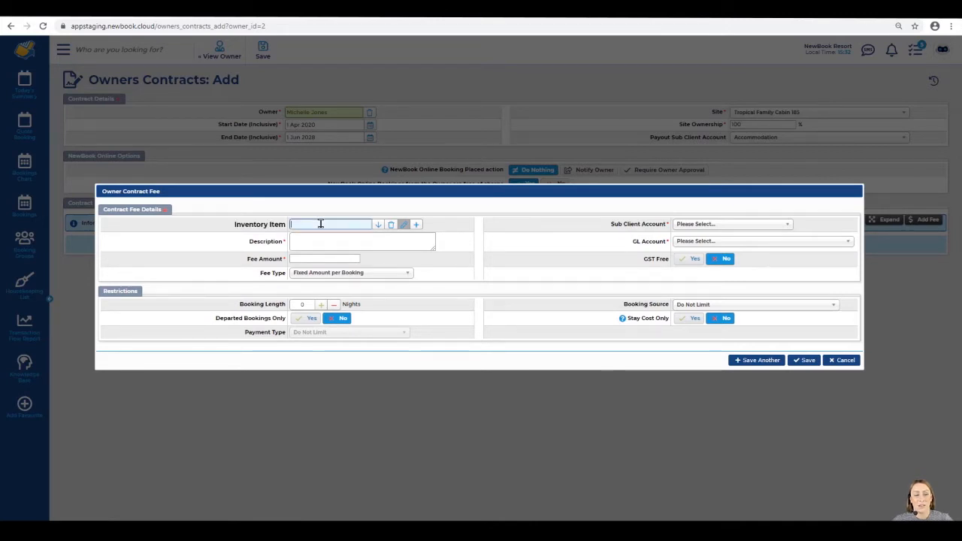
type("m")
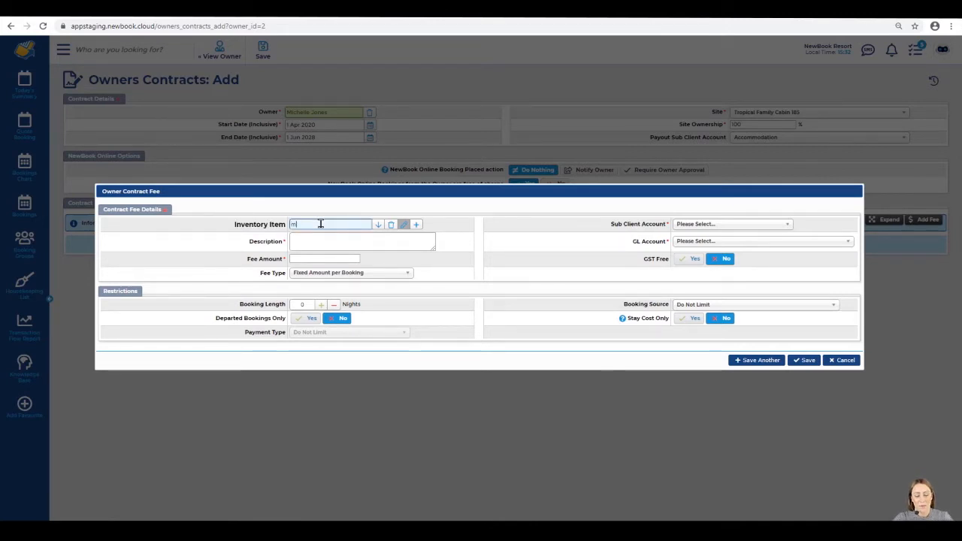
type("anagement")
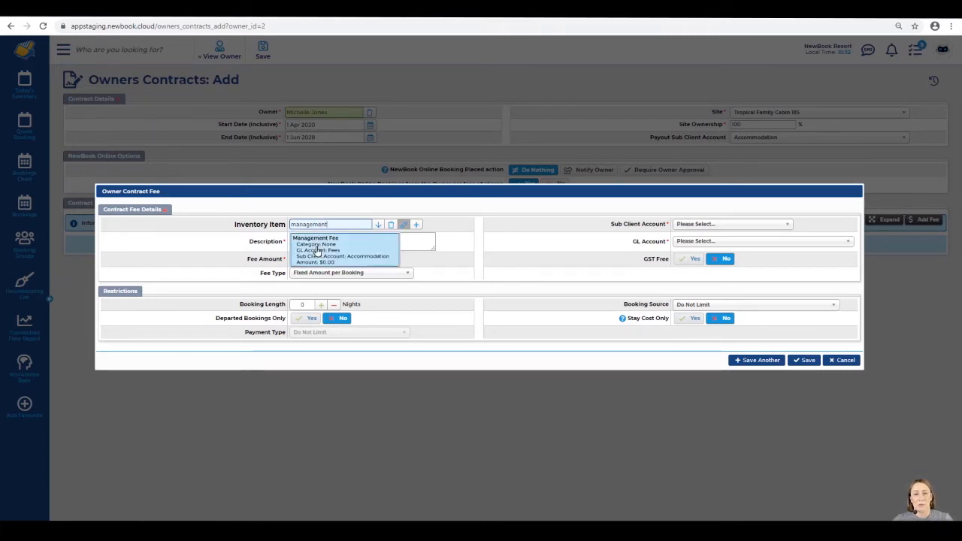
left_click(345, 242)
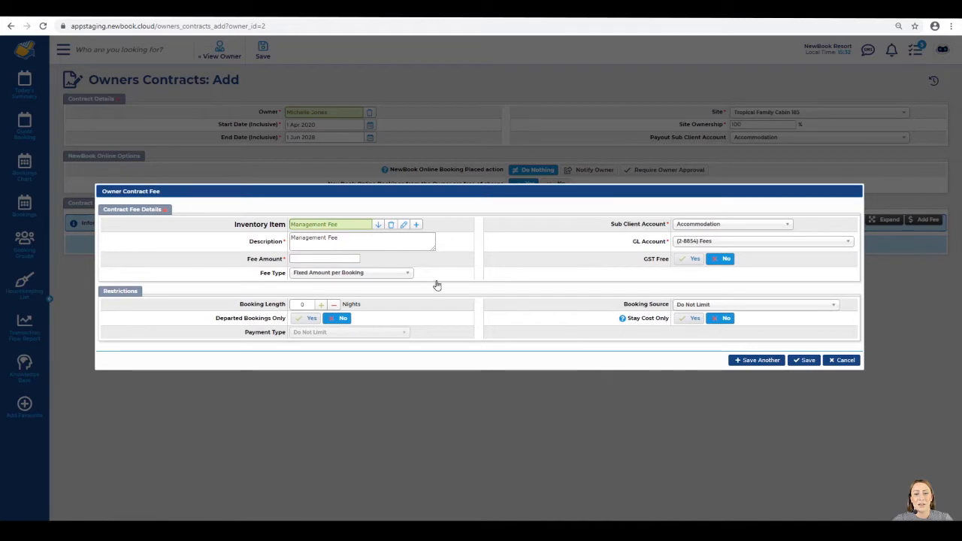
Set the fee amount to 10 as Percentage of Booking and save the fee
left_click_drag(611, 224, 666, 242)
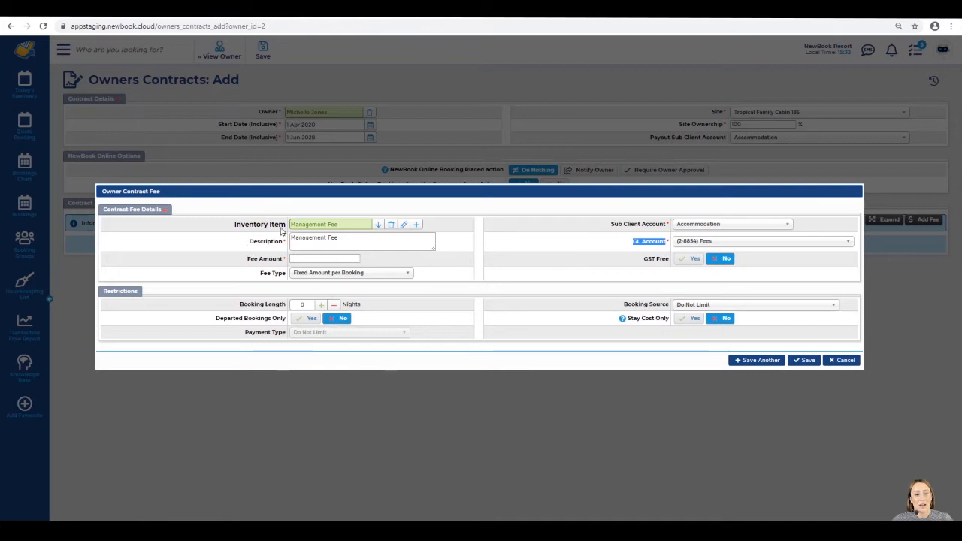
left_click_drag(245, 258, 282, 260)
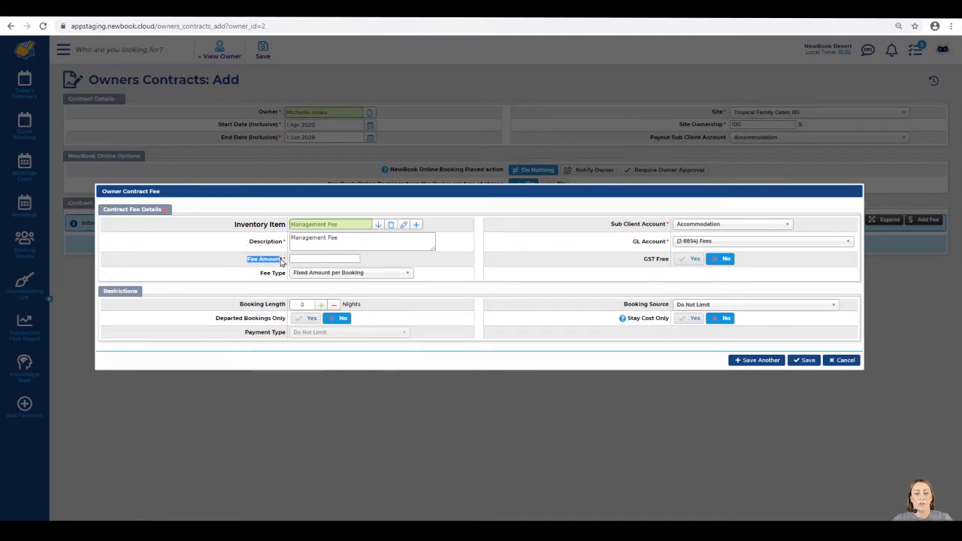
left_click(285, 261)
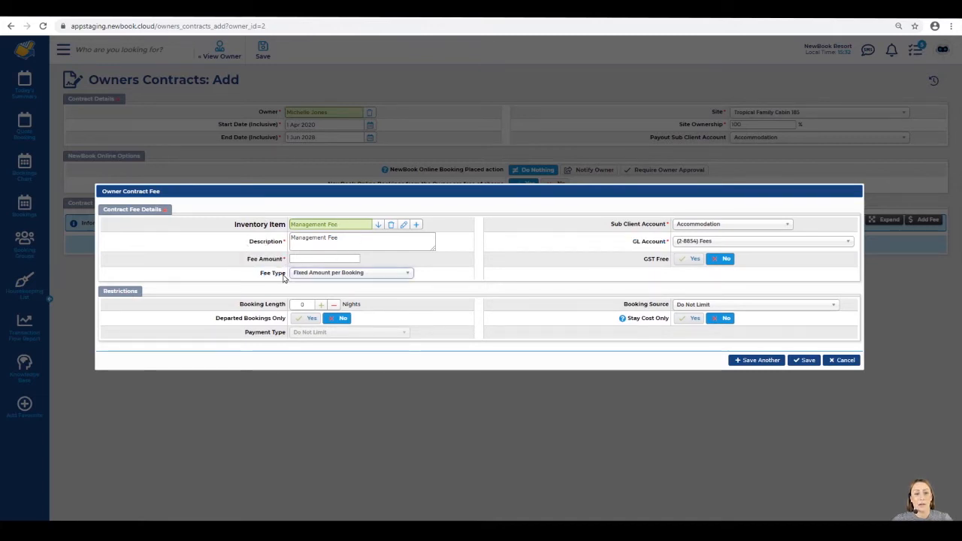
left_click_drag(247, 260, 280, 261)
left_click(316, 259)
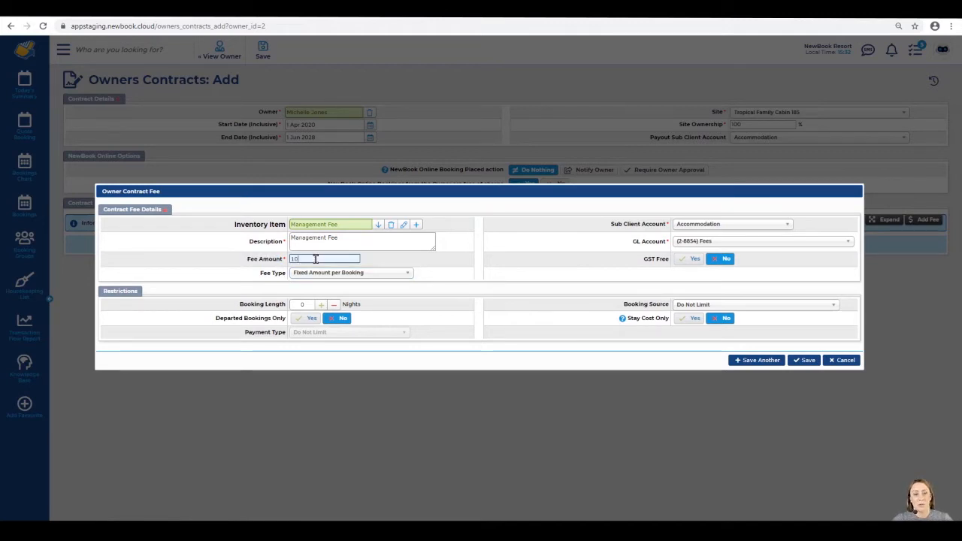
left_click_drag(247, 261, 297, 260)
left_click(305, 259)
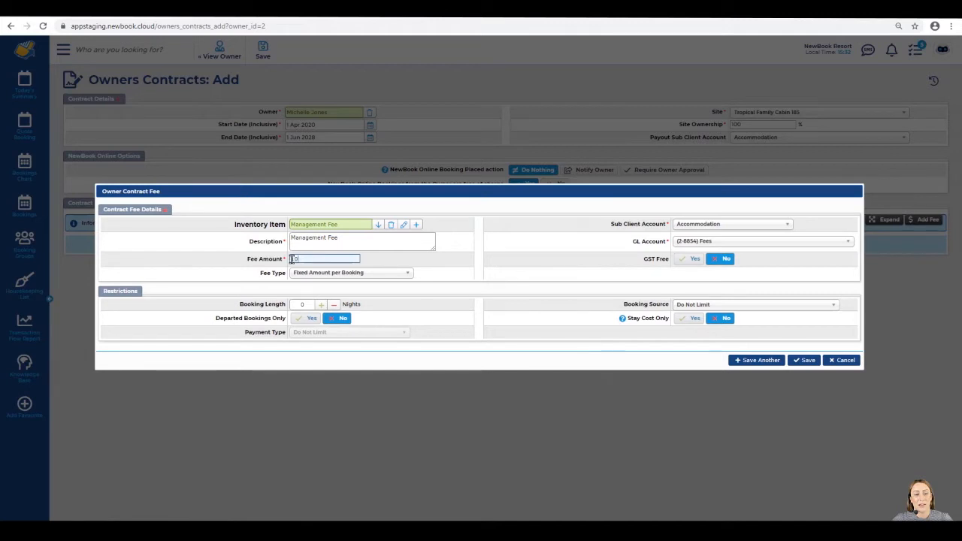
triple_click(283, 273)
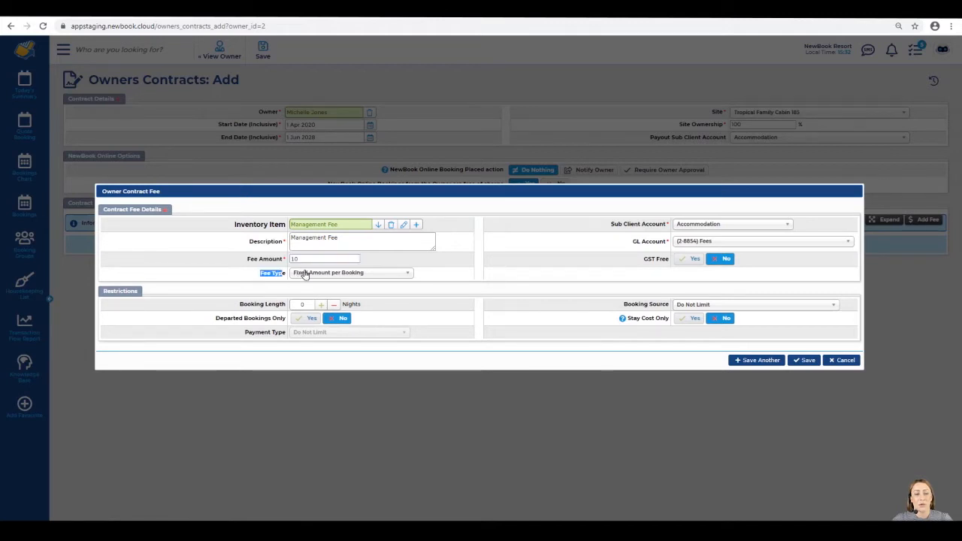
left_click(304, 273)
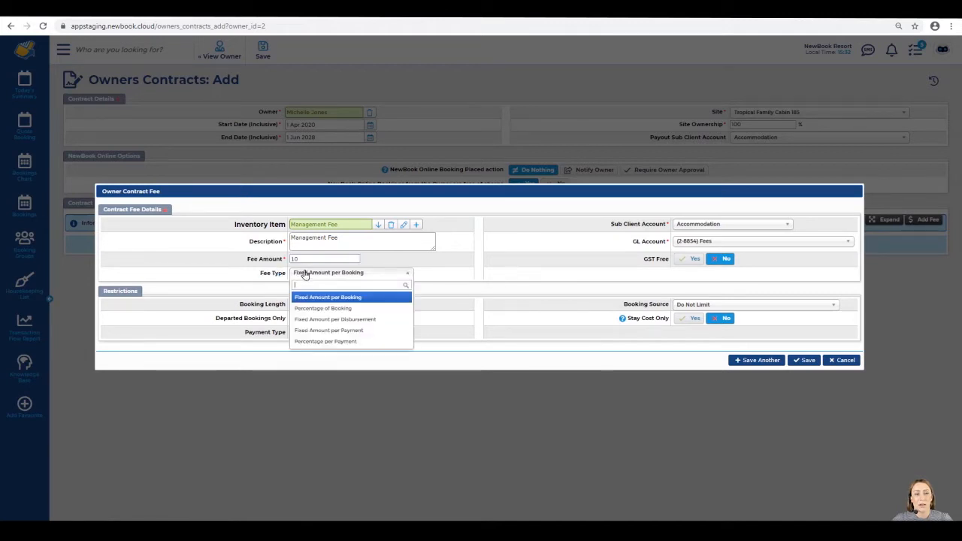
left_click(358, 309)
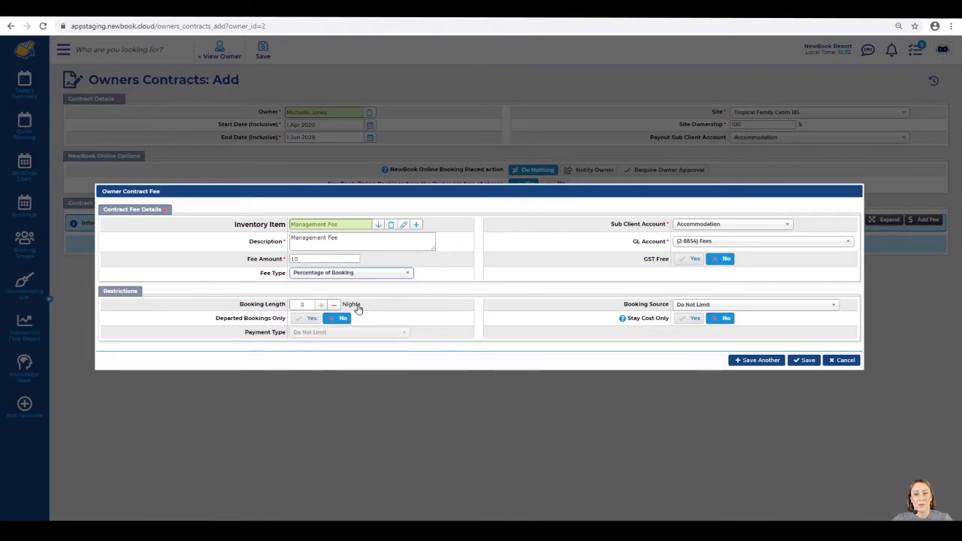
left_click(807, 360)
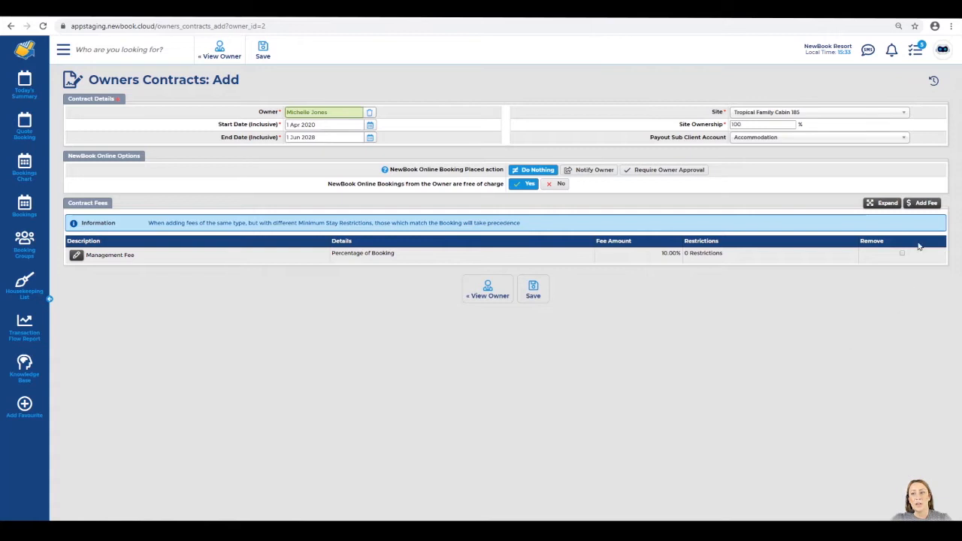
Add another contract fee with Booking Fee as its inventory item
left_click(927, 204)
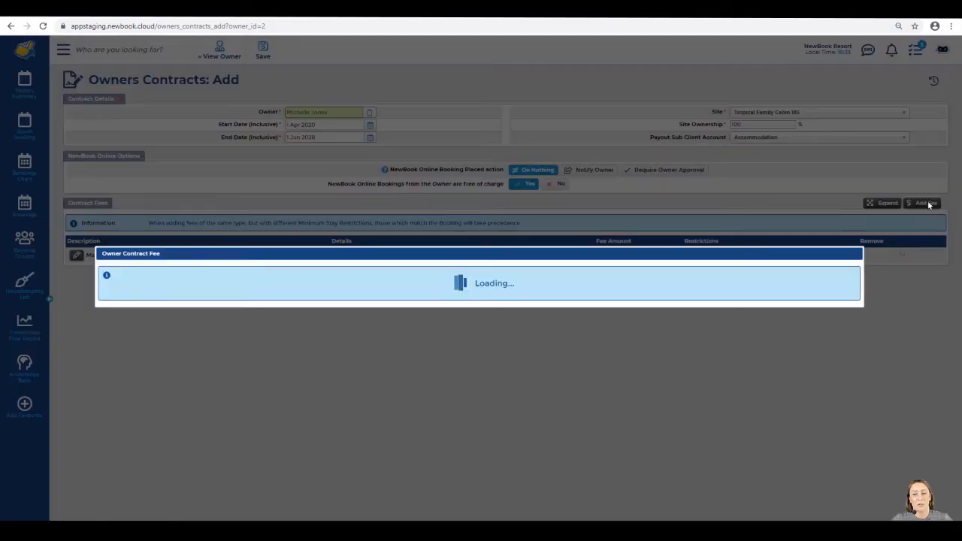
left_click_drag(234, 224, 283, 229)
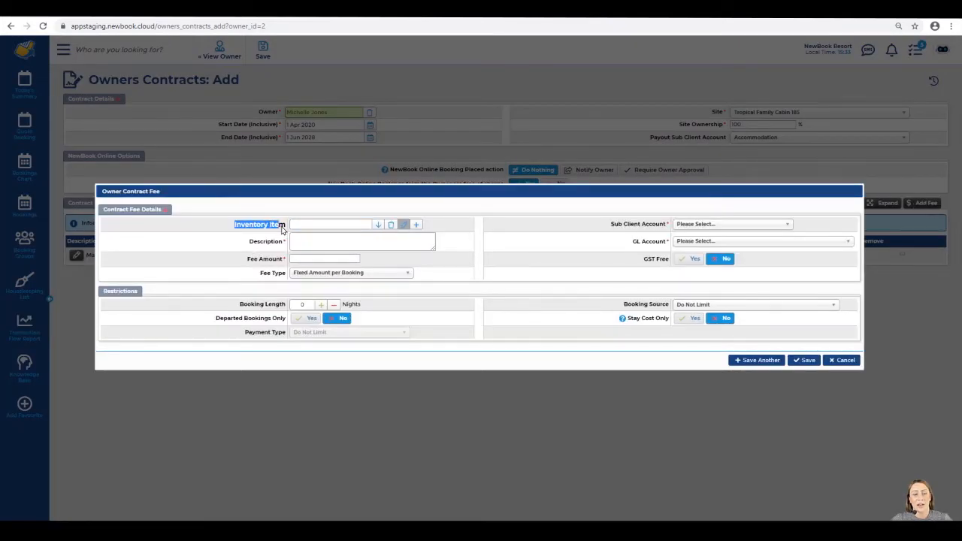
left_click(308, 225)
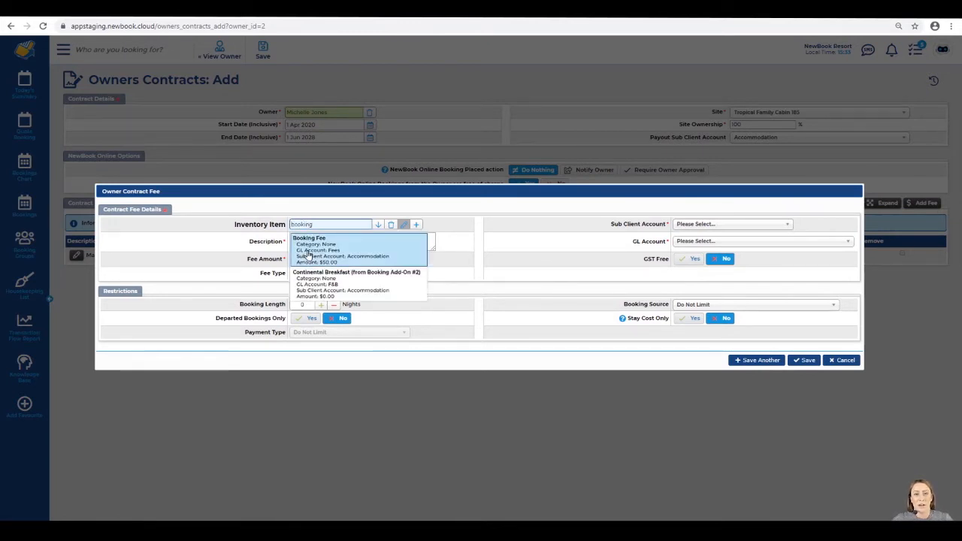
left_click(308, 253)
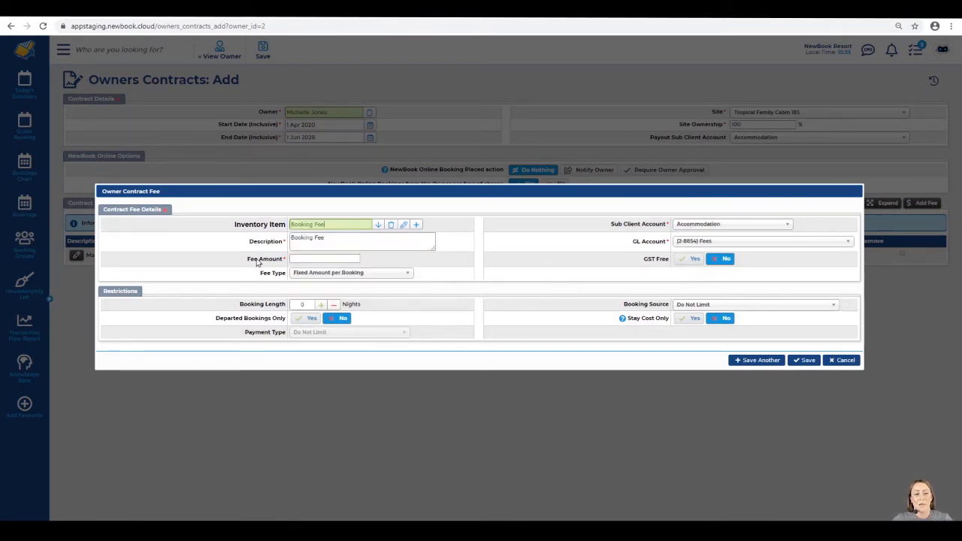
Enter a fee amount of 50, leave booking length at 0, and save the fee
left_click(298, 259)
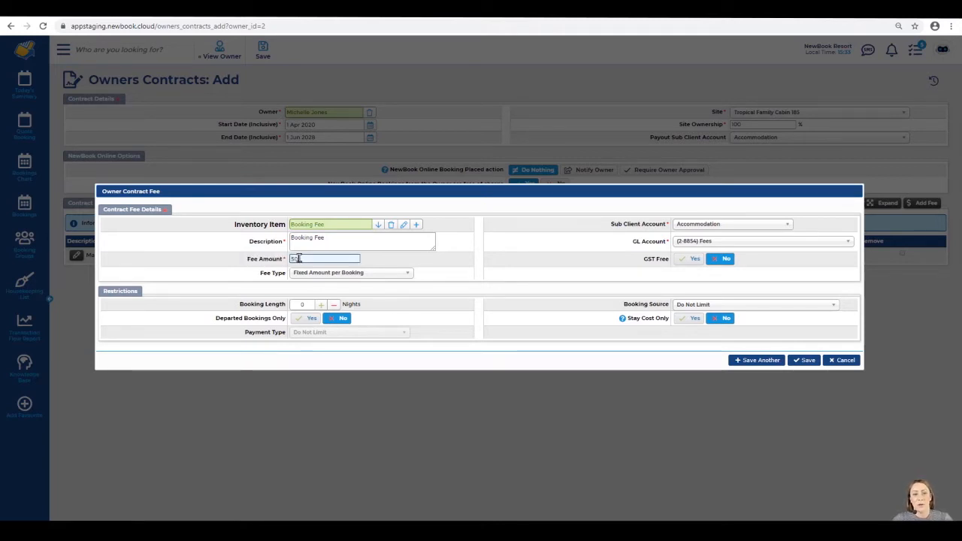
left_click_drag(260, 274, 284, 274)
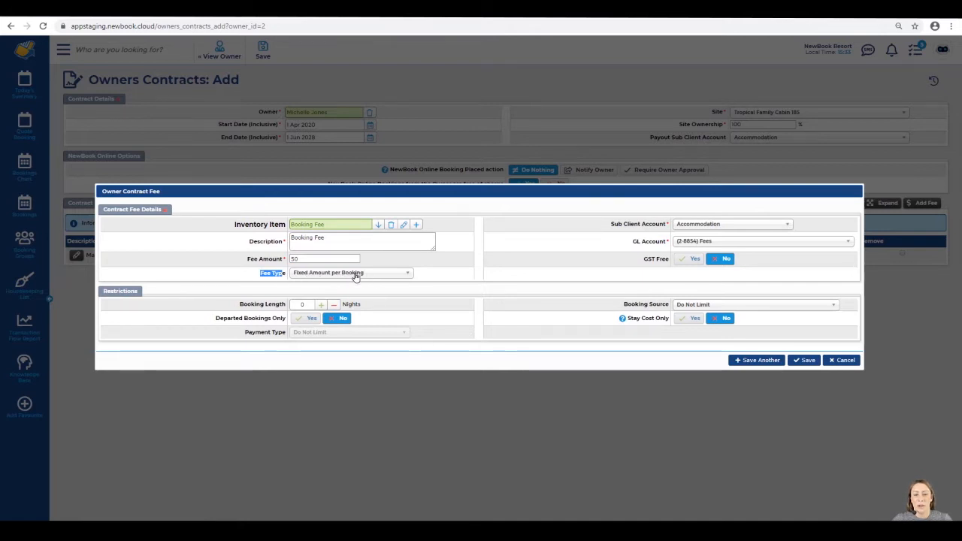
left_click_drag(100, 295, 145, 293)
left_click(117, 303)
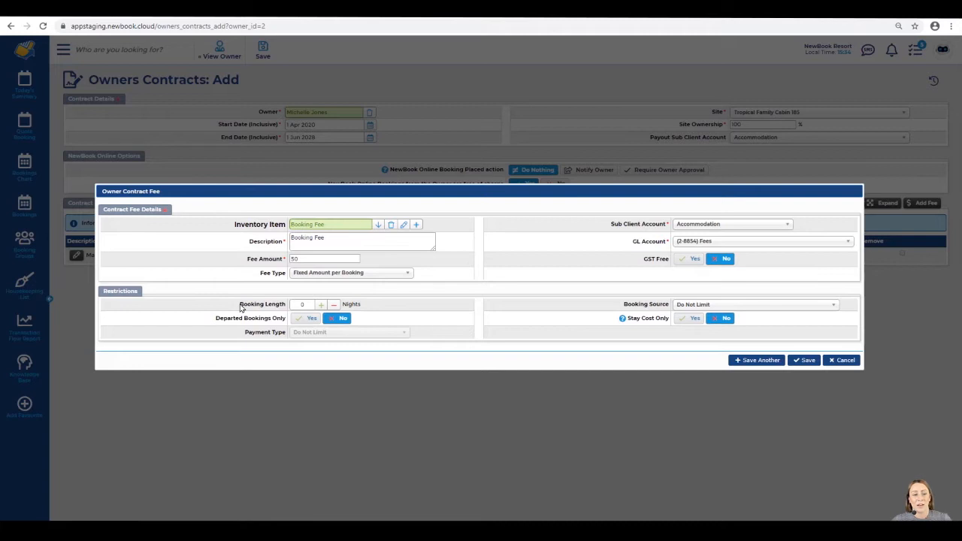
left_click_drag(240, 307, 285, 307)
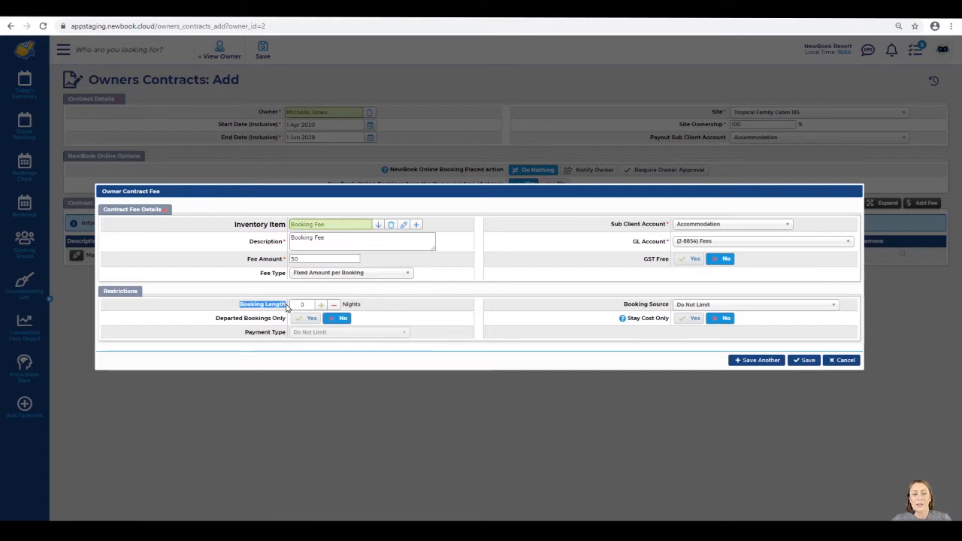
left_click_drag(326, 239, 290, 240)
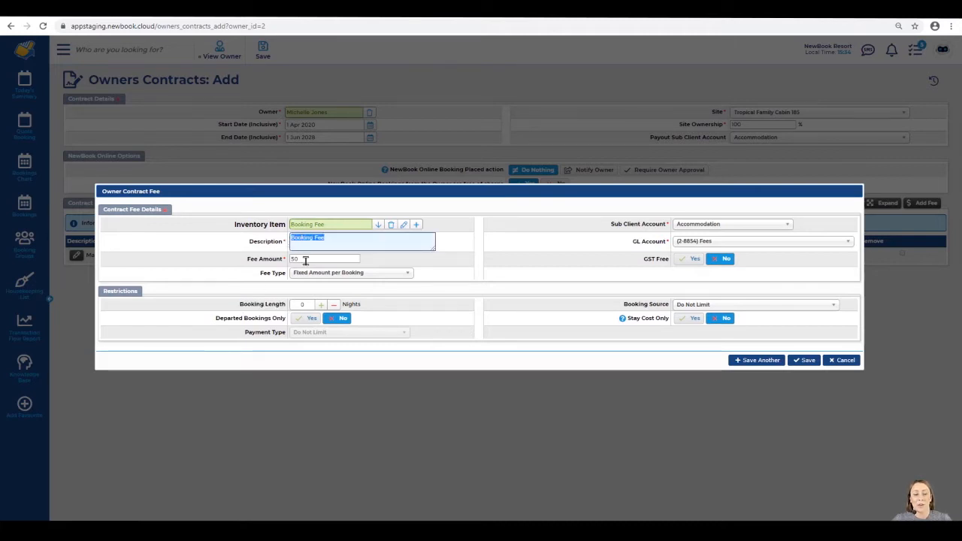
left_click(305, 260)
left_click_drag(240, 306, 288, 308)
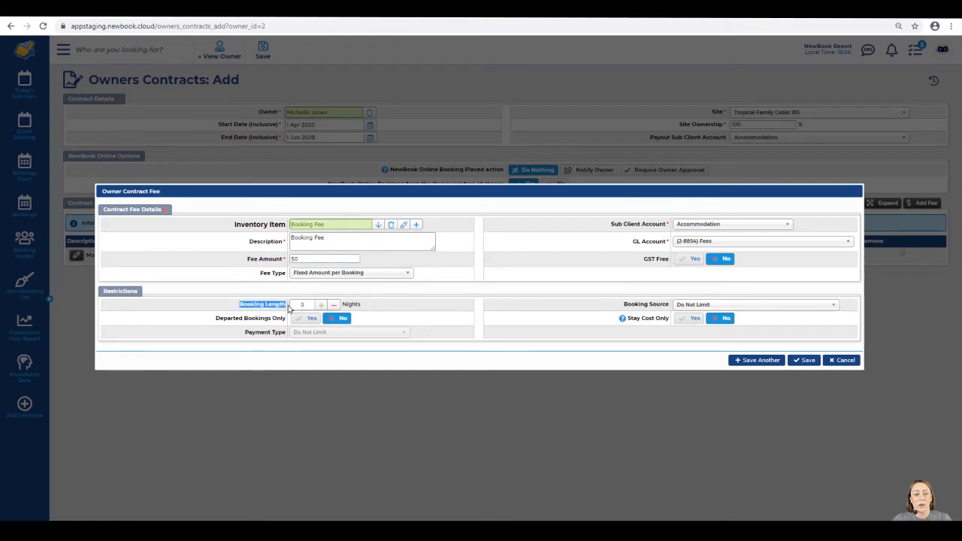
left_click(308, 304)
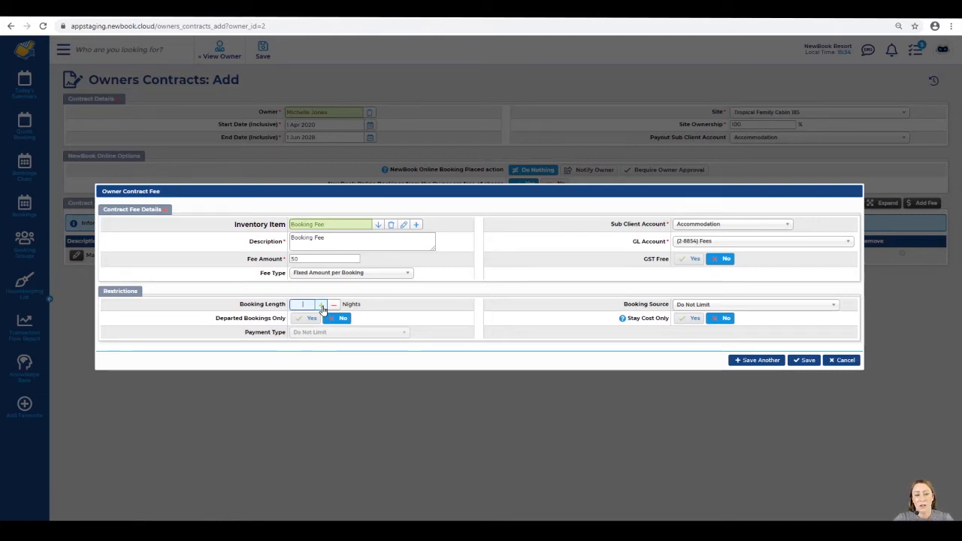
left_click(411, 307)
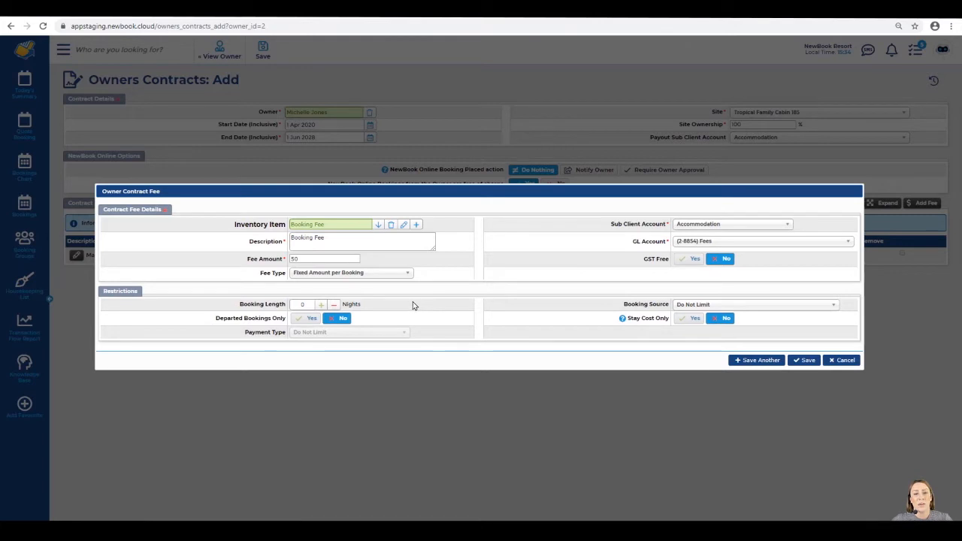
left_click(804, 359)
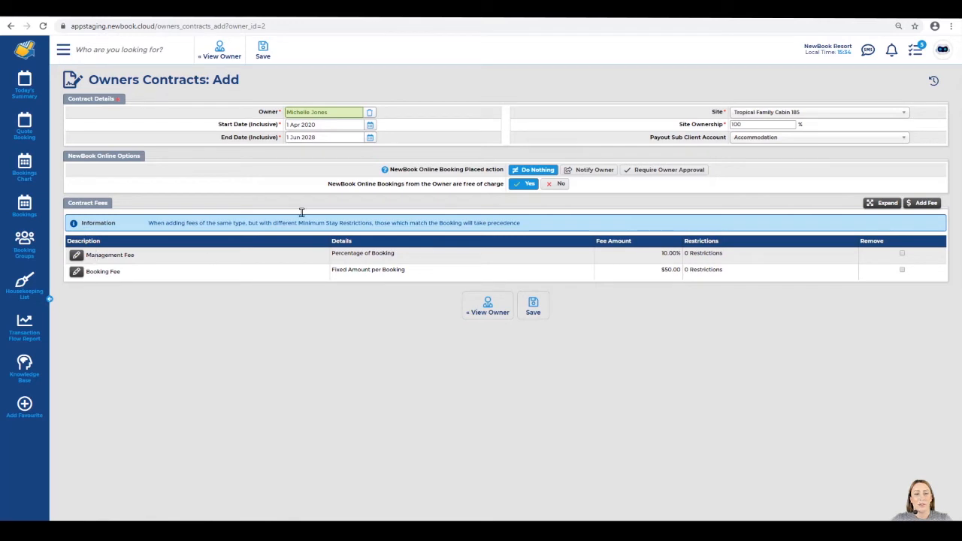
Save the owner contract with both fees, creating Owners Contracts: View #2
left_click_drag(337, 113, 263, 115)
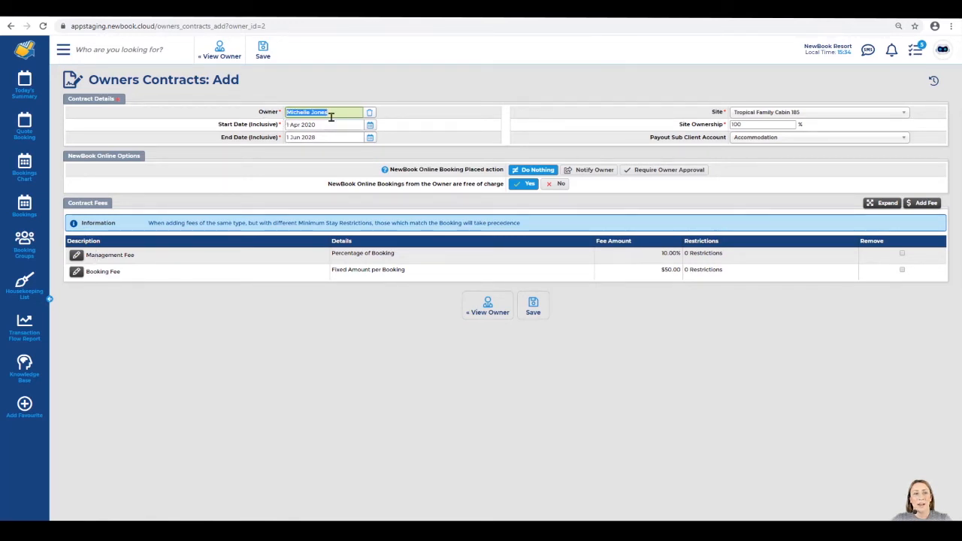
left_click(272, 52)
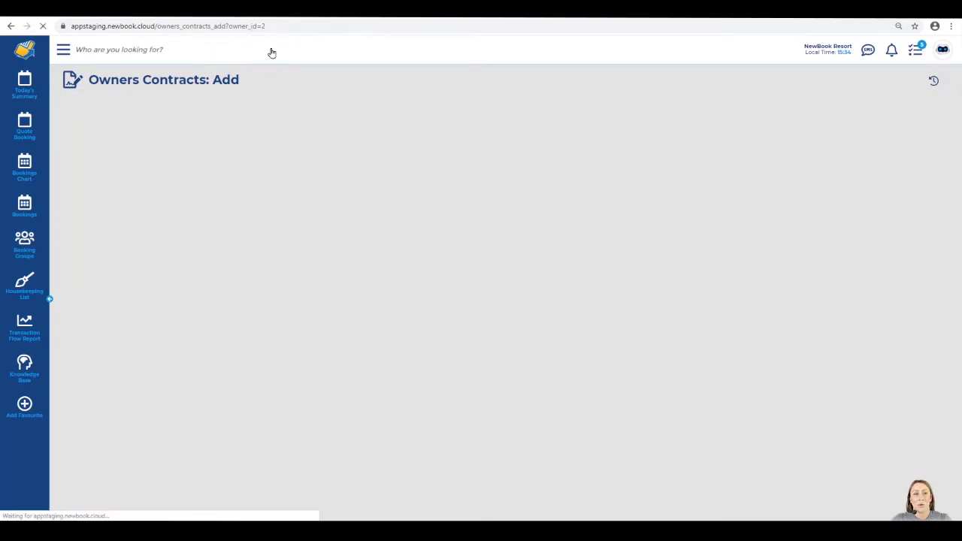
left_click_drag(89, 80, 294, 85)
left_click(239, 95)
left_click_drag(78, 105, 254, 107)
left_click(254, 107)
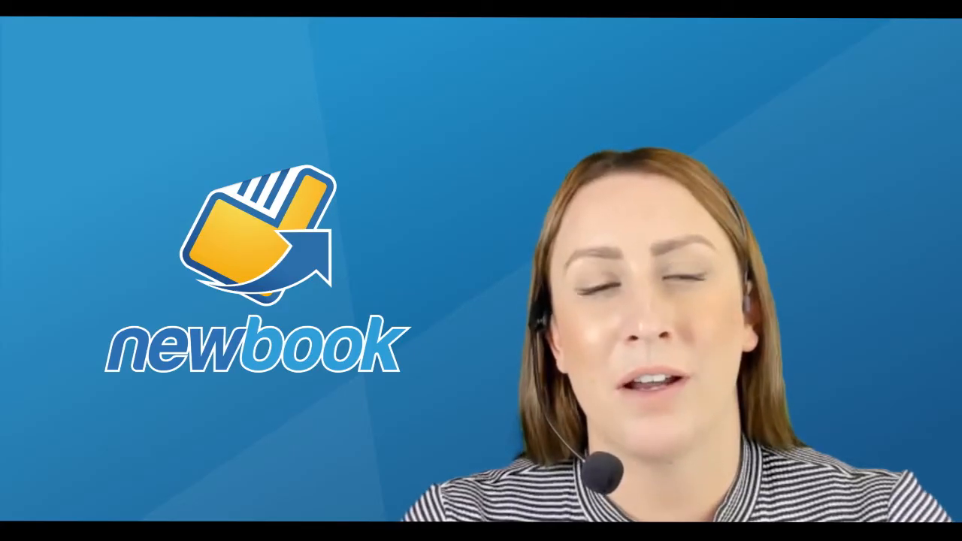
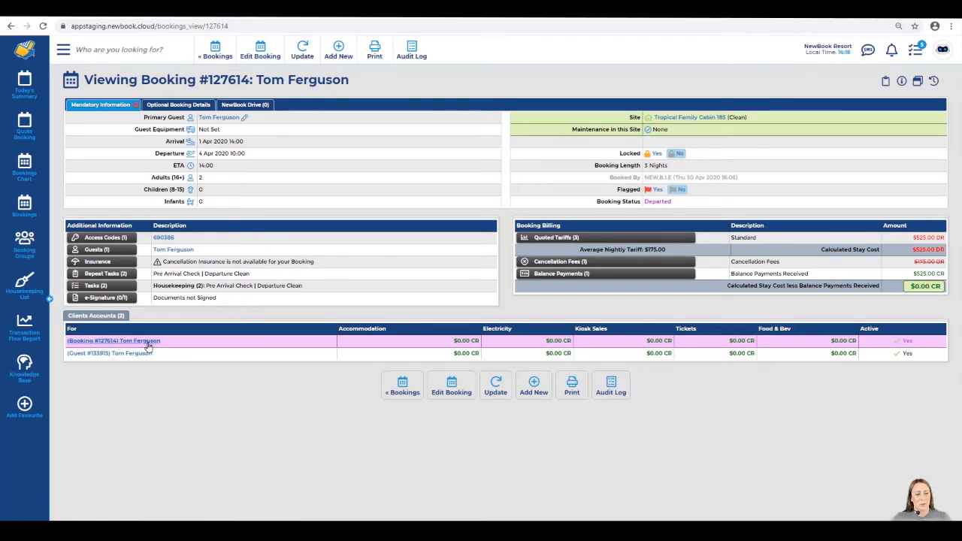
Open the client account linked to booking #127614 from the Clients Accounts table
left_click(118, 342)
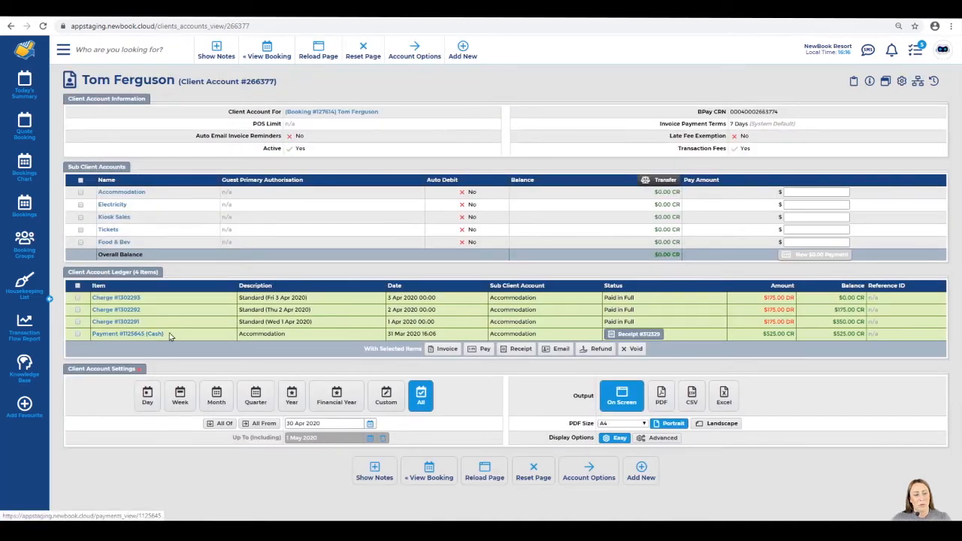
Tick the cash payment and first accommodation charges on account #266377, then return to booking #127614
left_click(171, 336)
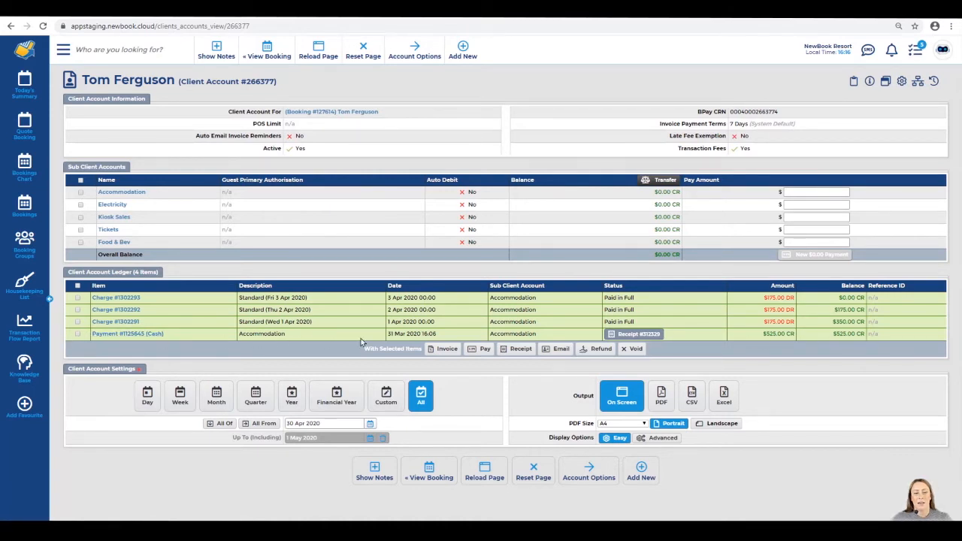
left_click_drag(604, 323, 646, 303)
left_click(645, 302)
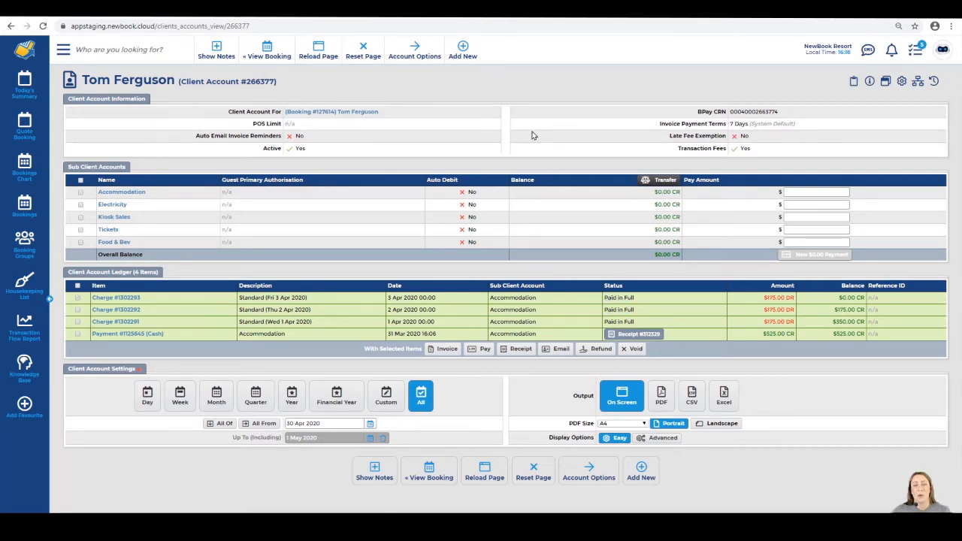
left_click(288, 112)
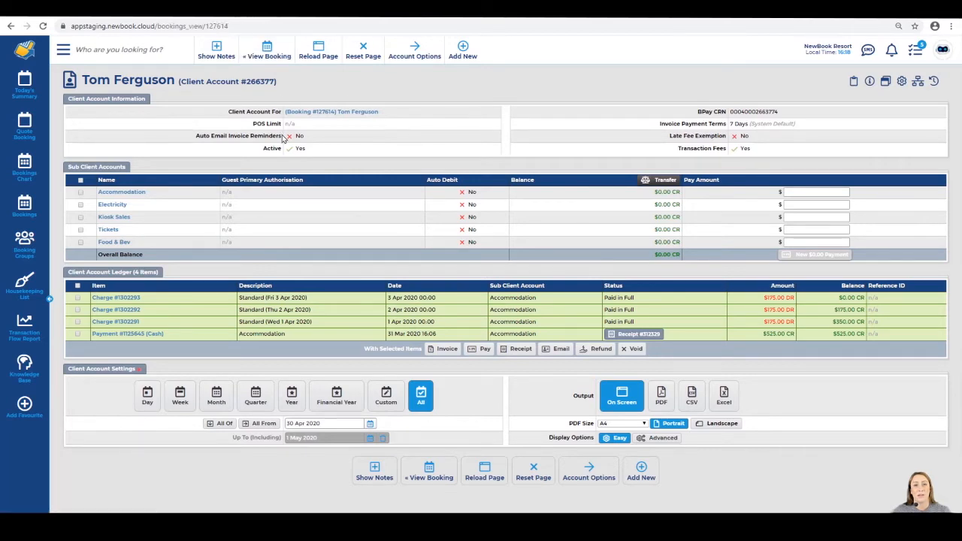
left_click(301, 52)
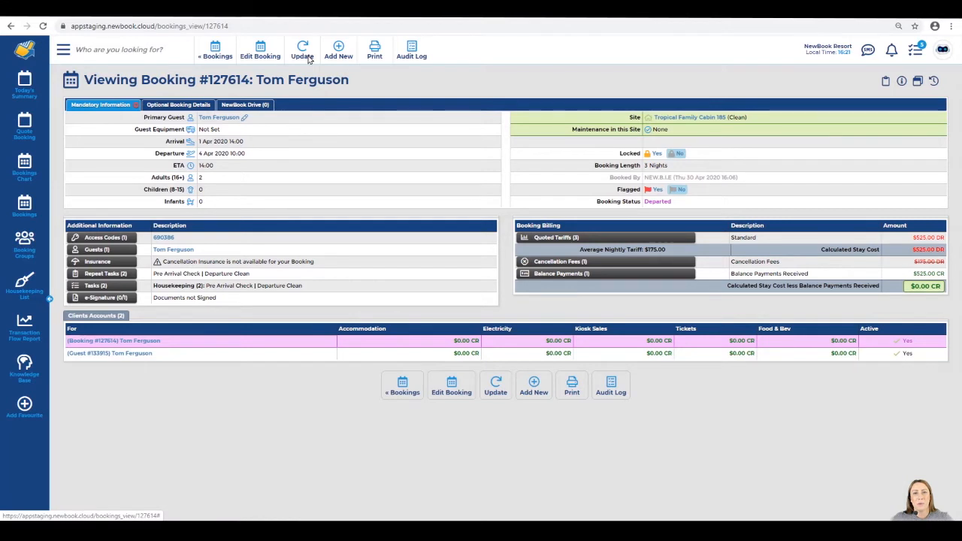
Go to booking #127614's Owner Payment Data page via the Update menu
left_click(304, 54)
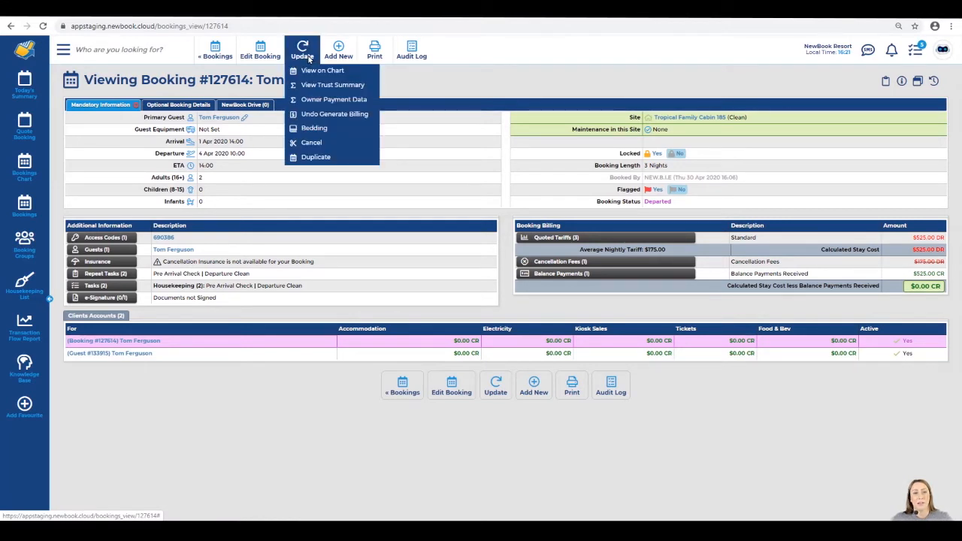
left_click(351, 104)
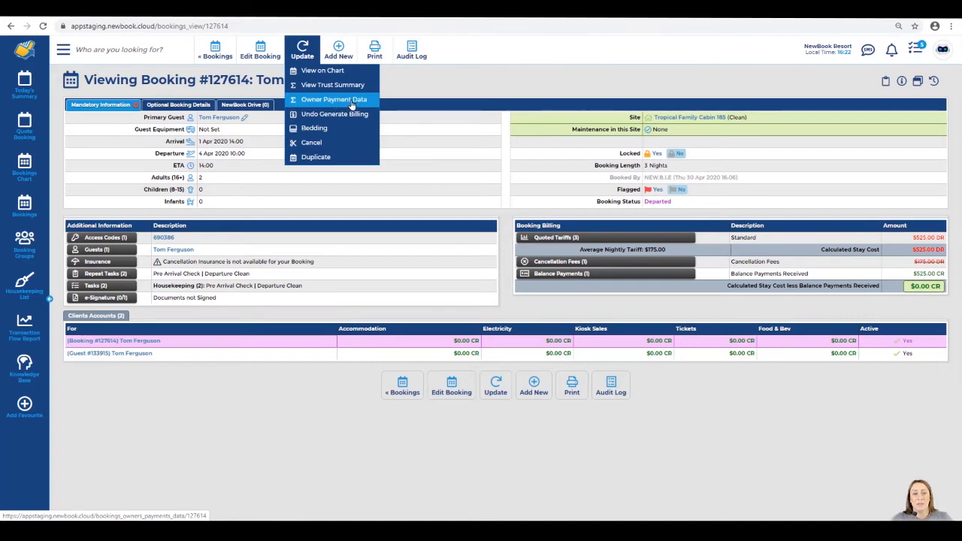
left_click_drag(117, 84, 481, 90)
left_click(158, 104)
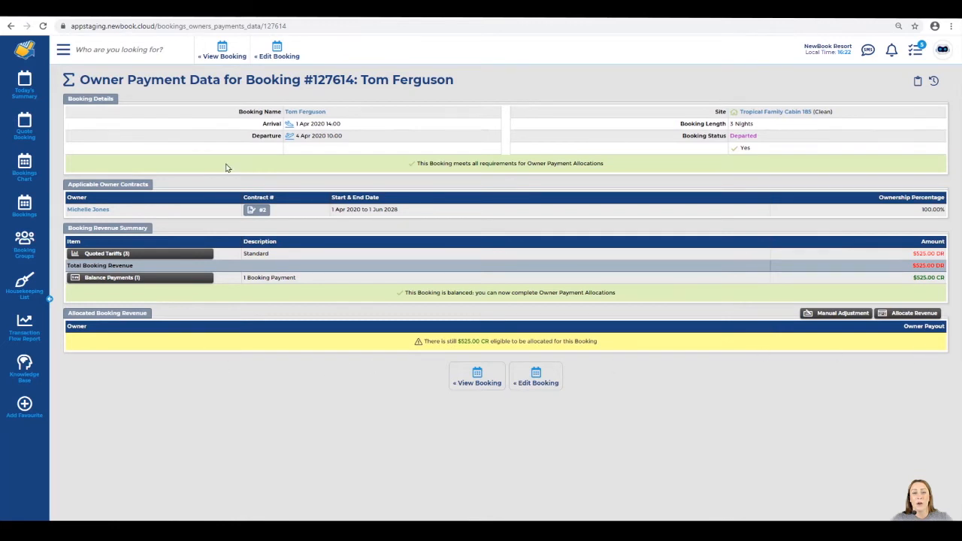
left_click_drag(237, 112, 365, 117)
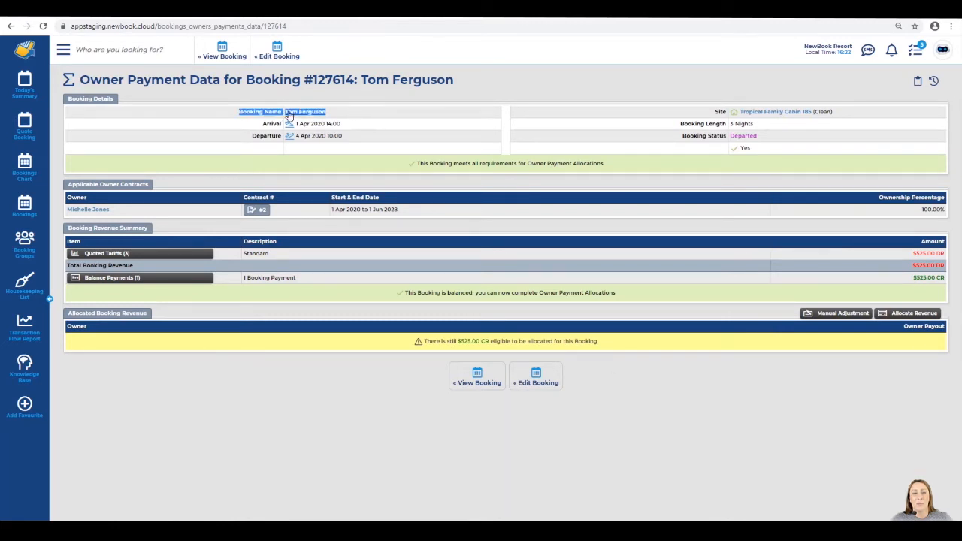
left_click_drag(260, 125, 367, 140)
left_click(710, 110)
left_click_drag(710, 111, 850, 118)
left_click(850, 118)
left_click_drag(688, 140, 765, 143)
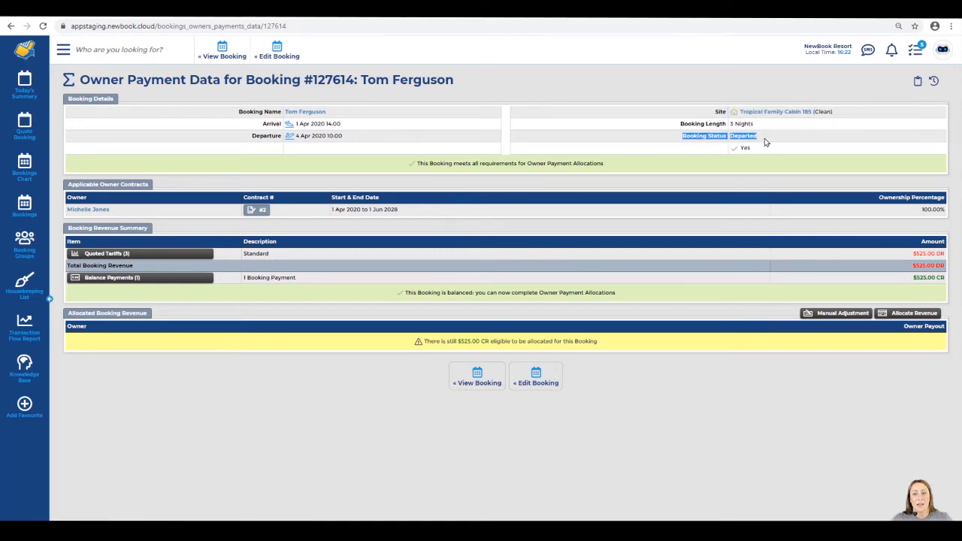
left_click_drag(394, 162, 628, 171)
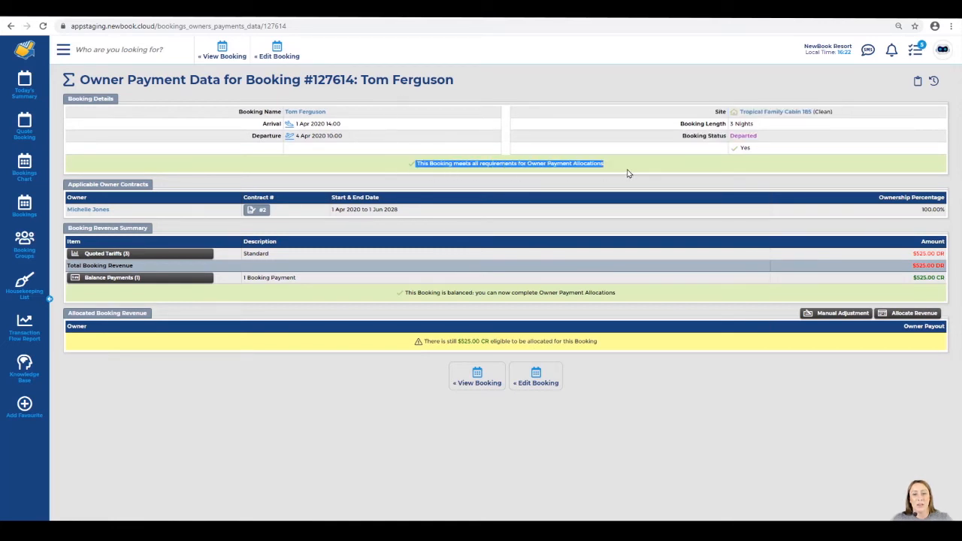
left_click(630, 172)
left_click_drag(424, 161, 618, 171)
left_click(521, 166)
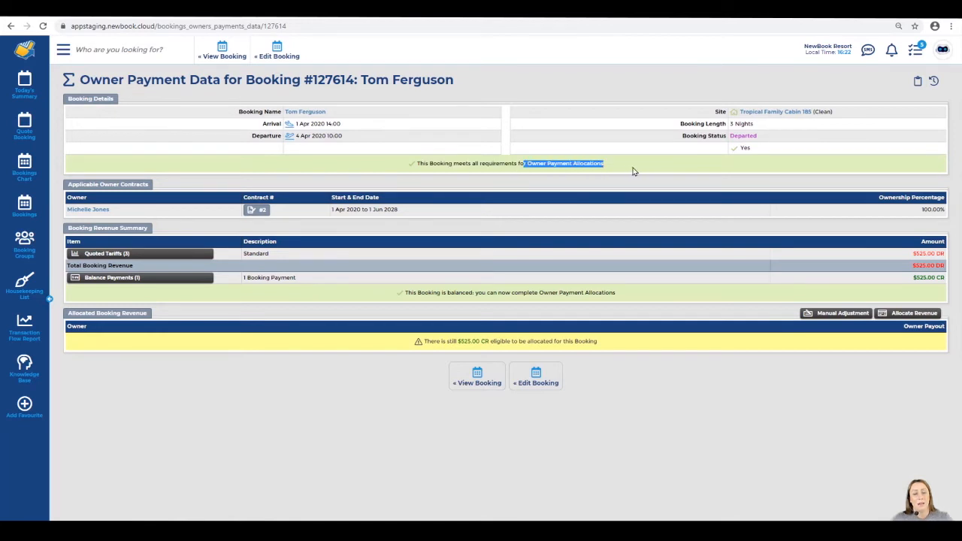
left_click(635, 172)
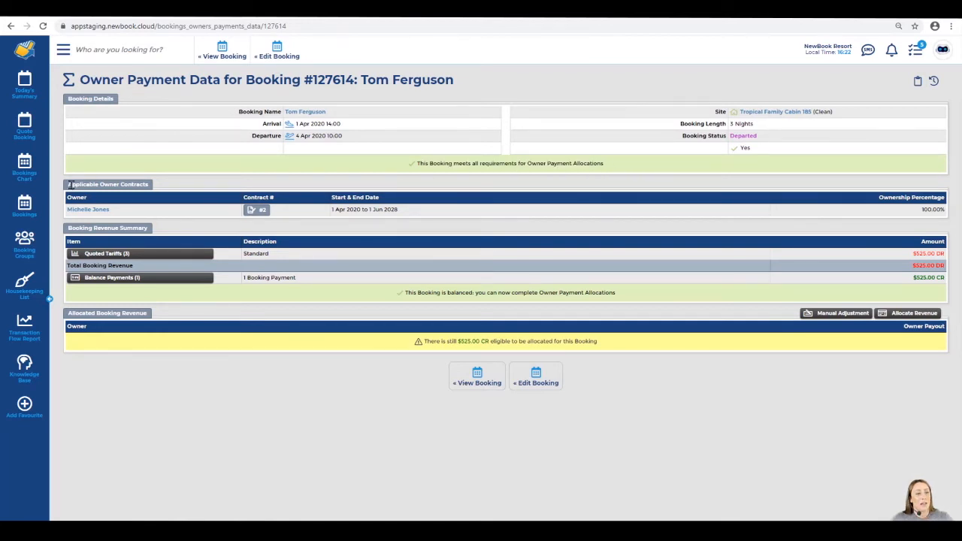
left_click_drag(67, 188, 199, 194)
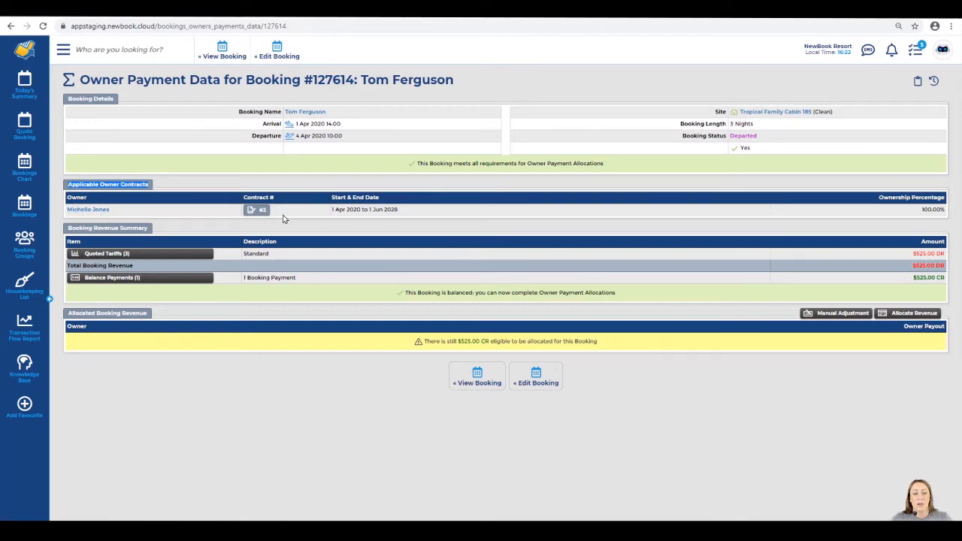
left_click_drag(317, 213, 411, 214)
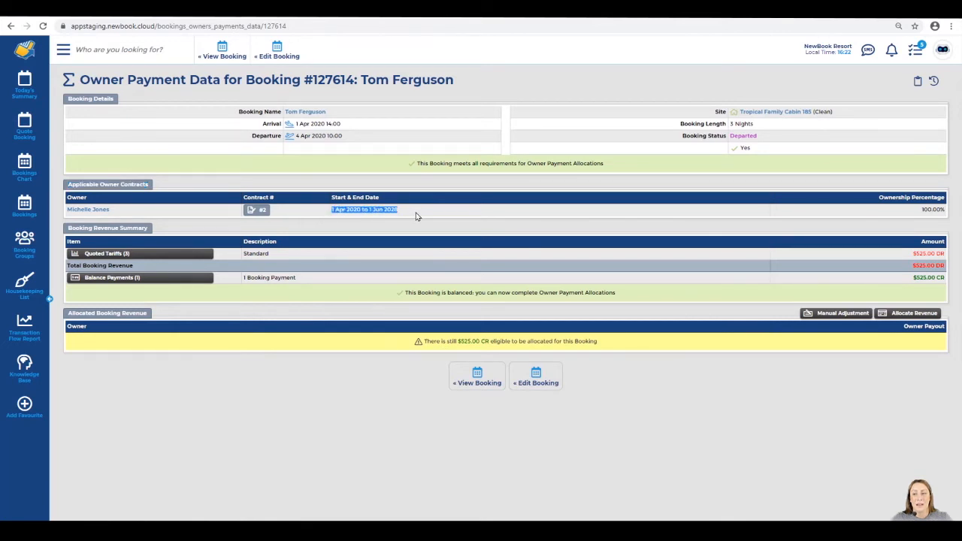
left_click_drag(916, 211, 945, 211)
left_click_drag(850, 112, 739, 112)
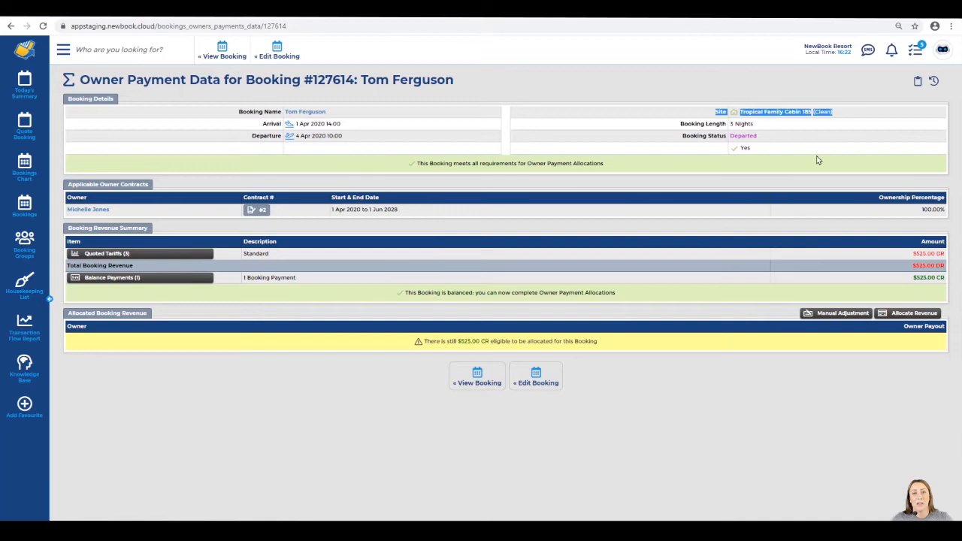
left_click(920, 211)
left_click_drag(67, 228, 151, 233)
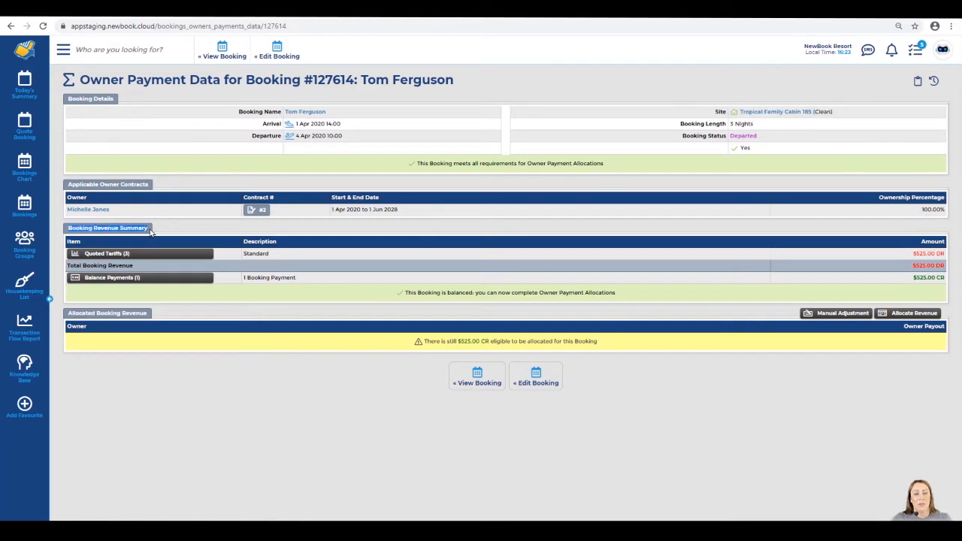
left_click(145, 226)
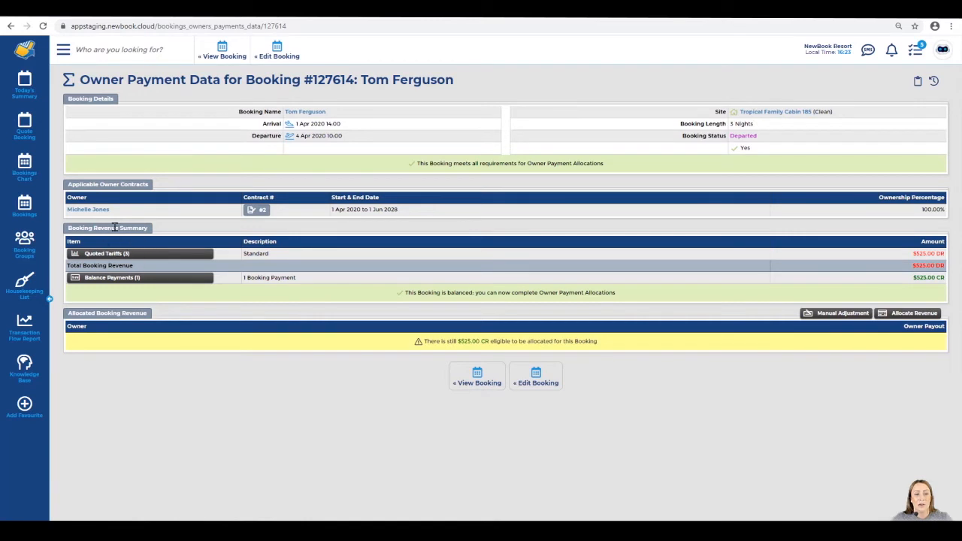
left_click_drag(243, 259, 278, 256)
left_click_drag(911, 257, 940, 254)
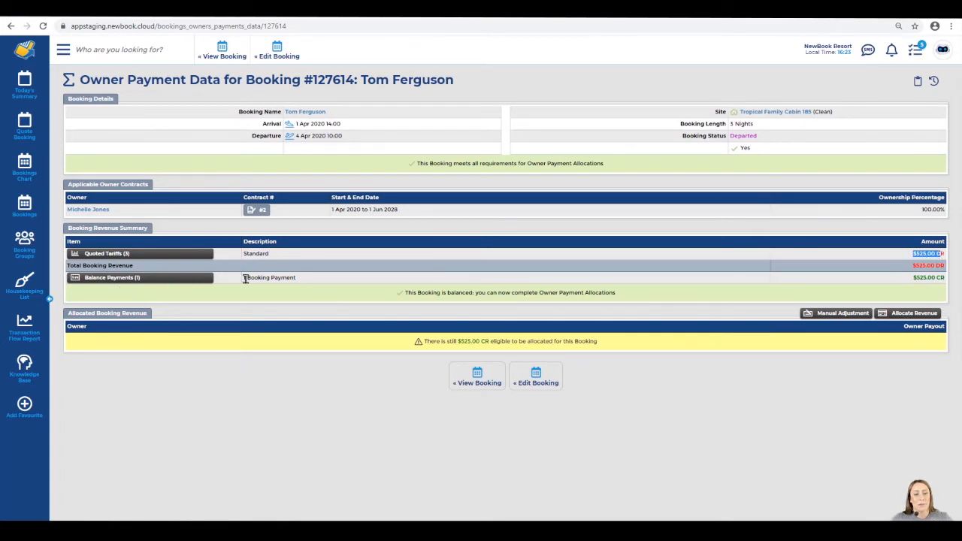
left_click_drag(243, 277, 305, 284)
left_click_drag(912, 277, 942, 279)
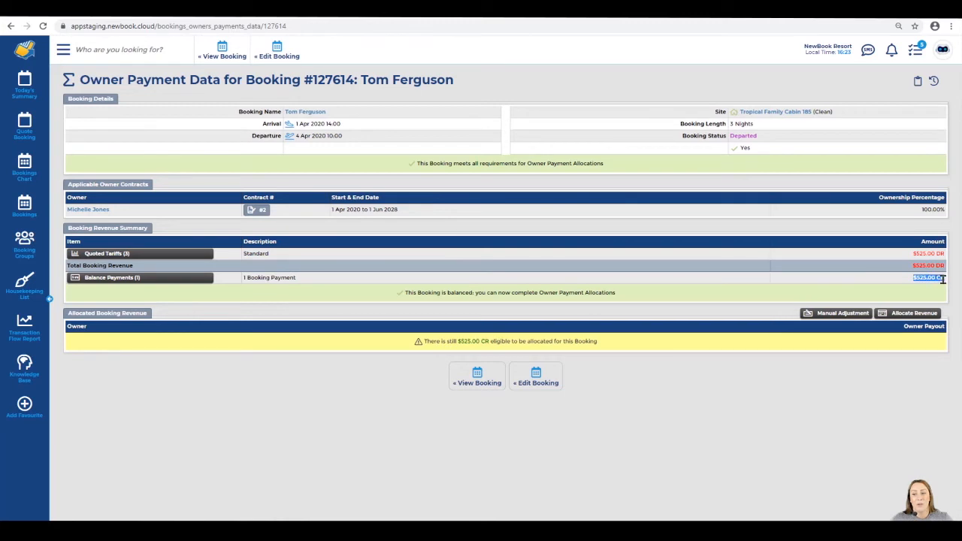
left_click(936, 280)
left_click_drag(403, 293, 635, 299)
left_click(642, 299)
left_click_drag(414, 292, 637, 298)
left_click(643, 300)
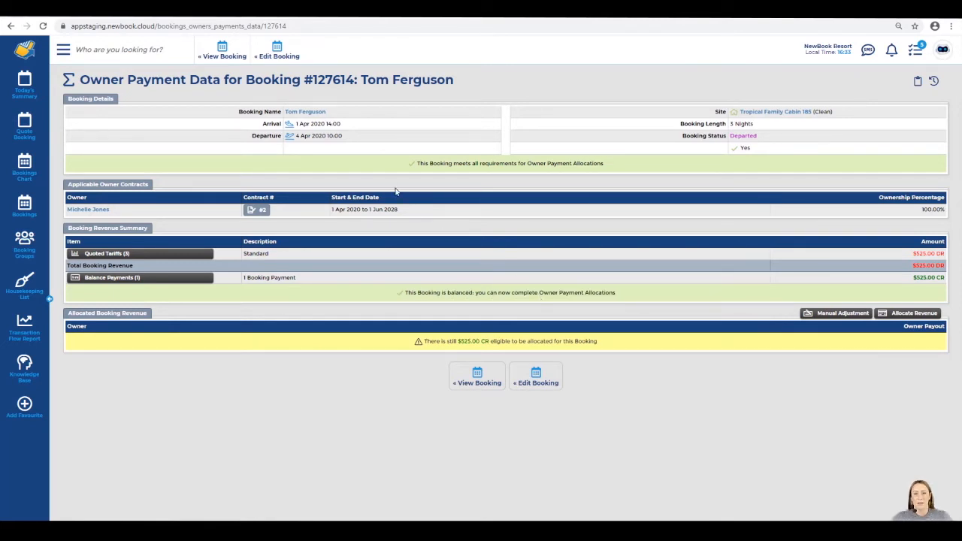
left_click_drag(415, 163, 605, 163)
left_click_drag(404, 292, 612, 306)
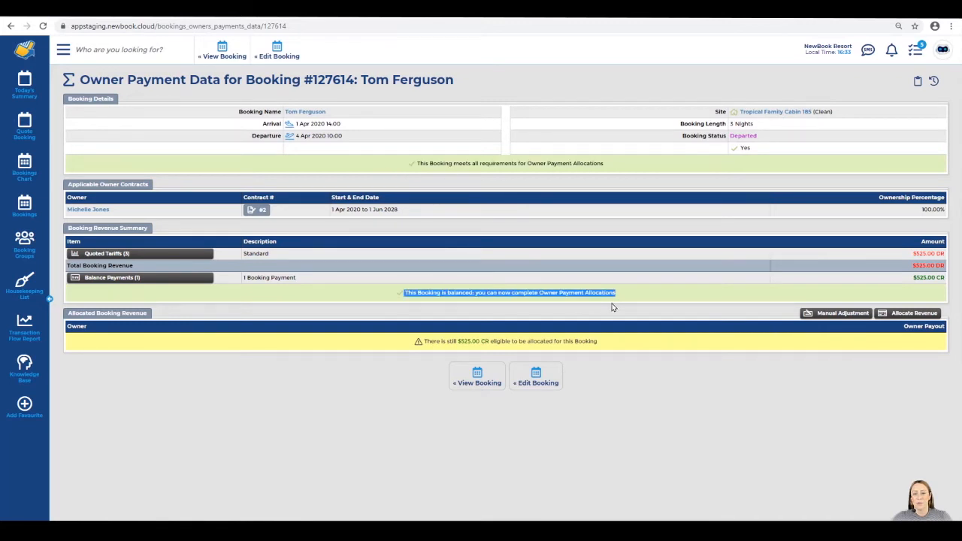
left_click(548, 303)
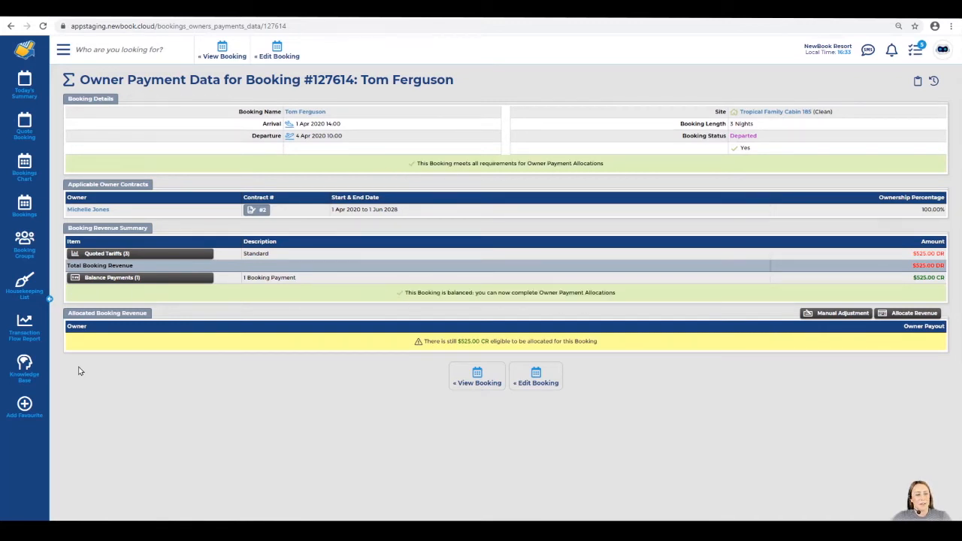
left_click_drag(70, 314, 153, 318)
left_click(151, 319)
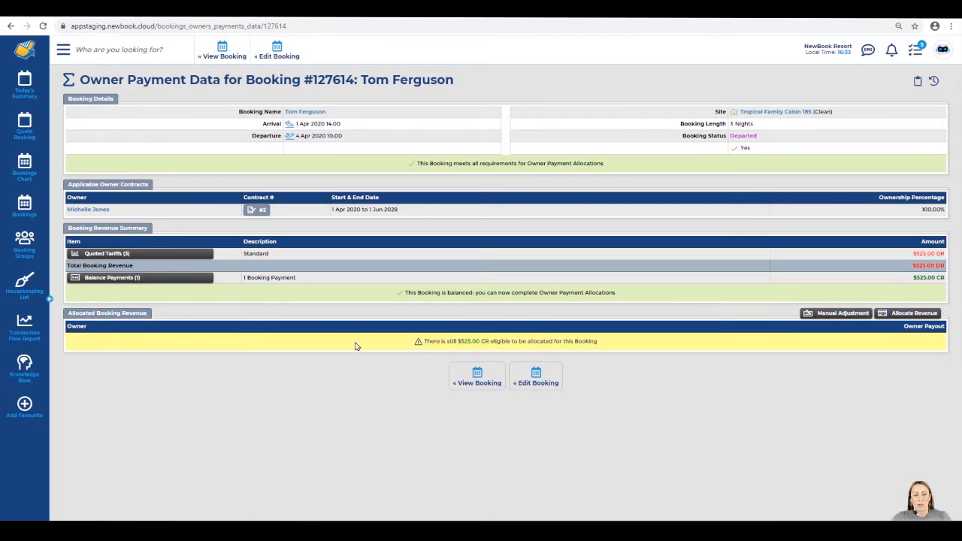
left_click_drag(354, 342, 637, 346)
left_click(639, 349)
left_click_drag(431, 340, 480, 343)
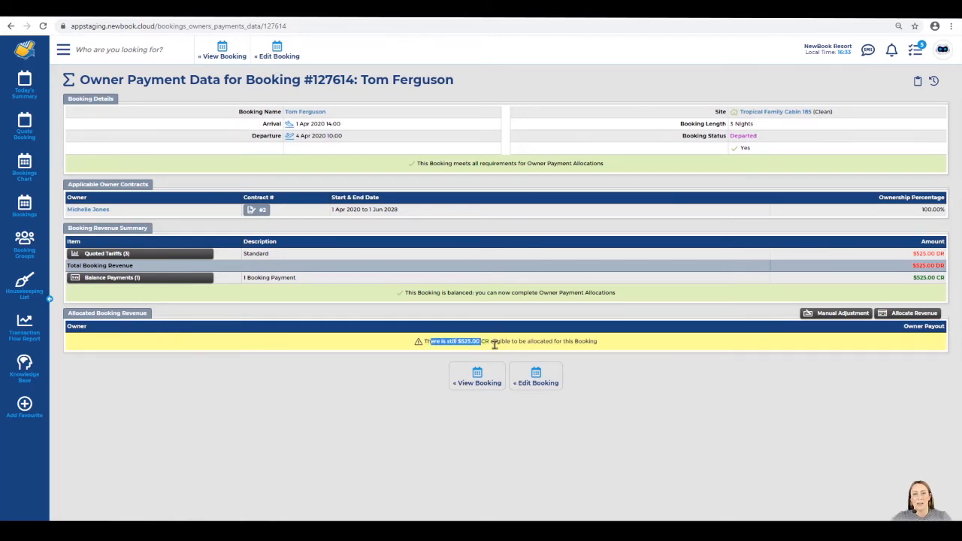
left_click(494, 344)
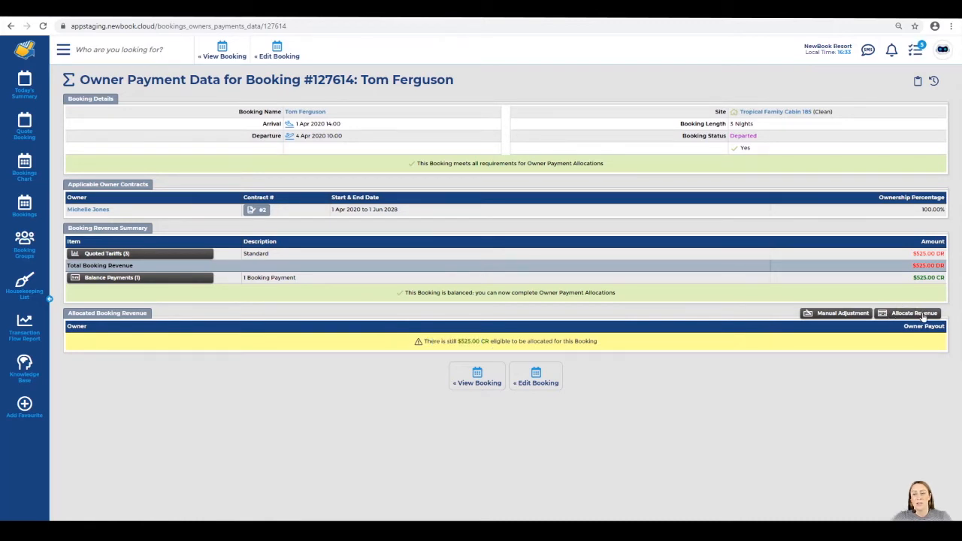
Start the revenue allocation and point out the $525.00 CR revenue for booking #127614
left_click(923, 316)
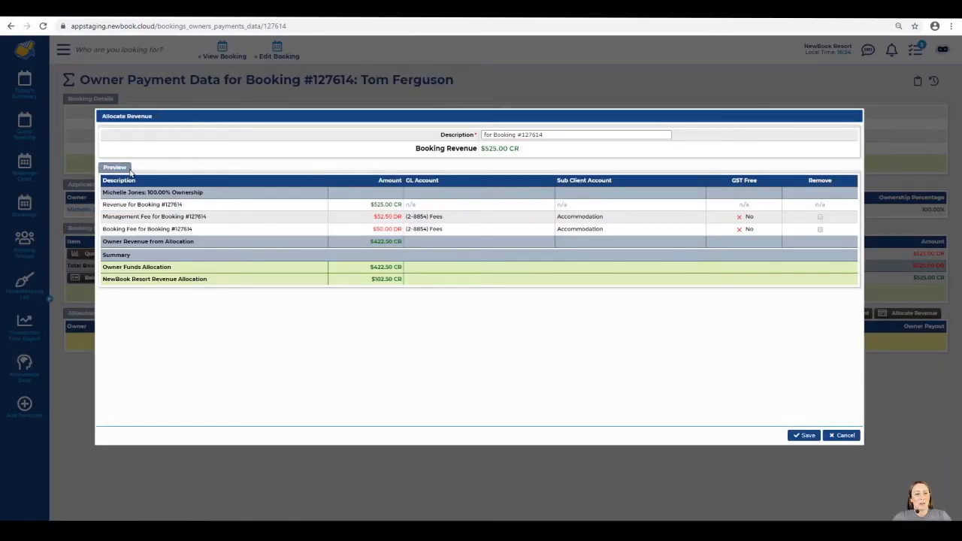
left_click_drag(104, 192, 146, 192)
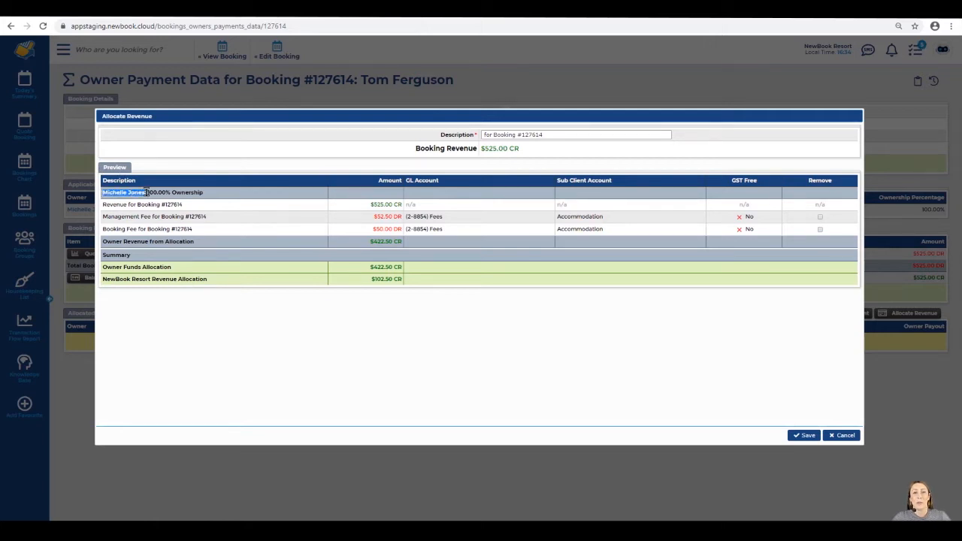
left_click_drag(102, 204, 186, 208)
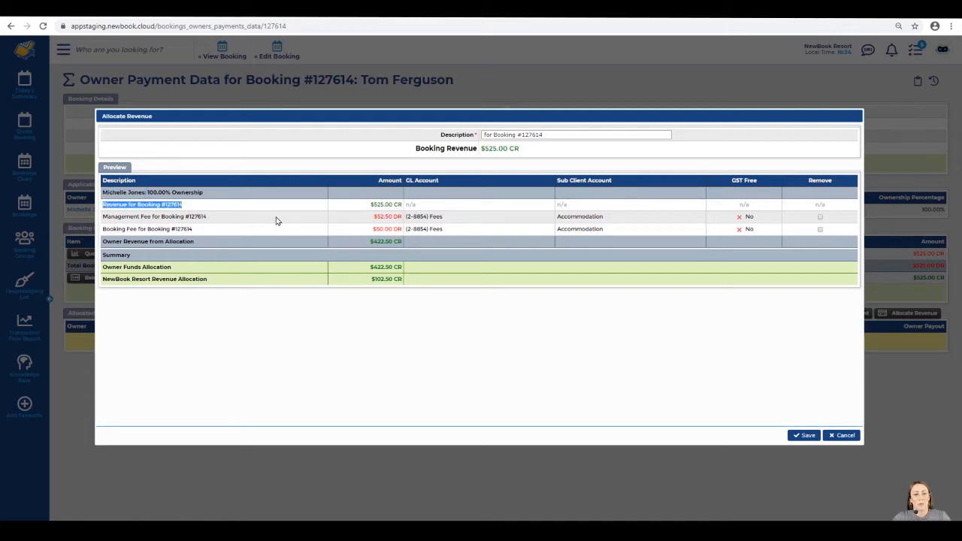
left_click_drag(370, 203, 400, 204)
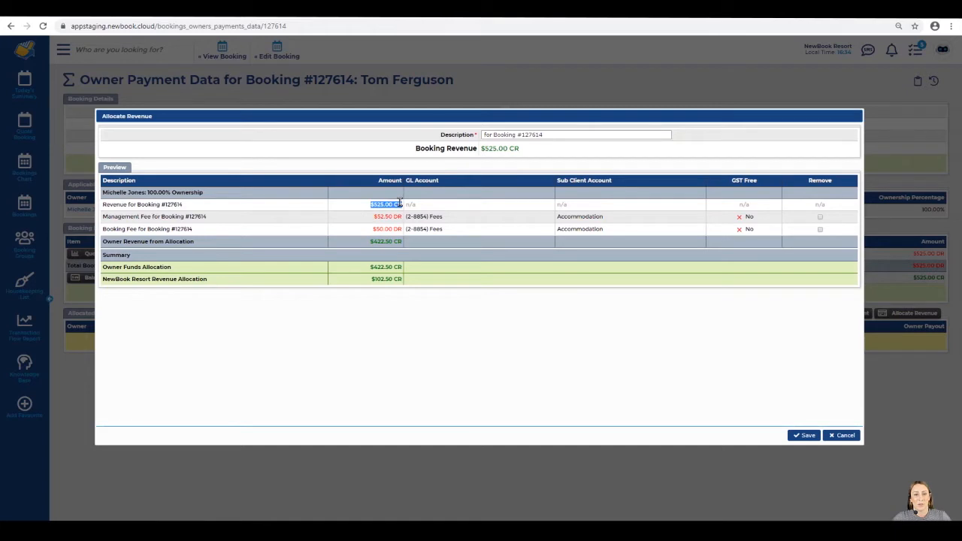
left_click(371, 207)
Review the $52.50 DR management fee, $50.00 DR booking fee and $422.50 CR owner revenue
left_click_drag(101, 218, 213, 222)
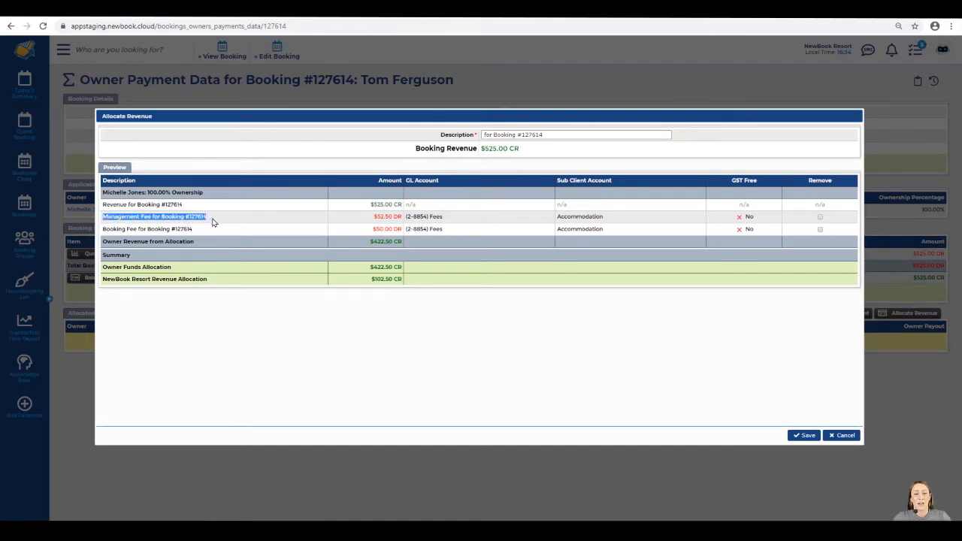
left_click_drag(373, 218, 400, 217)
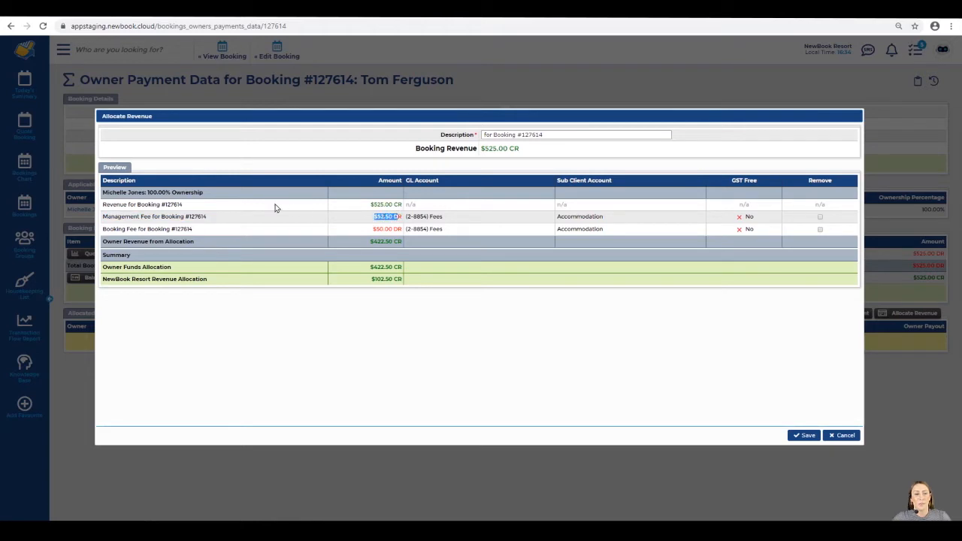
left_click_drag(102, 230, 194, 231)
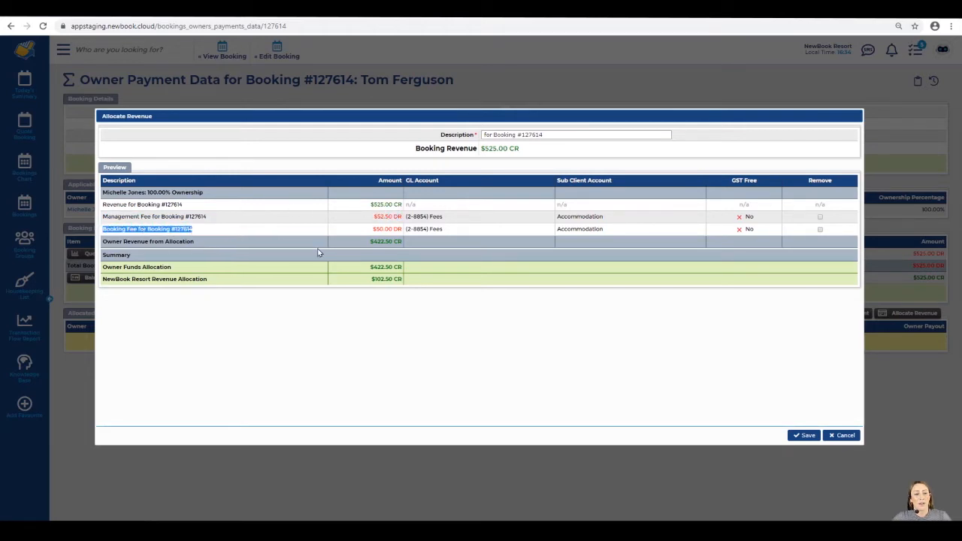
left_click_drag(375, 229, 398, 230)
left_click(196, 244)
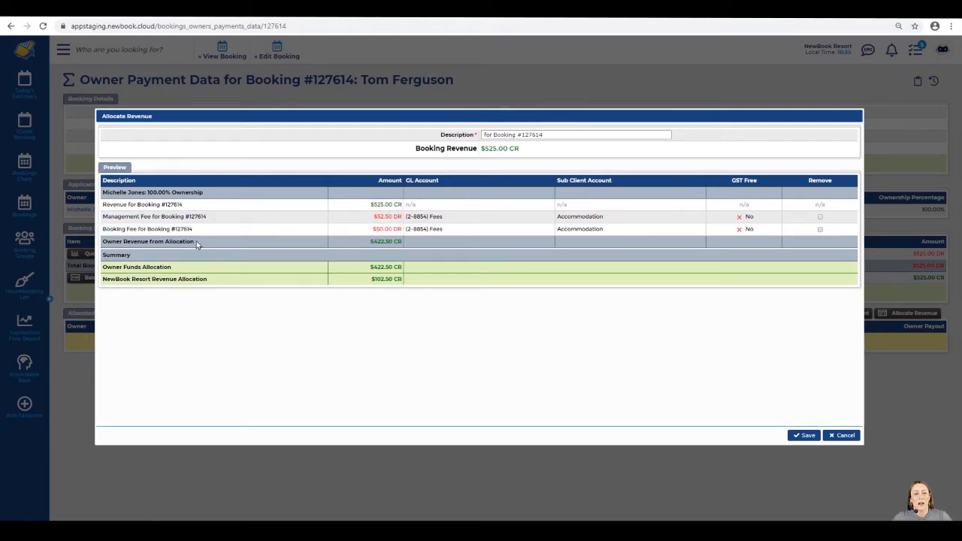
left_click_drag(107, 244, 201, 249)
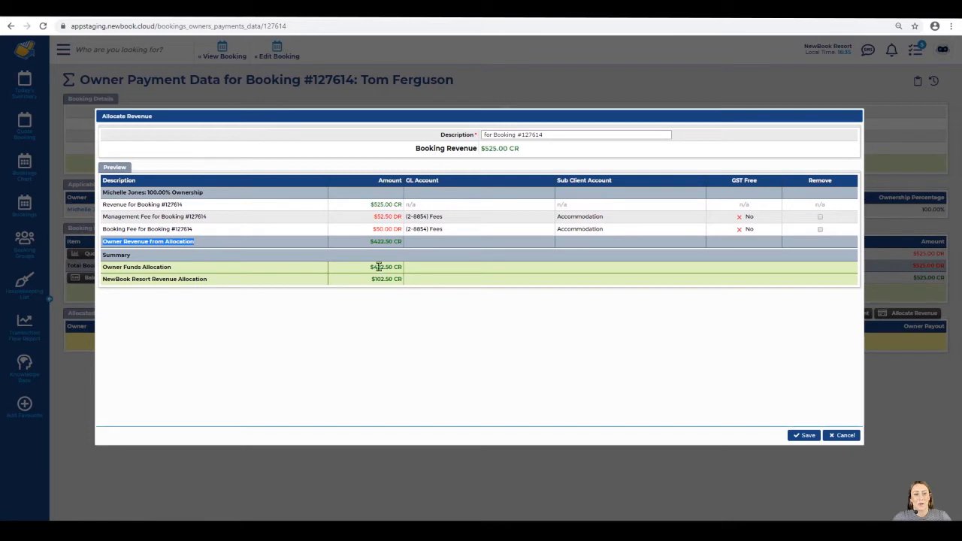
left_click_drag(366, 242, 396, 243)
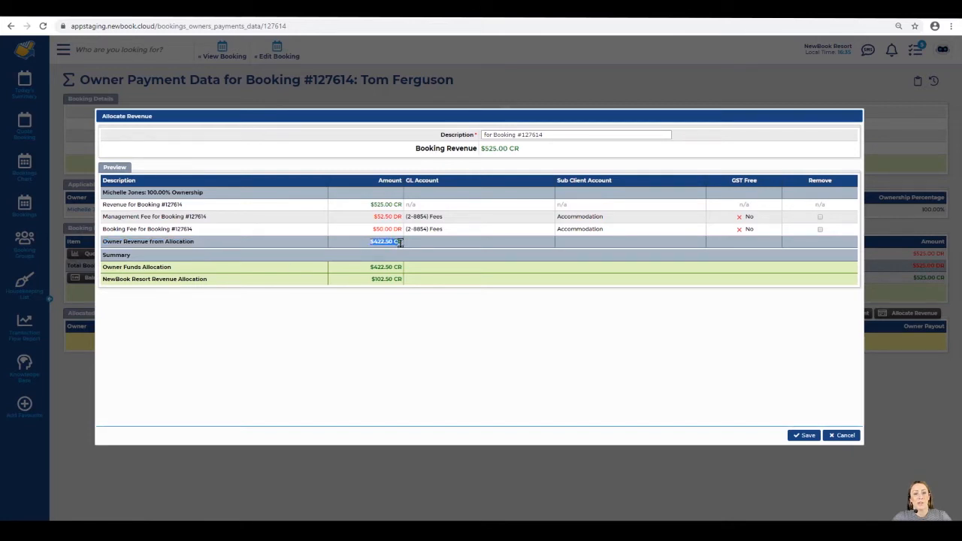
left_click(241, 264)
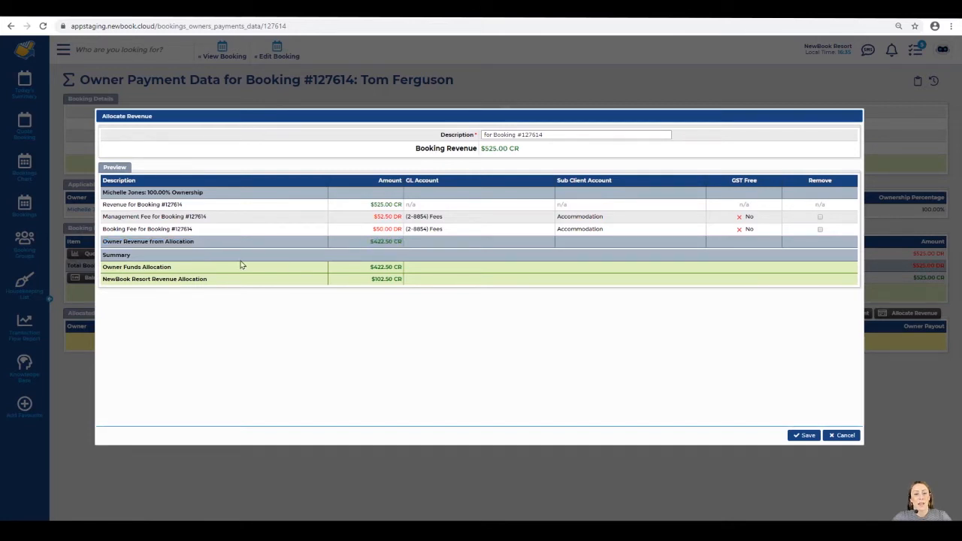
Review the Summary: $422.50 CR owner funds and $102.50 CR NewBook Resort revenue
double_click(124, 255)
left_click_drag(101, 268, 180, 272)
left_click_drag(368, 267, 392, 264)
left_click(103, 283)
left_click_drag(98, 281, 218, 281)
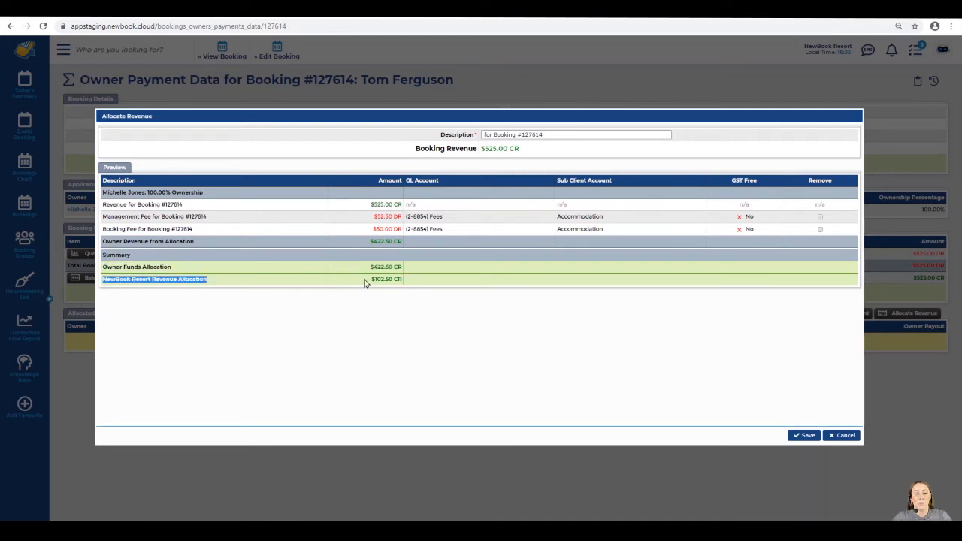
left_click_drag(369, 279, 400, 281)
left_click(401, 283)
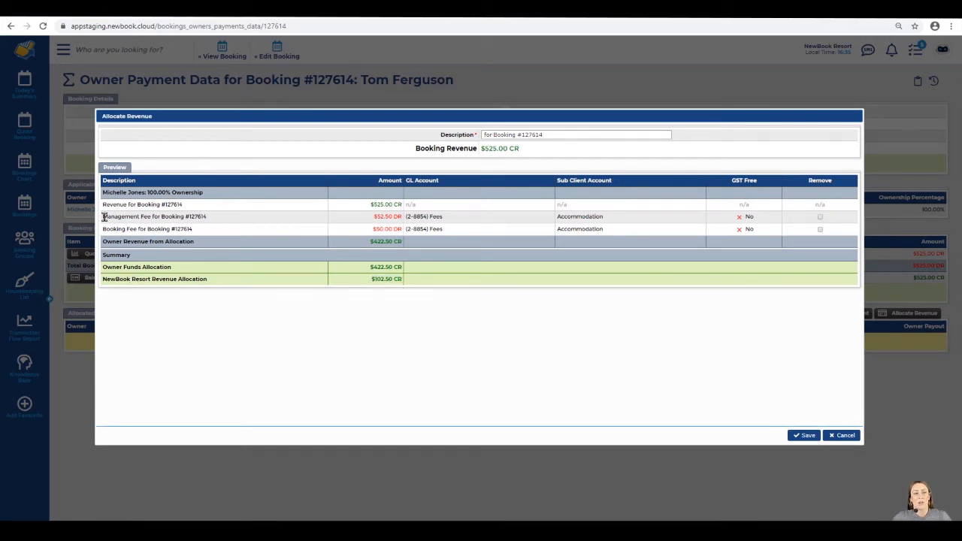
left_click_drag(103, 216, 218, 223)
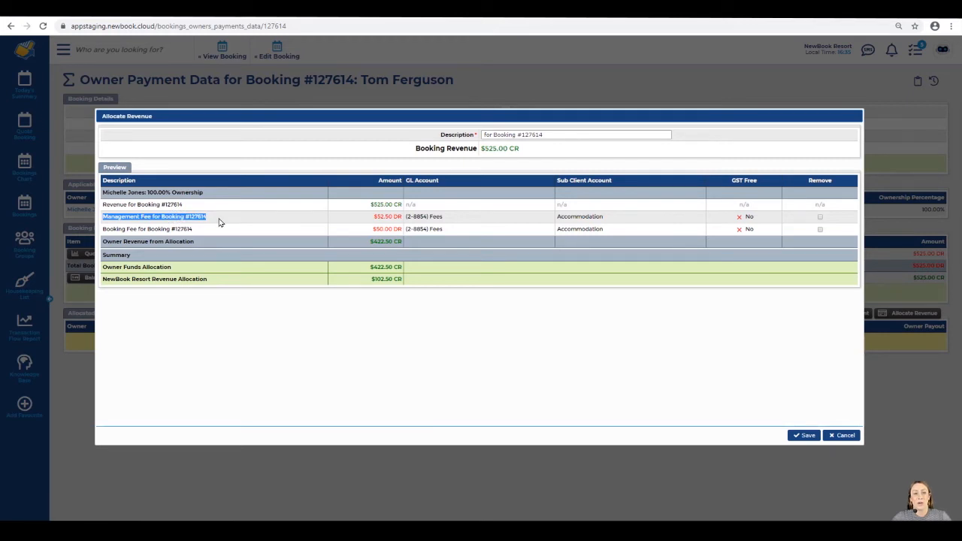
left_click(219, 222)
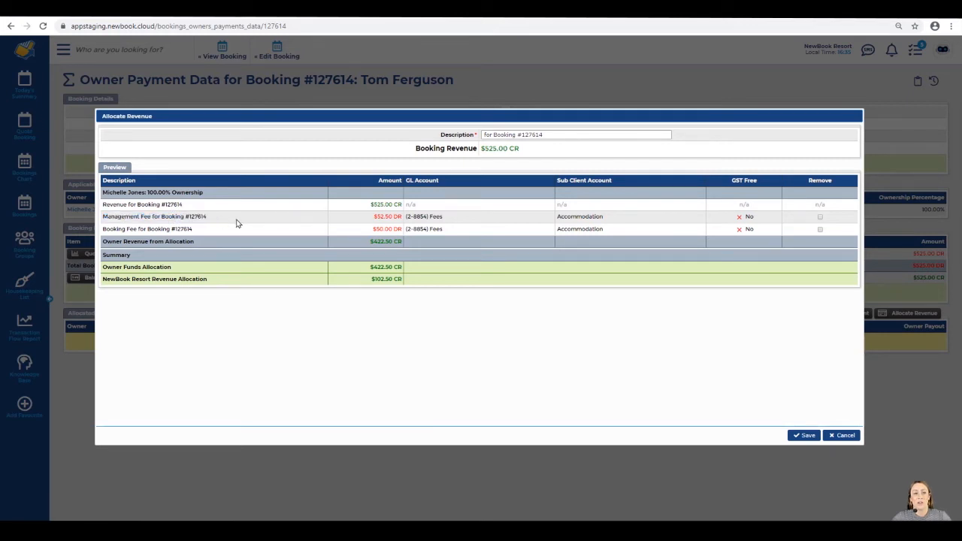
left_click(819, 218)
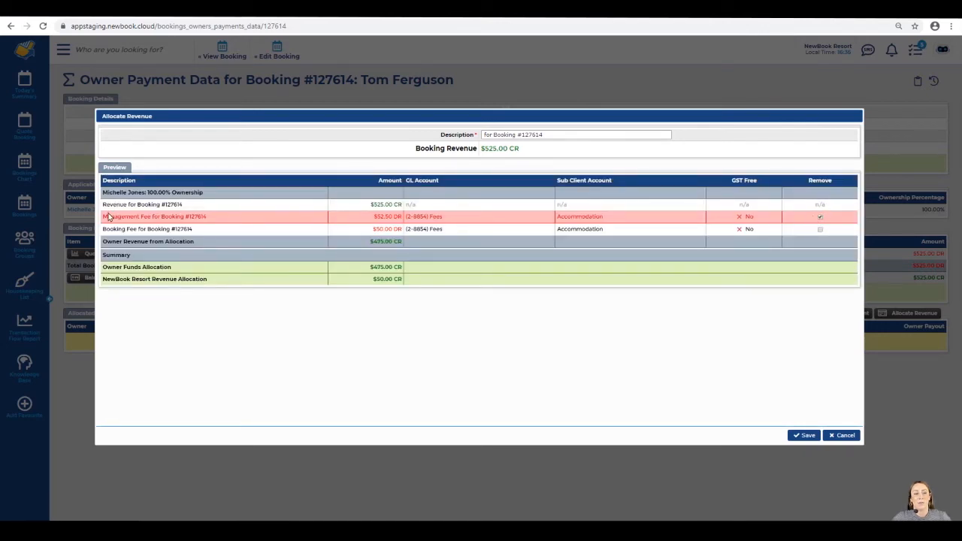
left_click_drag(109, 216, 668, 222)
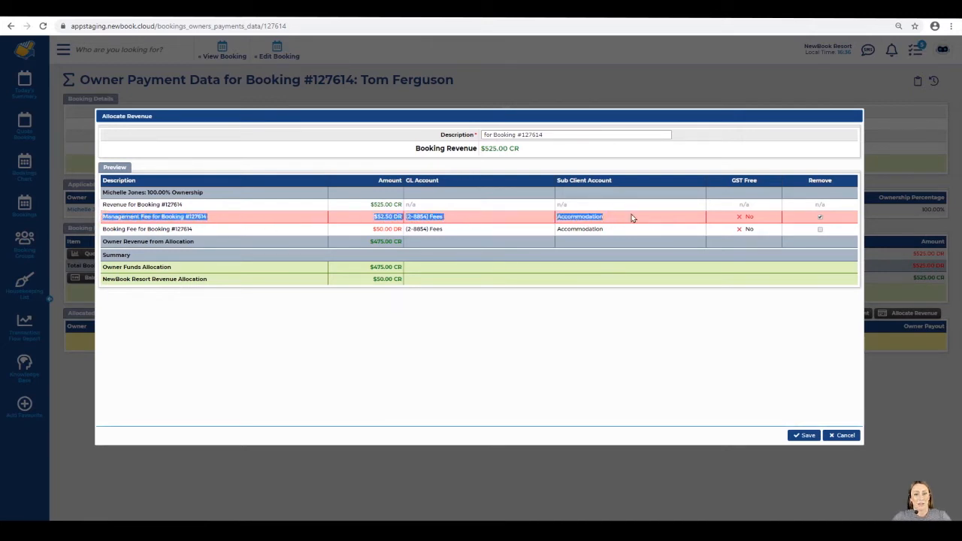
left_click_drag(106, 241, 193, 240)
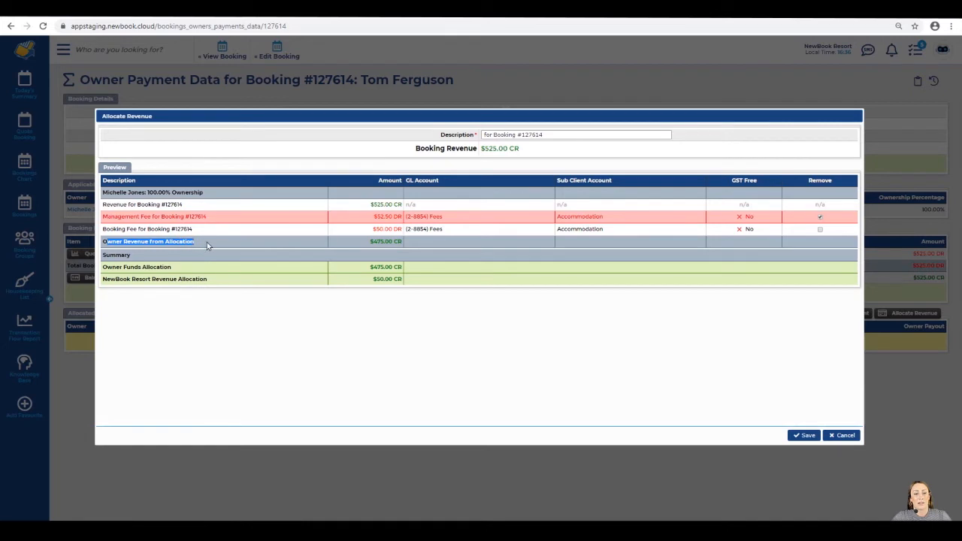
left_click_drag(102, 280, 217, 283)
left_click_drag(370, 279, 404, 280)
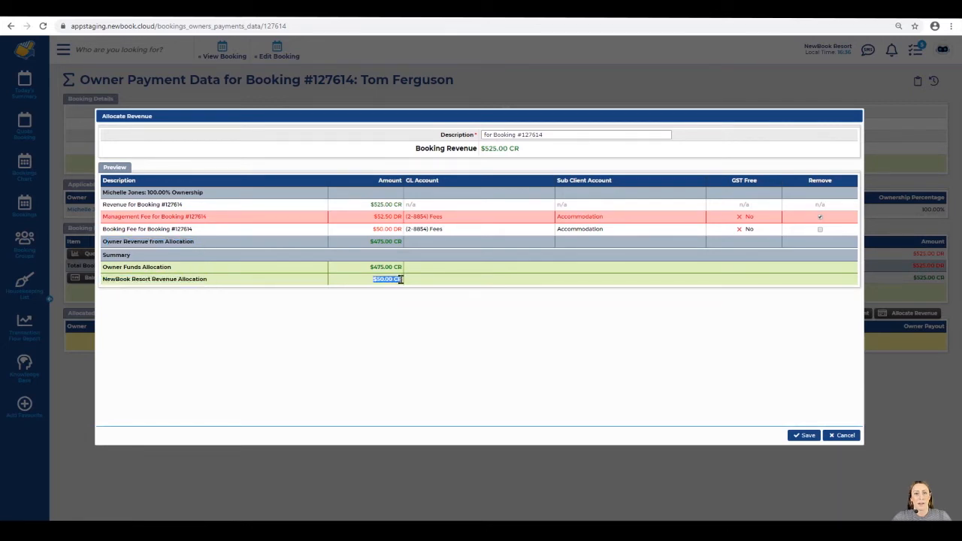
left_click(820, 217)
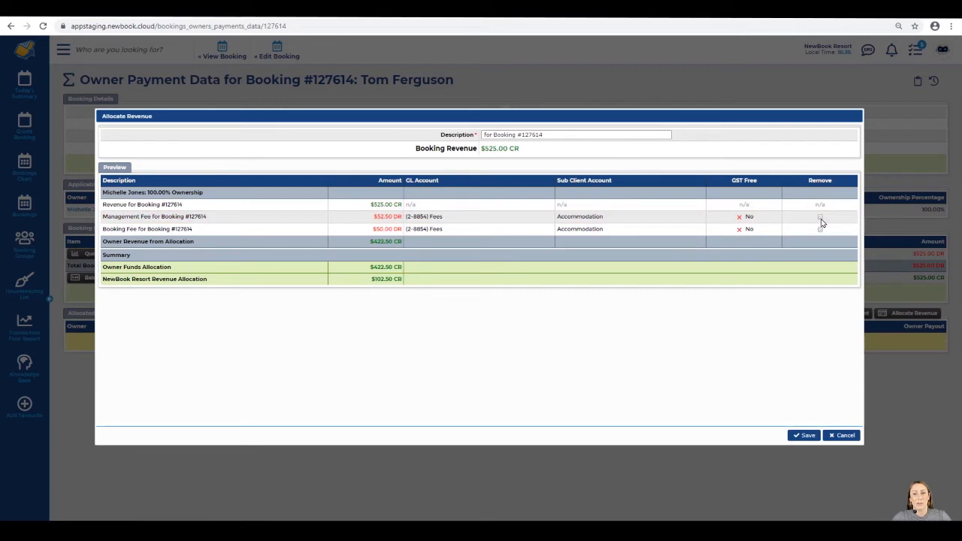
Save the revenue allocation and confirm the allocations-complete, fully allocated message
left_click(804, 436)
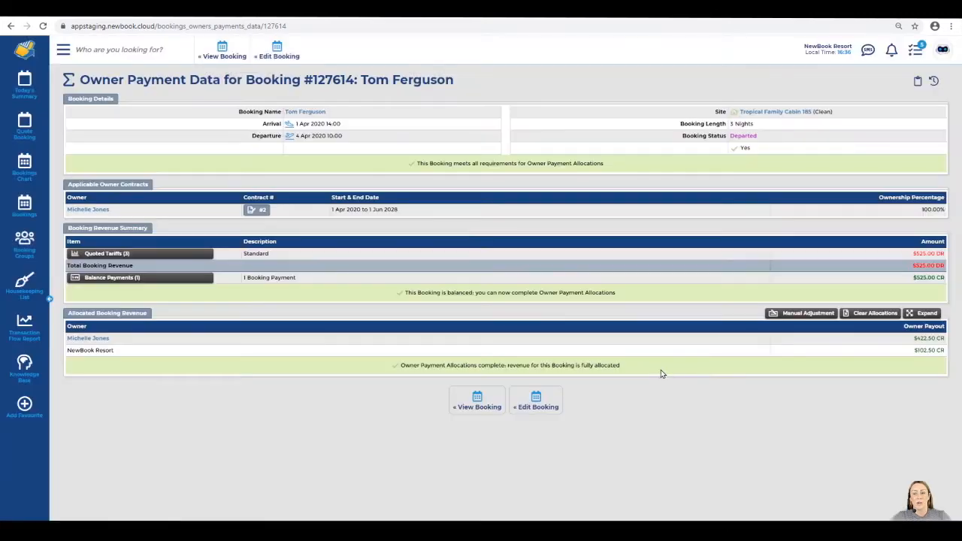
mouse_move(634, 368)
left_mouse_down()
mouse_move(400, 365)
mouse_move(625, 373)
left_mouse_up()
left_click(401, 365)
left_click(629, 373)
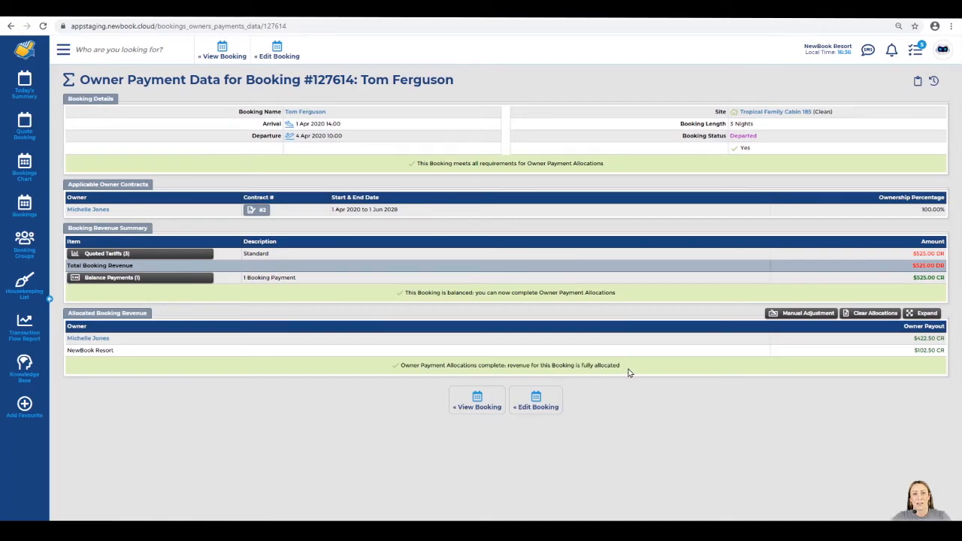
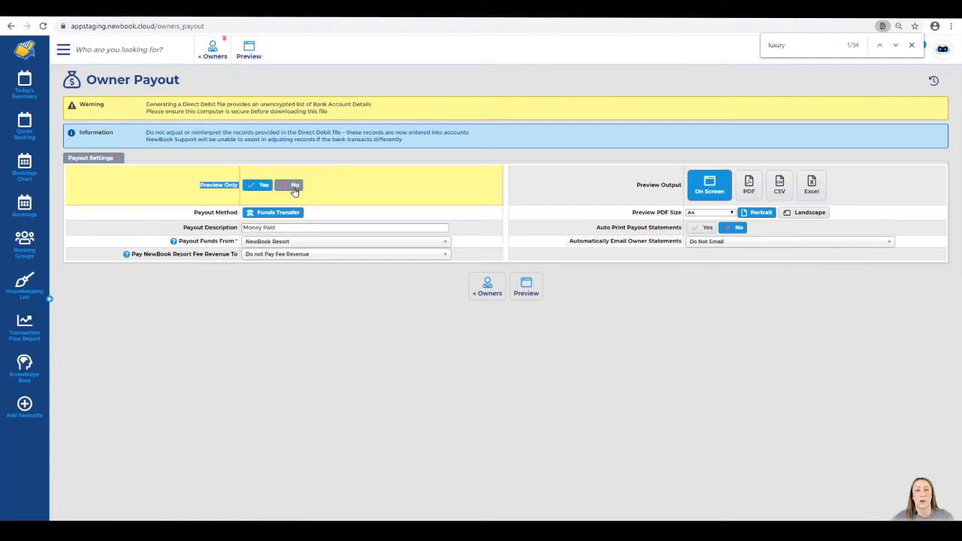
left_click_drag(193, 213, 239, 215)
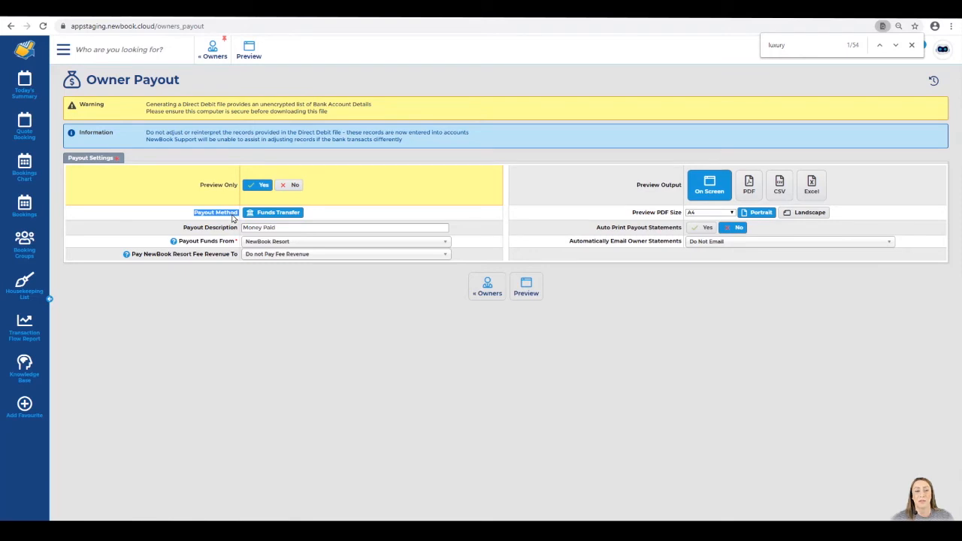
left_click(307, 214)
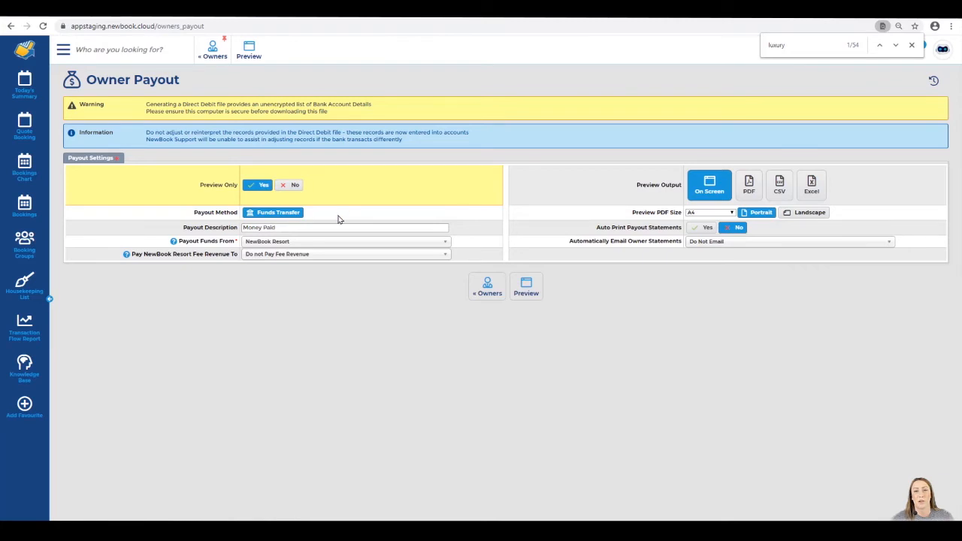
left_click_drag(184, 230, 242, 232)
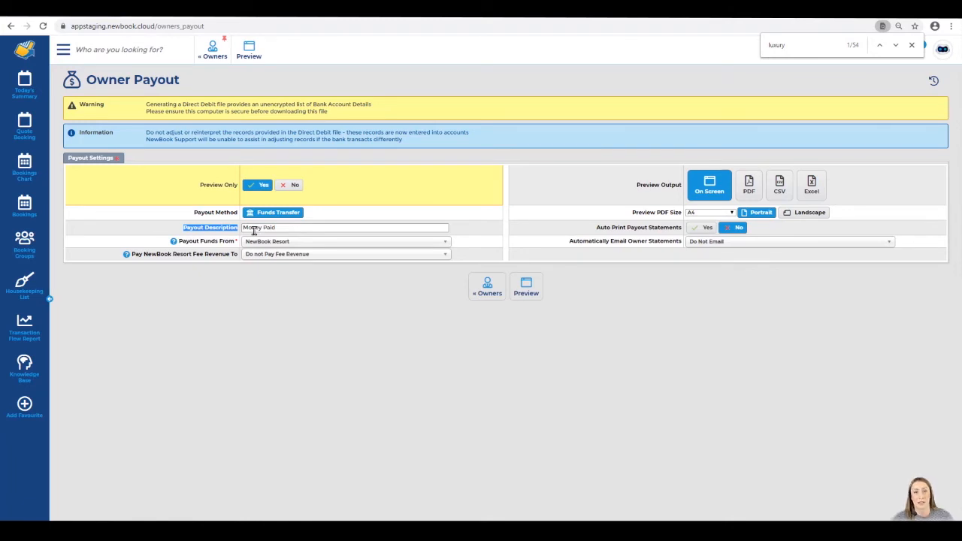
left_click(322, 226)
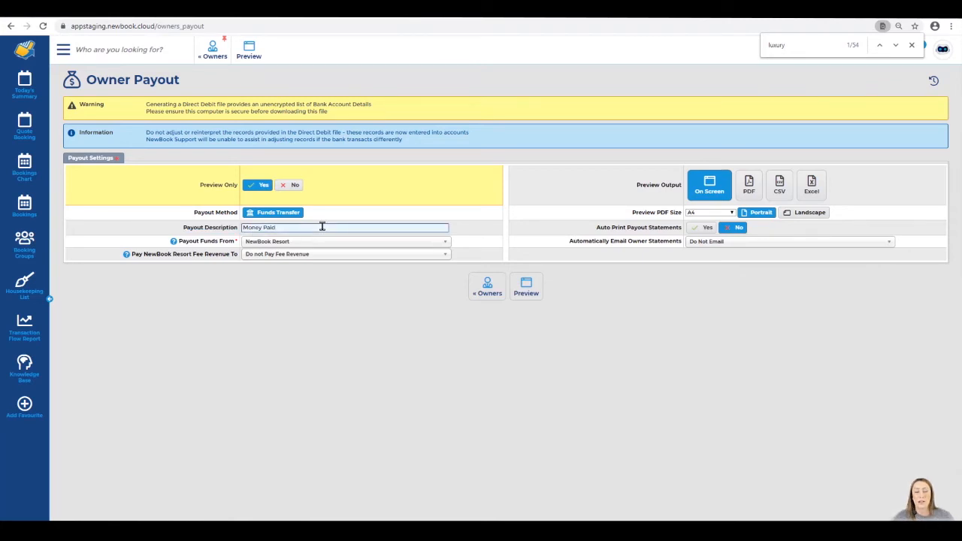
triple_click(320, 226)
left_click_drag(179, 243, 232, 244)
left_click(233, 244)
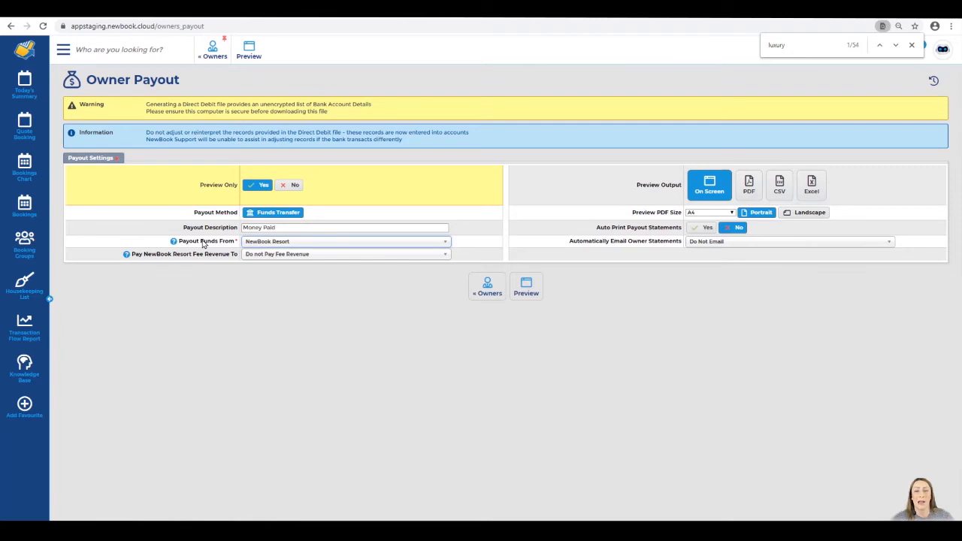
left_click(259, 244)
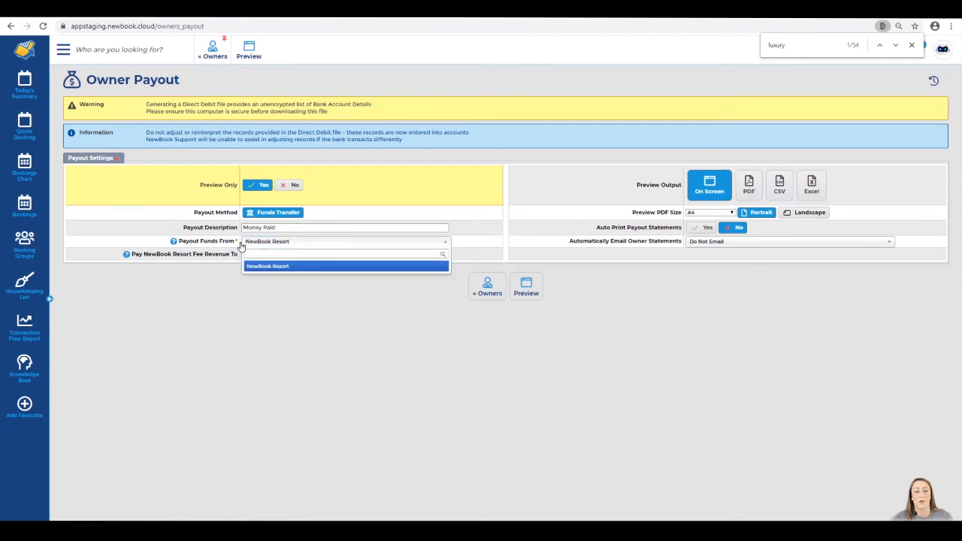
left_click(287, 287)
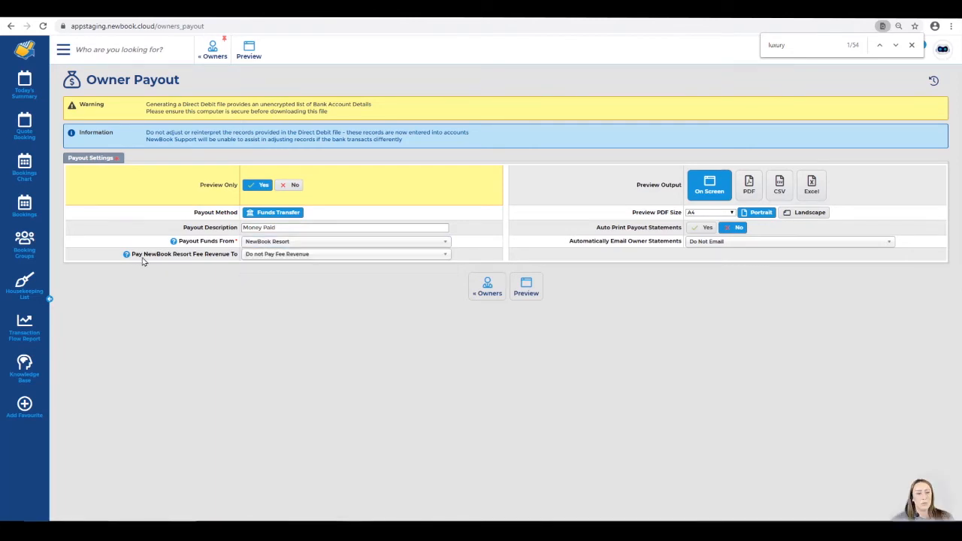
left_click_drag(134, 255, 231, 260)
left_click(232, 259)
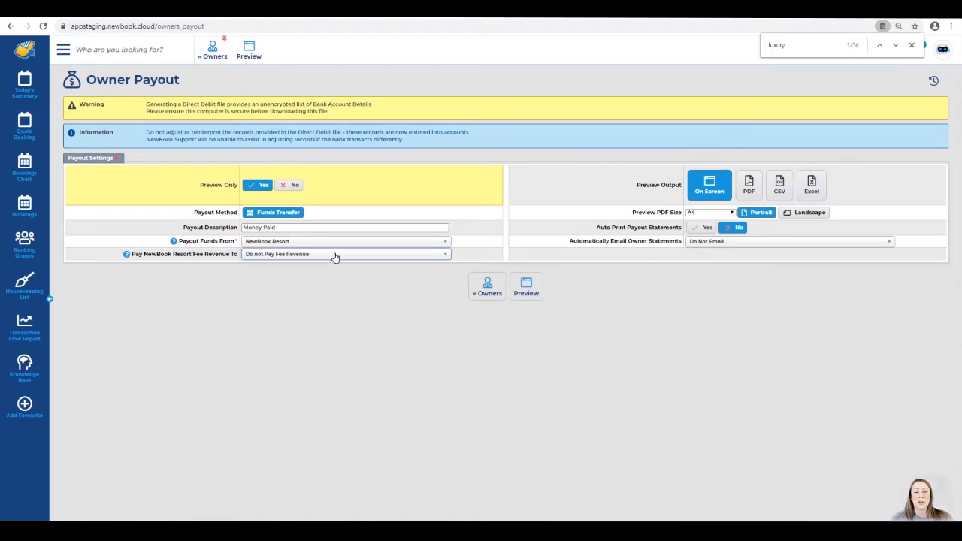
left_click(291, 256)
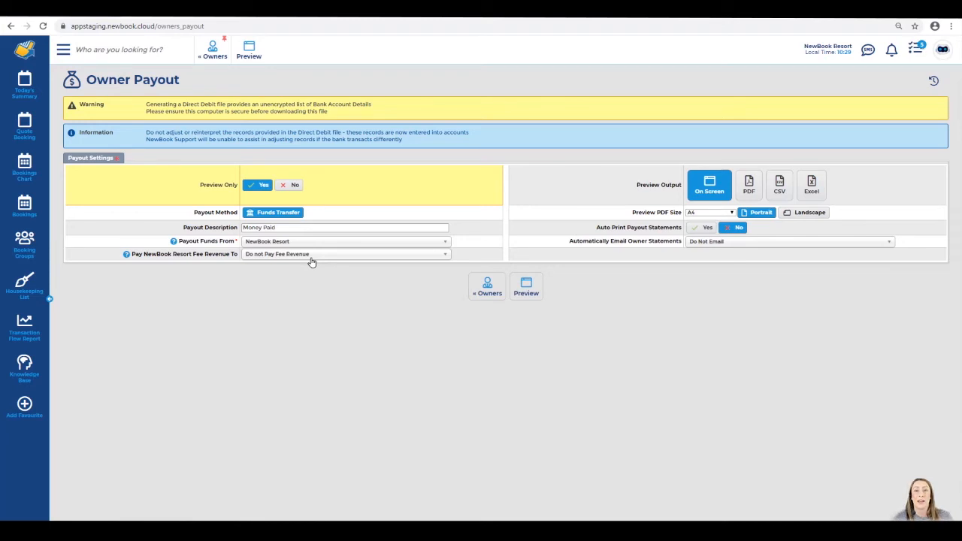
key("ctrl+f")
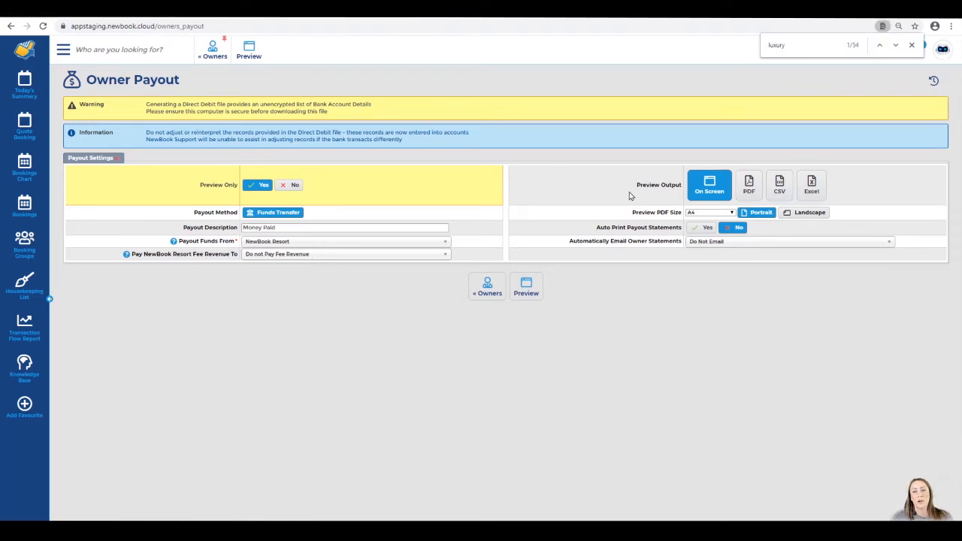
left_click_drag(636, 187, 675, 190)
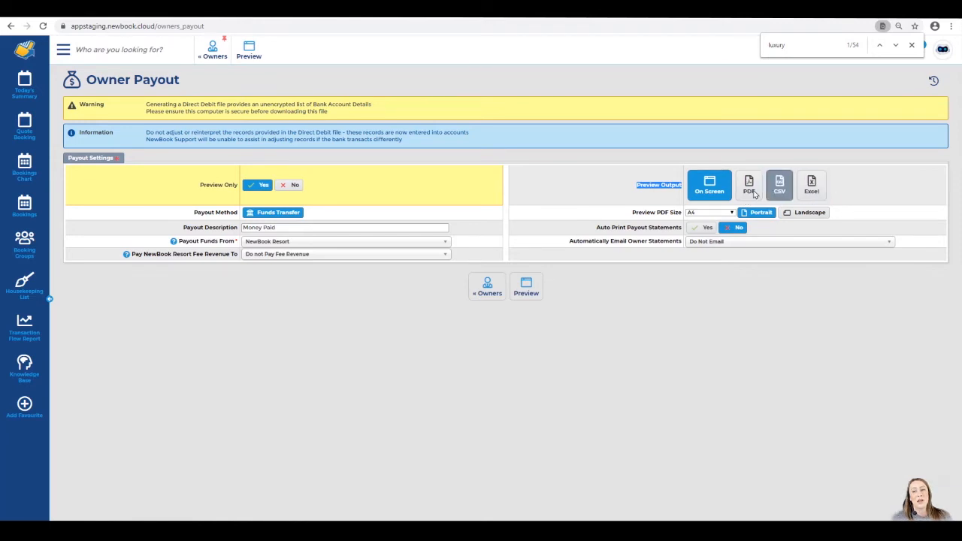
left_click(658, 192)
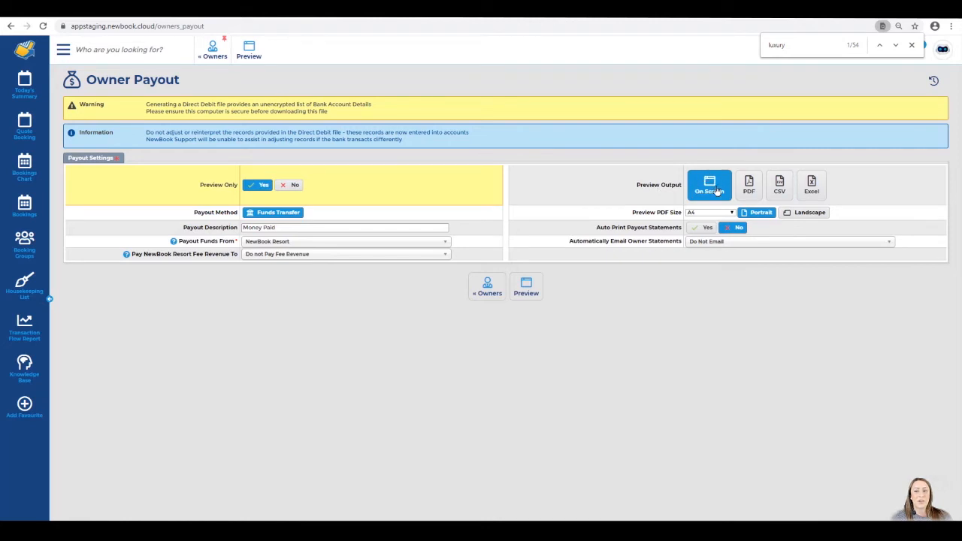
left_click_drag(583, 228, 682, 232)
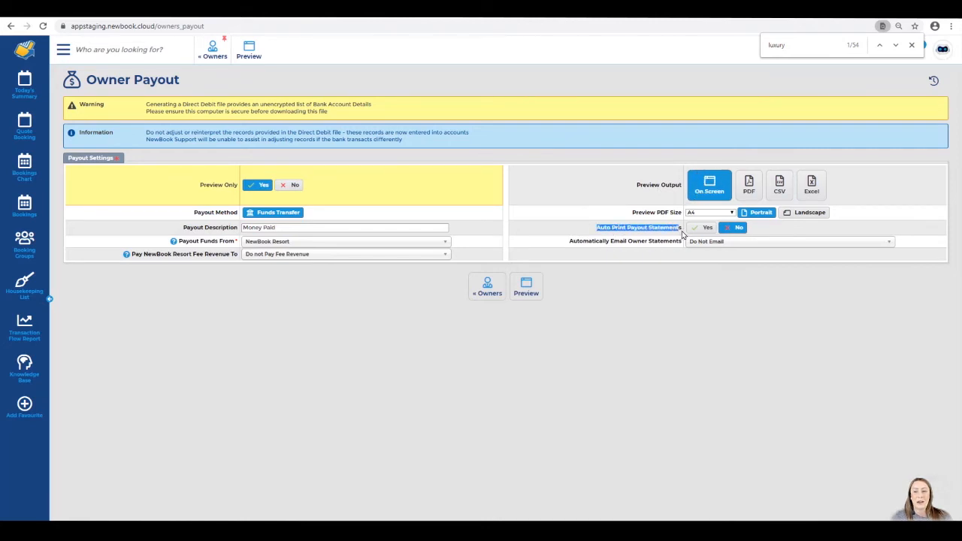
left_click_drag(567, 242, 680, 242)
left_click_drag(596, 228, 676, 230)
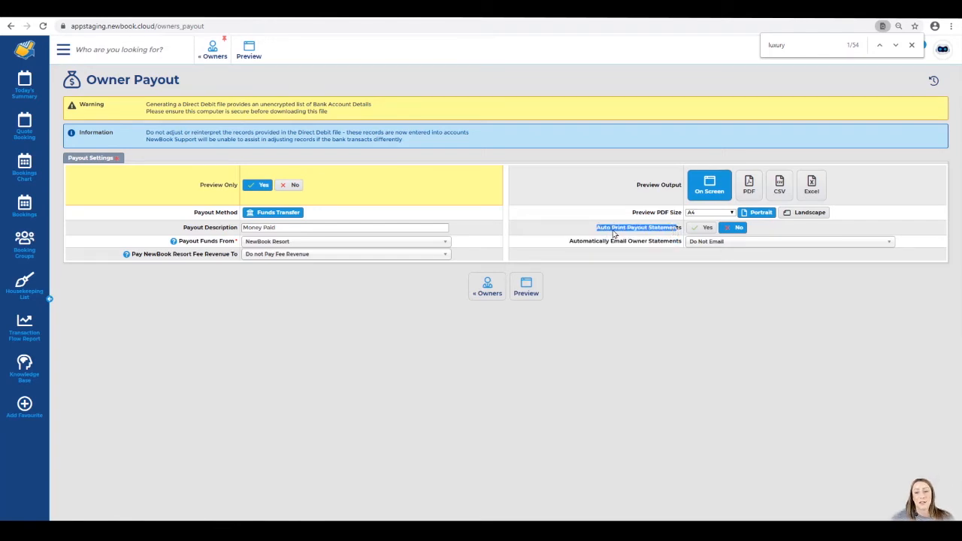
left_click_drag(579, 247, 679, 248)
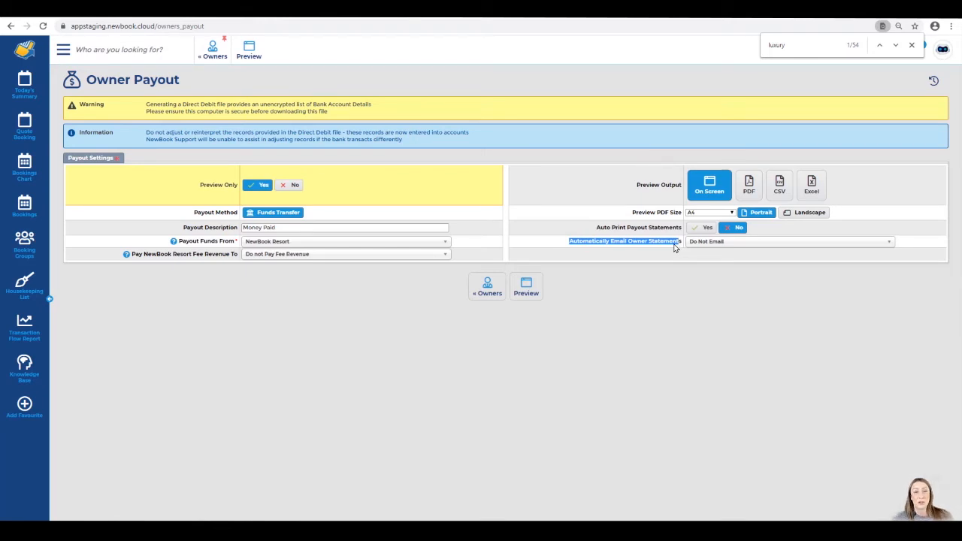
left_click(665, 269)
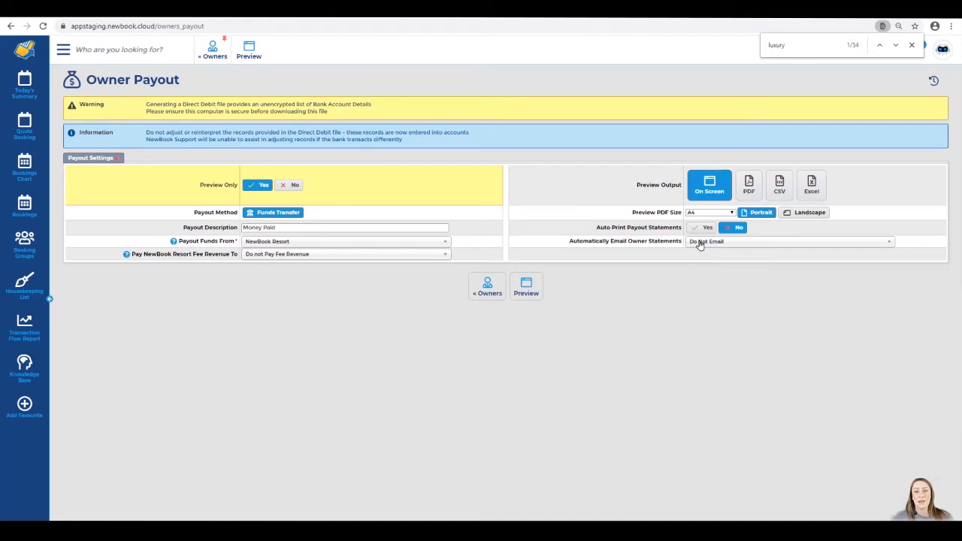
Generate the owner payout preview and list the 157 bookings not yet allocated to owners
left_click(526, 288)
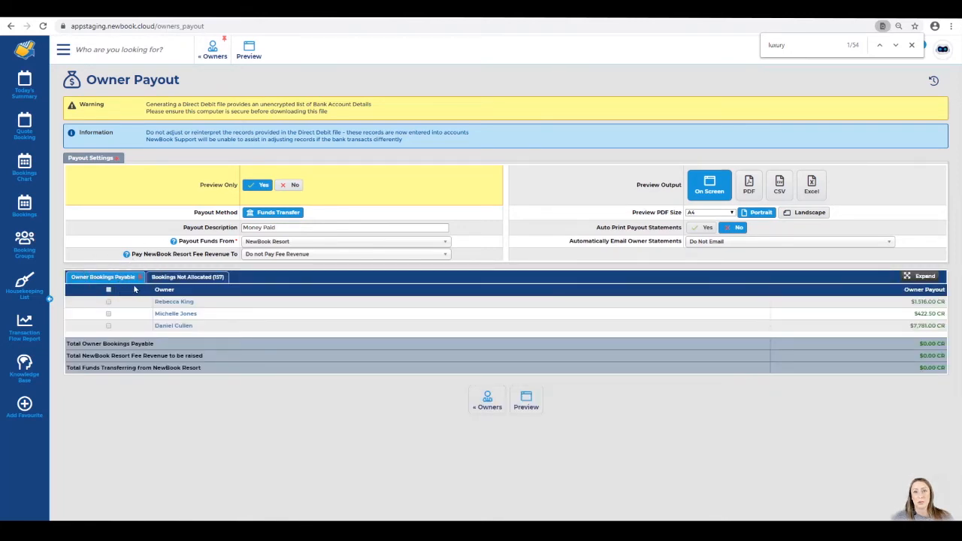
key("Escape")
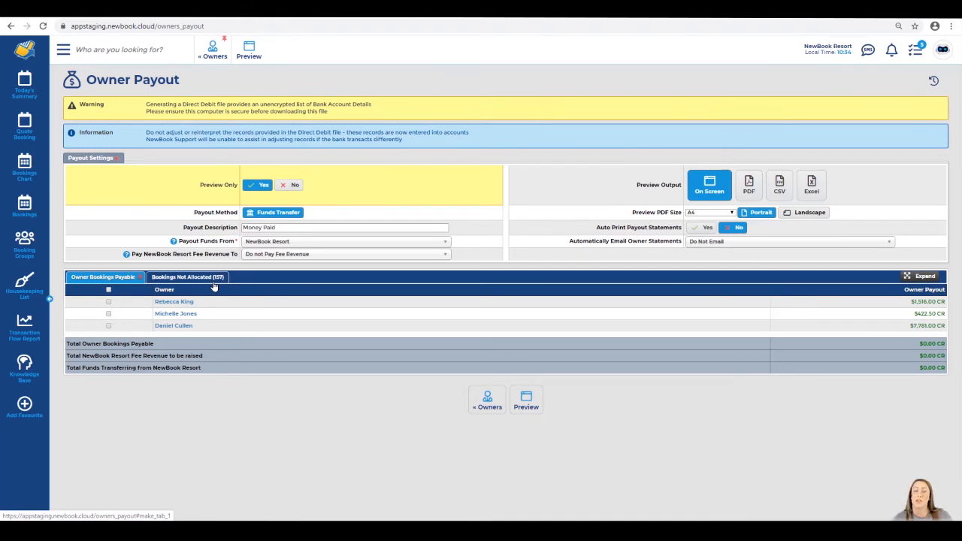
left_click(213, 284)
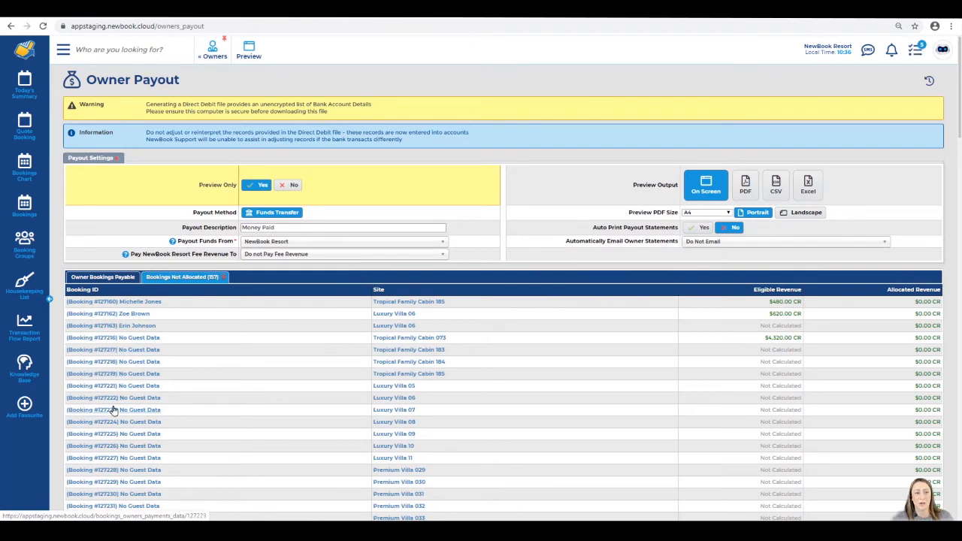
Open the Luxury Villa 06 booking's owner payment data and confirm it meets requirements and is balanced
left_click(136, 326)
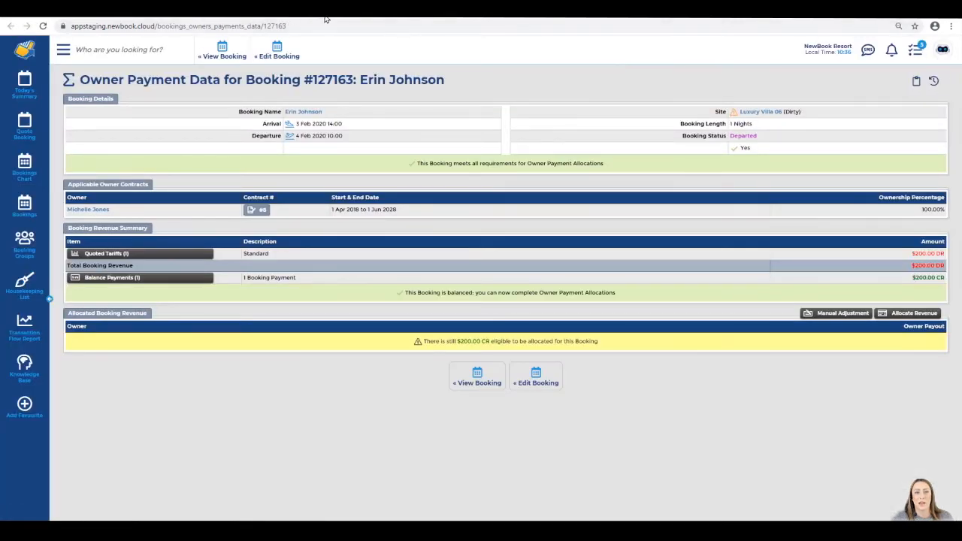
left_click_drag(104, 85, 479, 86)
left_click_drag(396, 177, 623, 166)
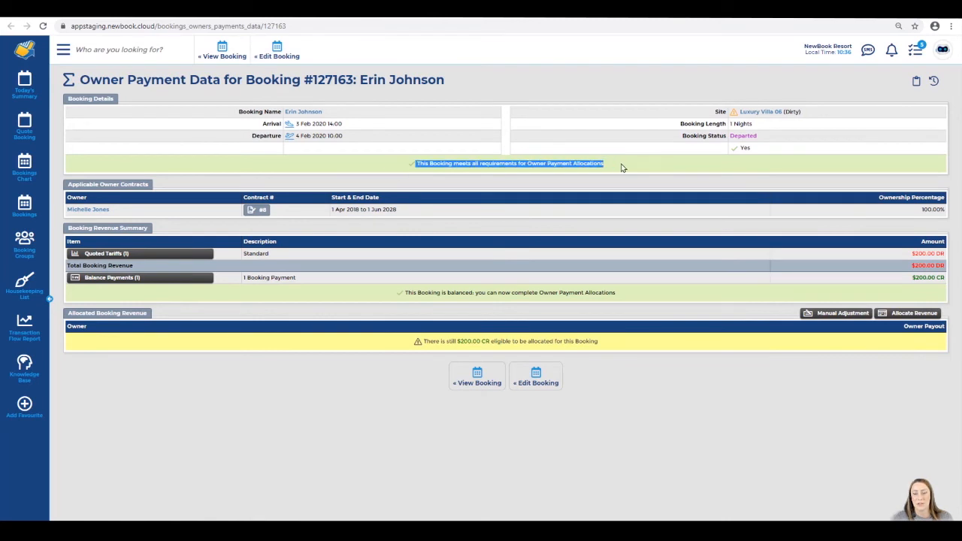
left_click(609, 167)
left_click_drag(398, 293, 624, 298)
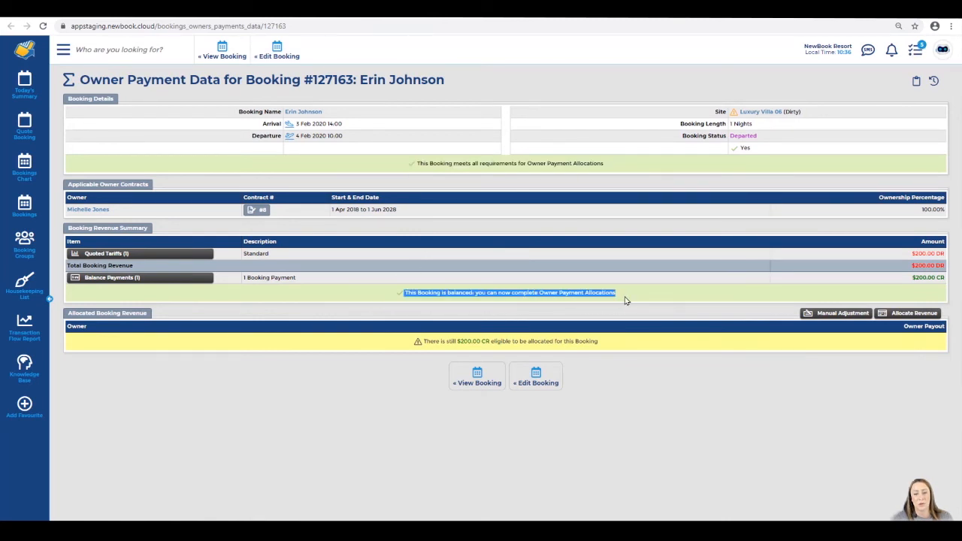
left_click(636, 299)
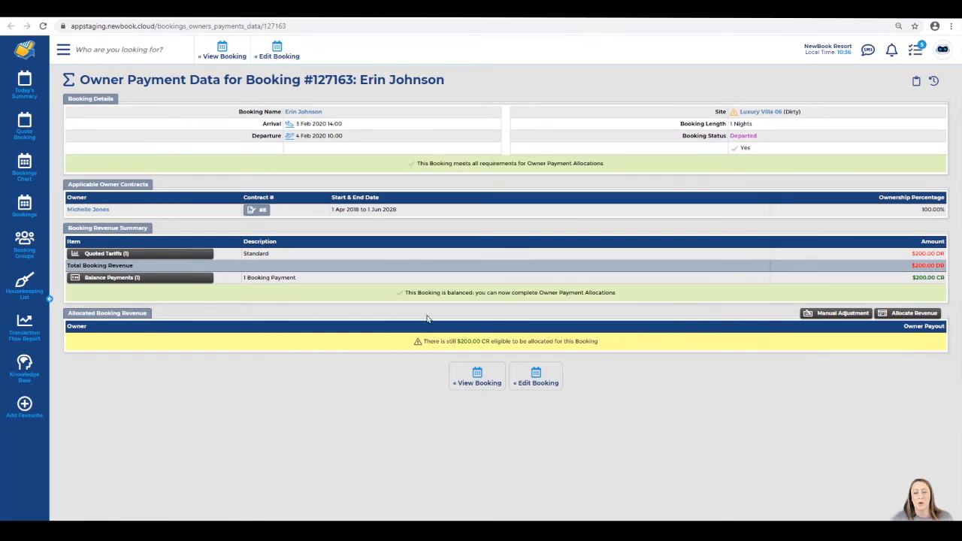
Allocate the booking's $200.00 revenue: $130.00 to the owner and $70.00 to NewBook Resort
left_click_drag(421, 342, 627, 348)
left_click(627, 349)
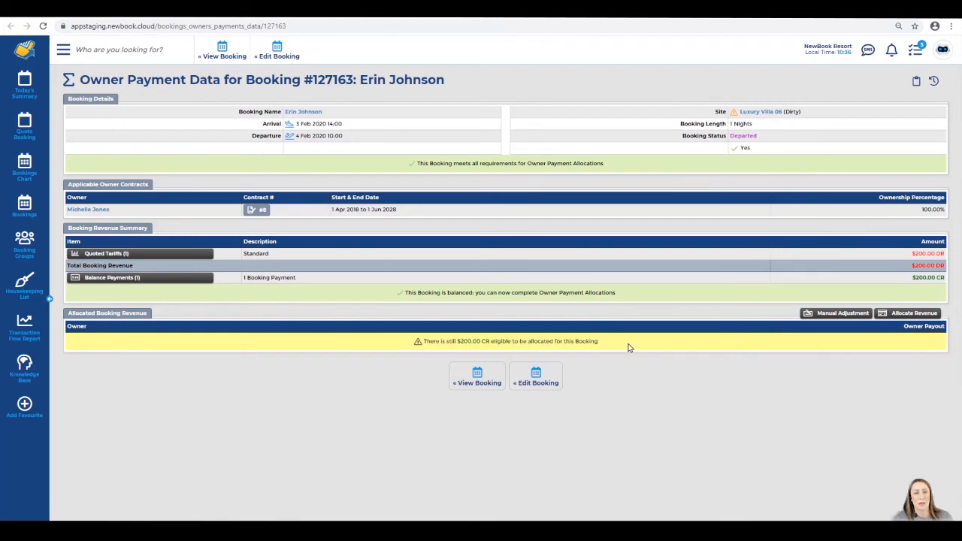
left_click(913, 313)
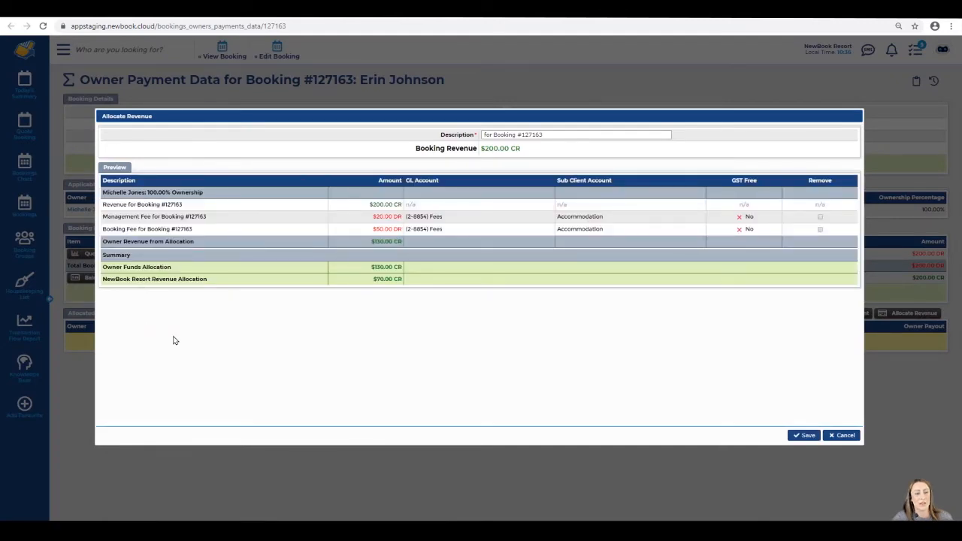
left_click(788, 437)
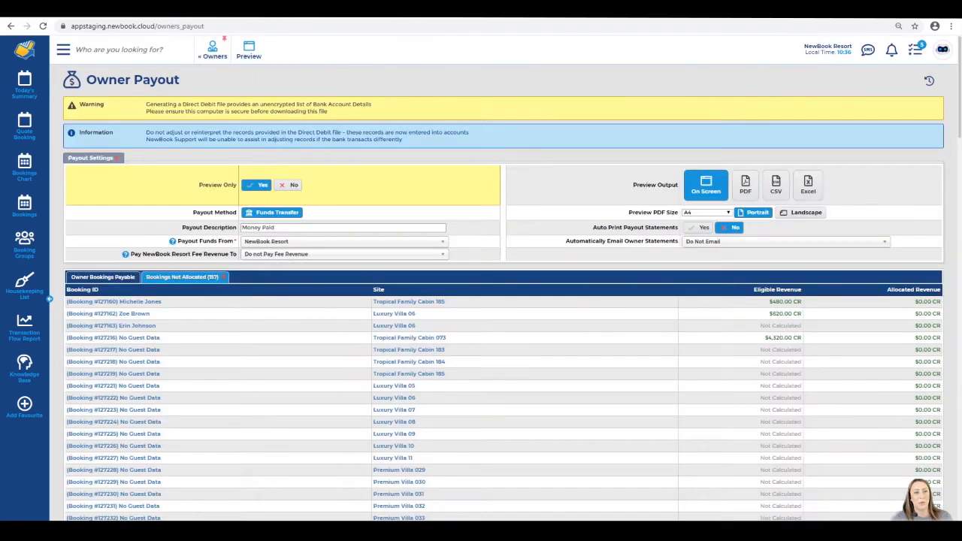
Refresh the payout preview, check the 156 unallocated bookings, and include all three owners
left_click(253, 54)
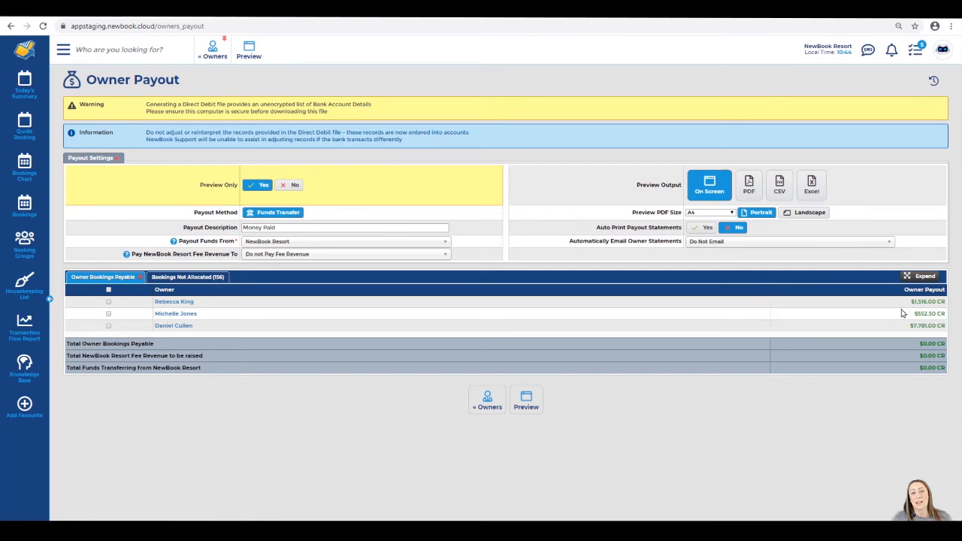
left_click(184, 277)
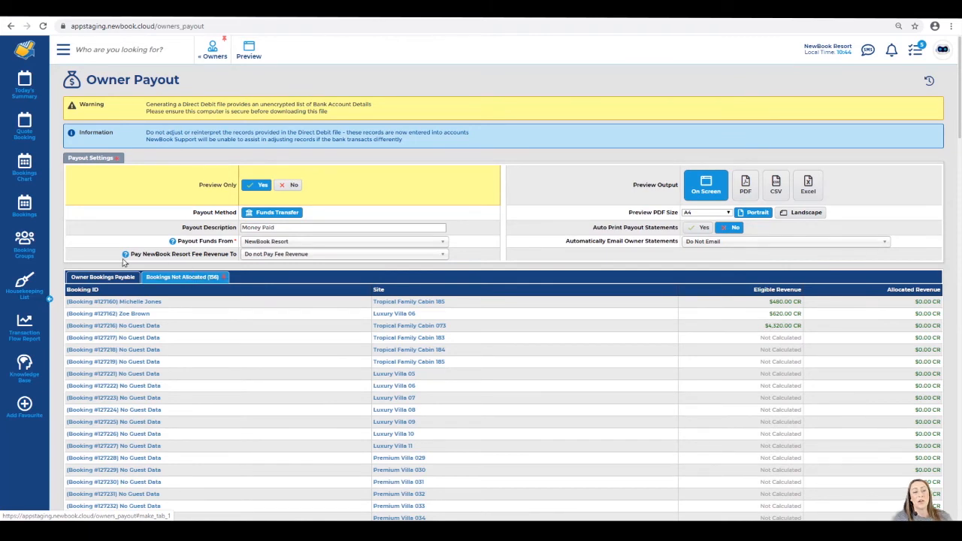
left_click(110, 278)
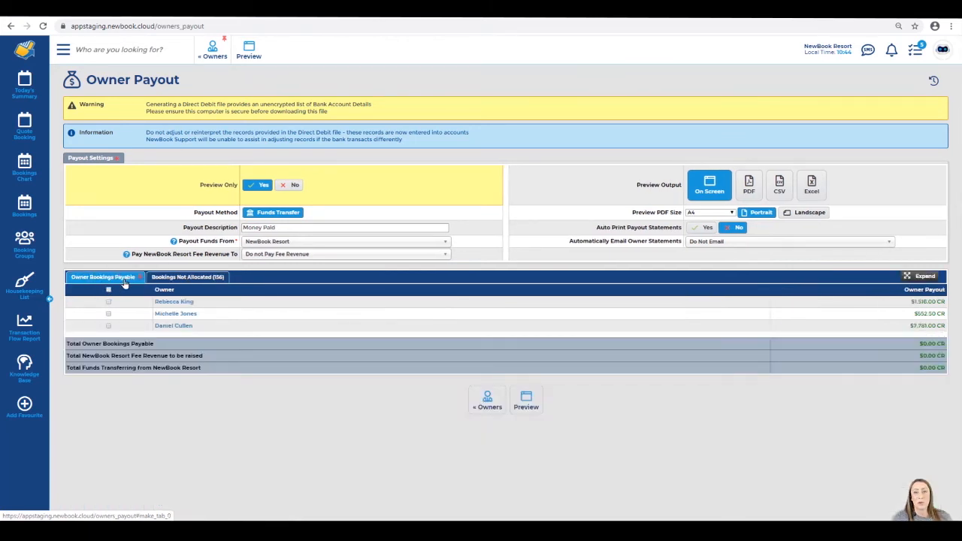
left_click(108, 289)
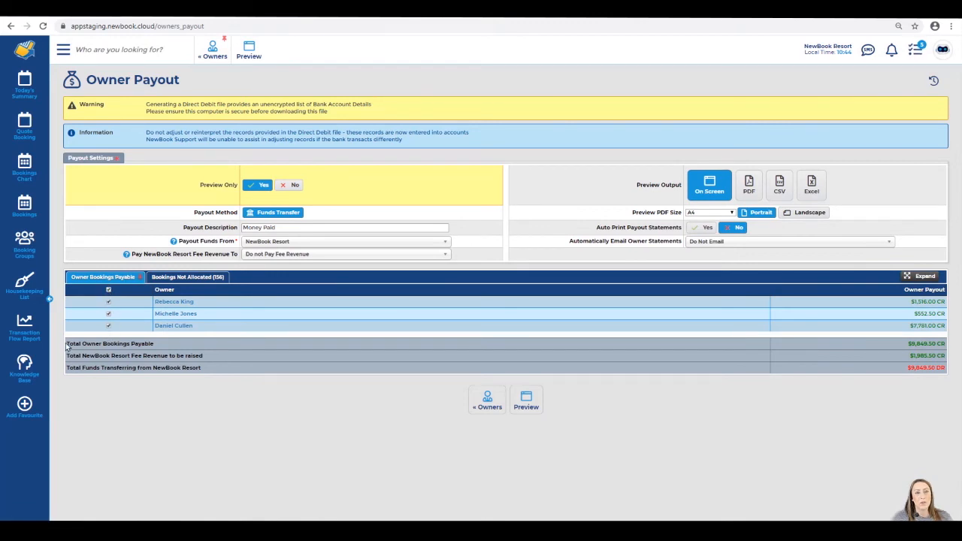
Review the payout totals ($9,849.50 payable) and expand the table into per-booking revenue and fee lines
left_click_drag(66, 345, 202, 360)
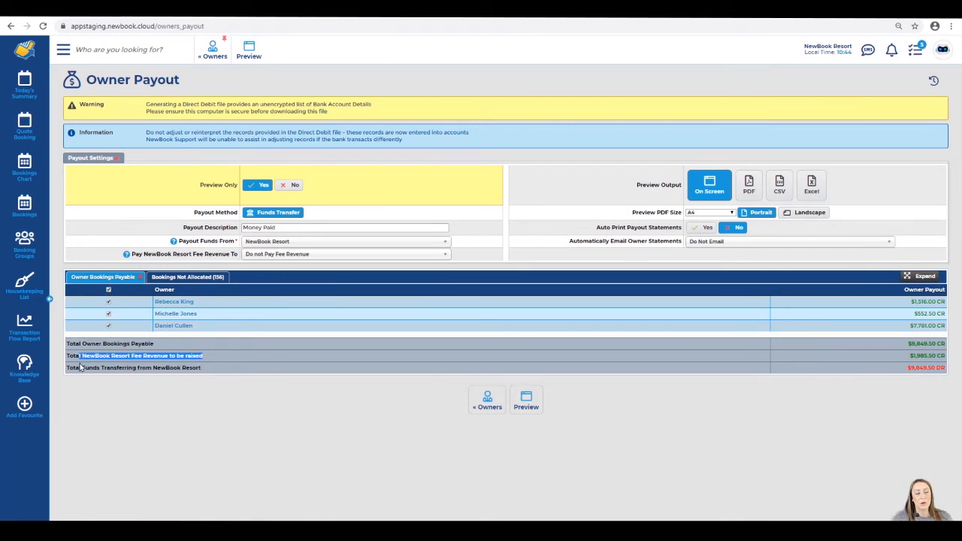
left_click_drag(75, 368, 215, 371)
left_click_drag(904, 345, 941, 358)
left_click(906, 357)
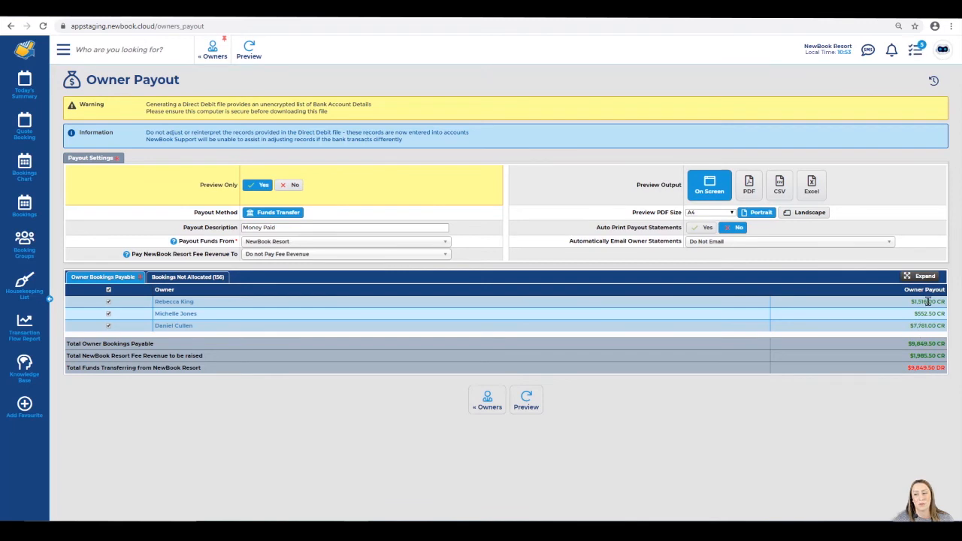
left_click(923, 276)
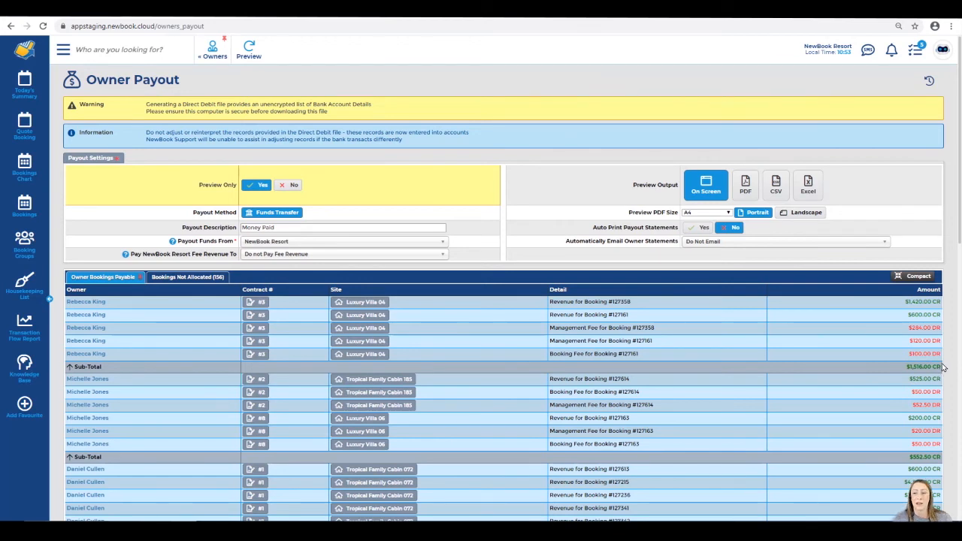
Collapse the table to per-owner totals, set Preview Only to No, and run the Payout
left_click(904, 283)
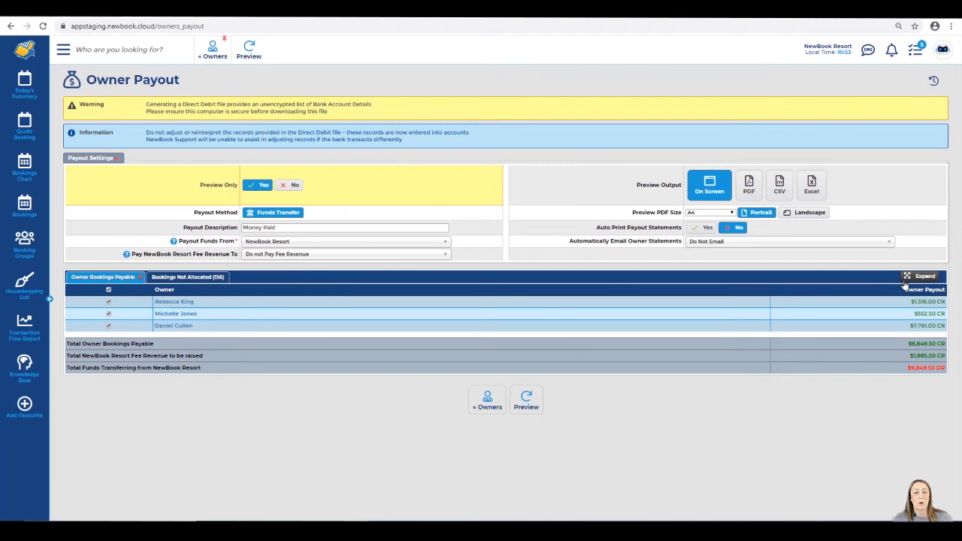
left_click_drag(193, 187, 239, 188)
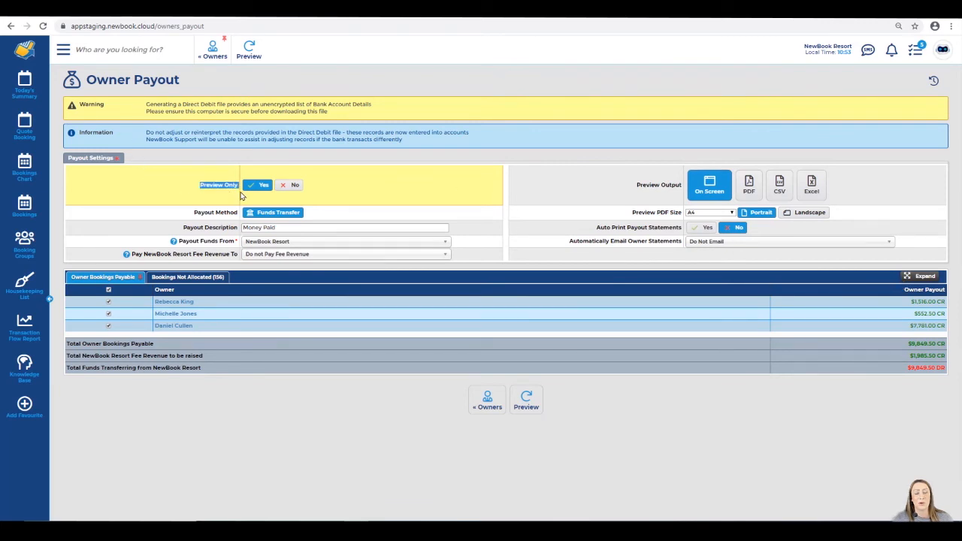
left_click(285, 186)
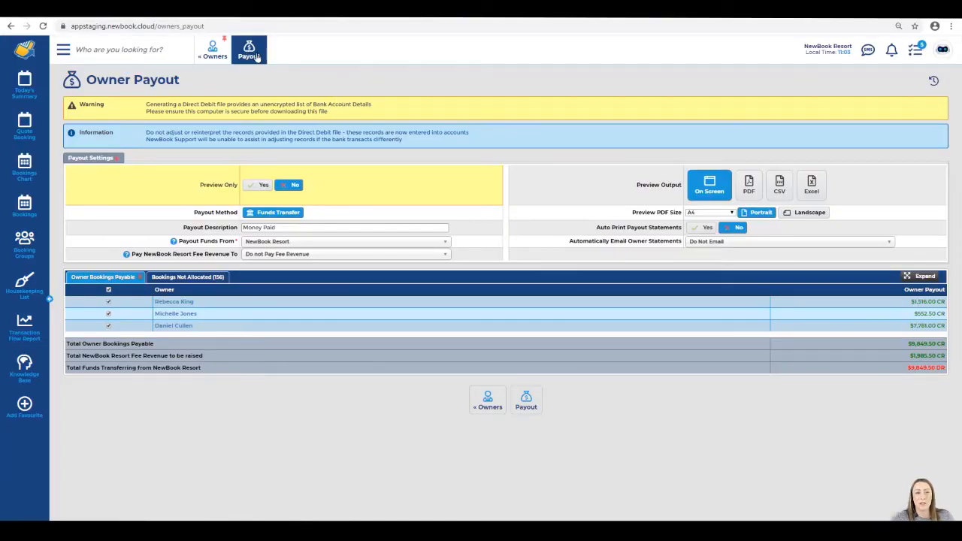
left_click(249, 55)
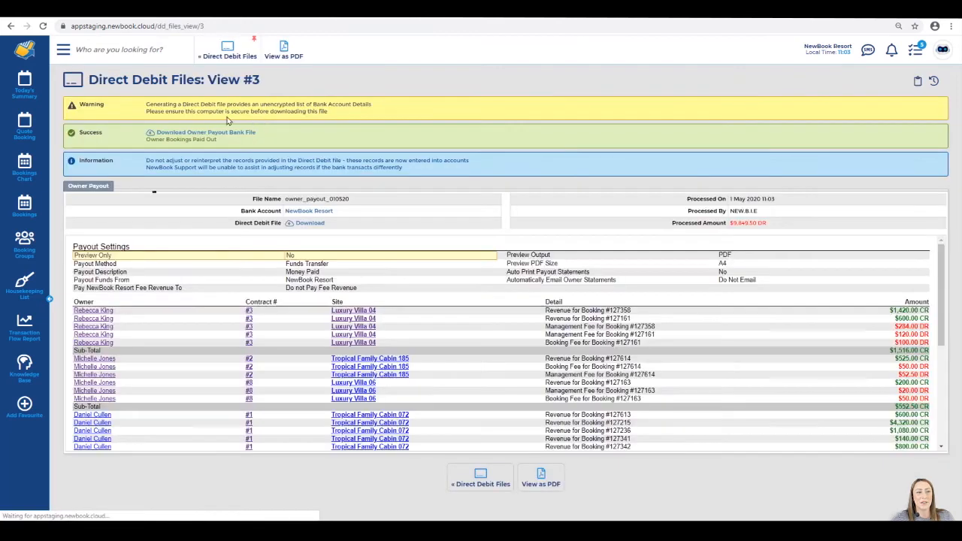
Review Direct Debit File #3 created for the $9,849.50 owner payout
left_click_drag(88, 79, 299, 90)
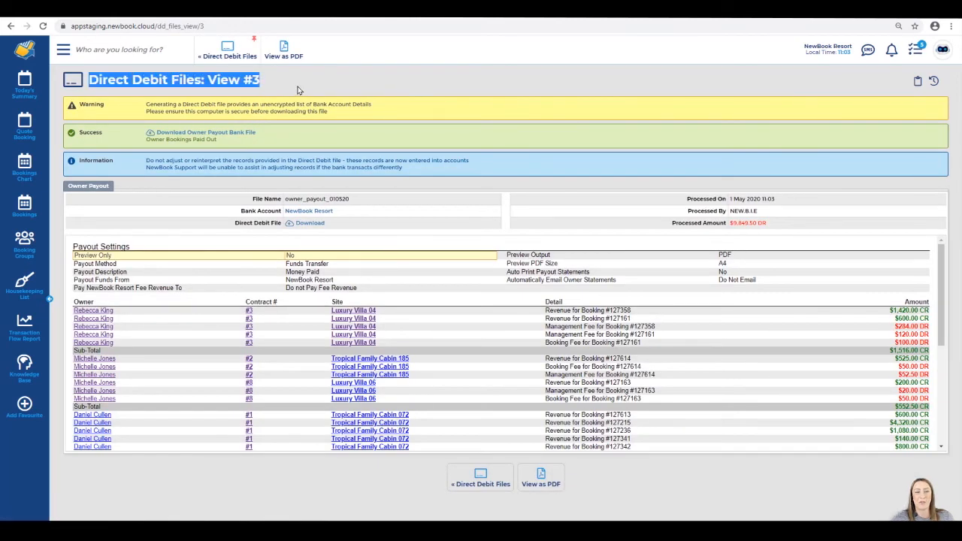
left_click(298, 91)
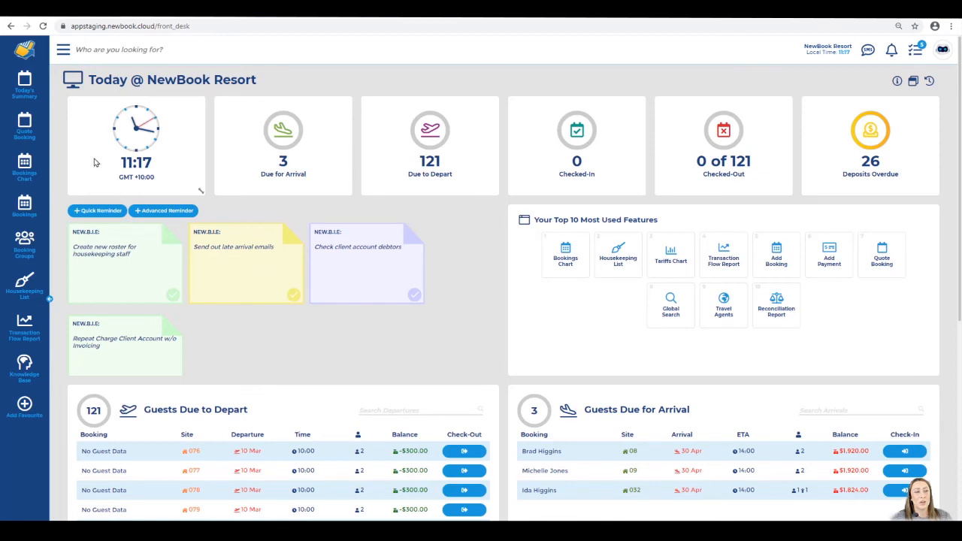
Search the menu for 'dire' to open Direct Debit Files and check the payout's processed-on date
left_click(64, 50)
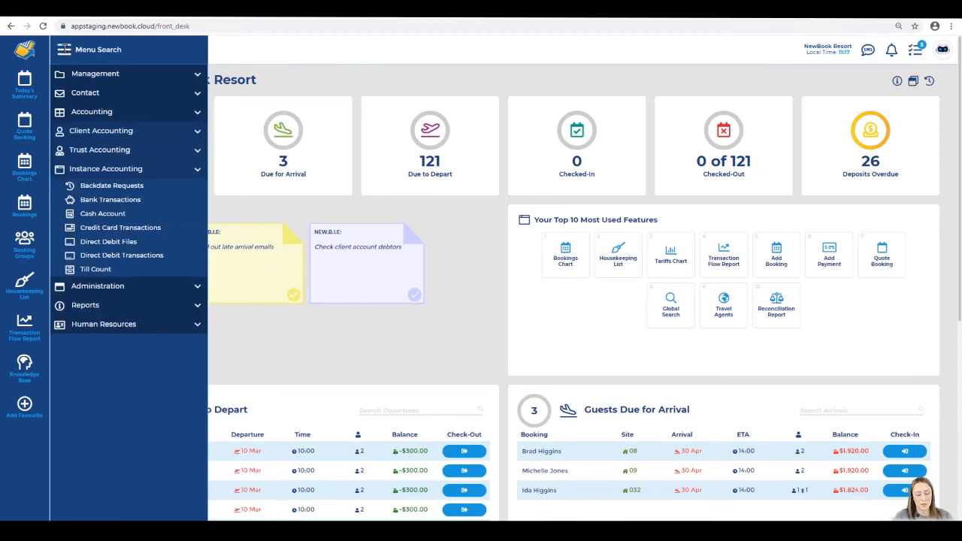
type("direct")
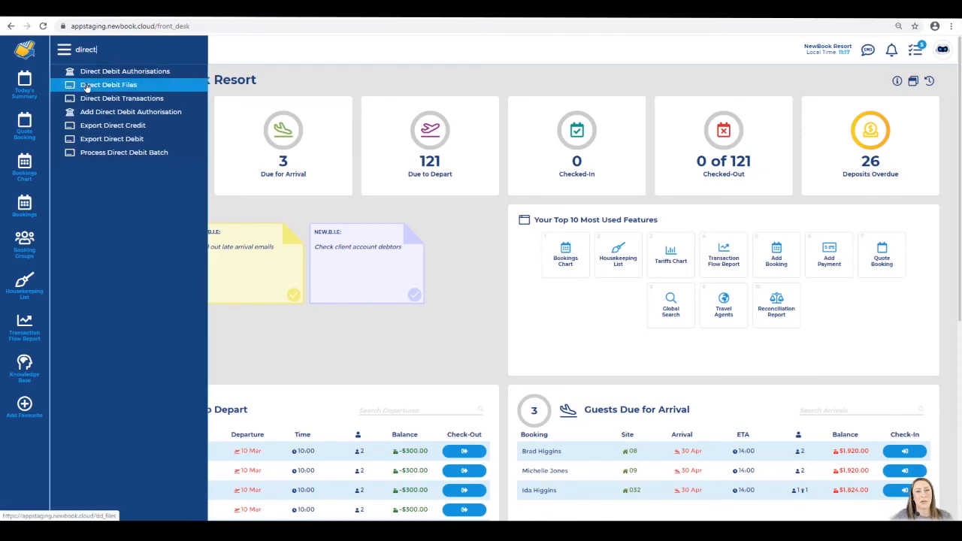
left_click(87, 86)
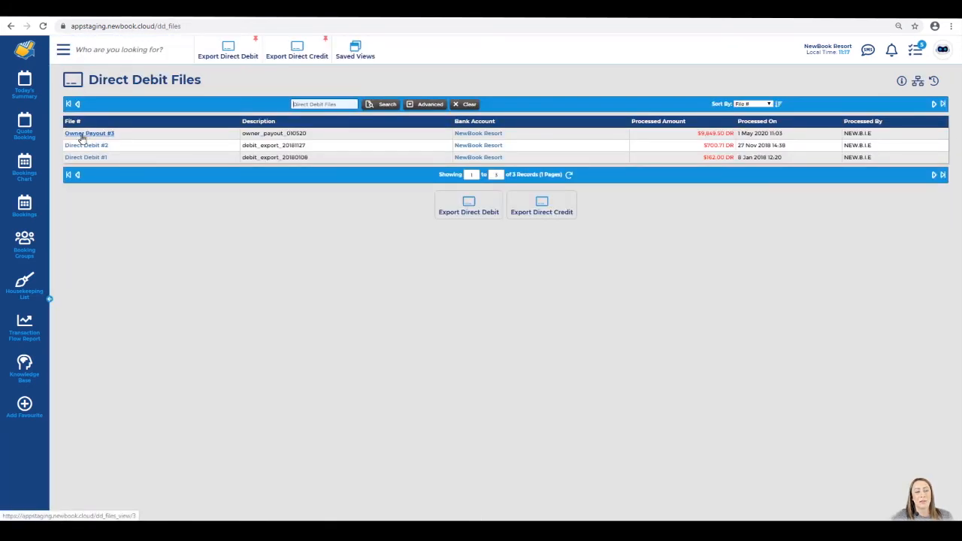
left_click_drag(739, 133, 789, 136)
left_click(754, 135)
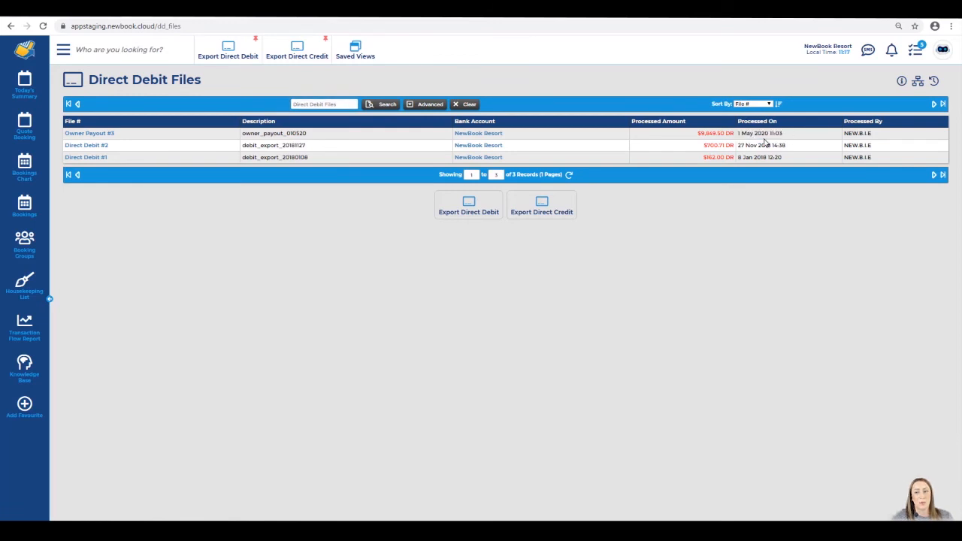
Open the Owner Payout #3 file and locate its owner payout bank file download
left_click(91, 134)
left_click_drag(233, 196, 285, 202)
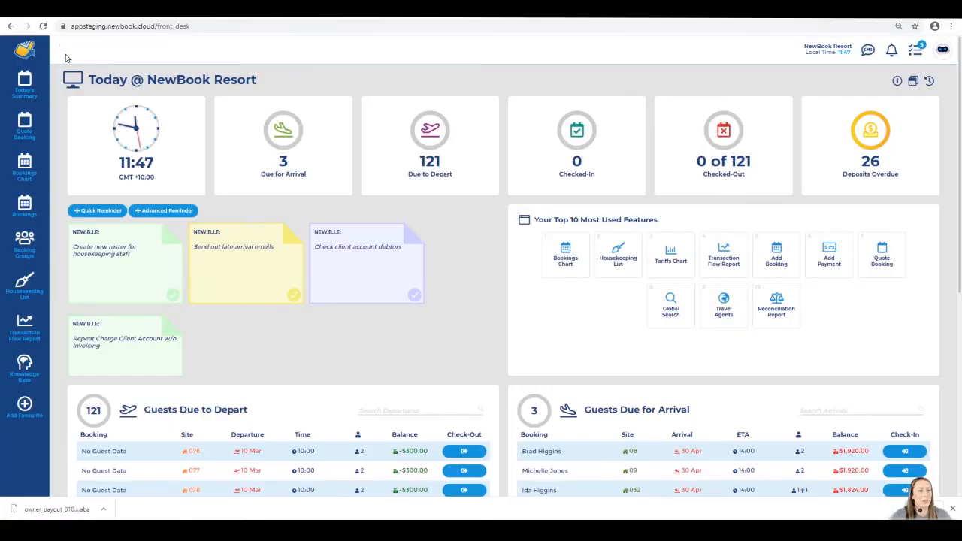
left_click(66, 55)
Search 'owner' to reach the Owners list and open the first owner's $0.00 CR client account
type("owner")
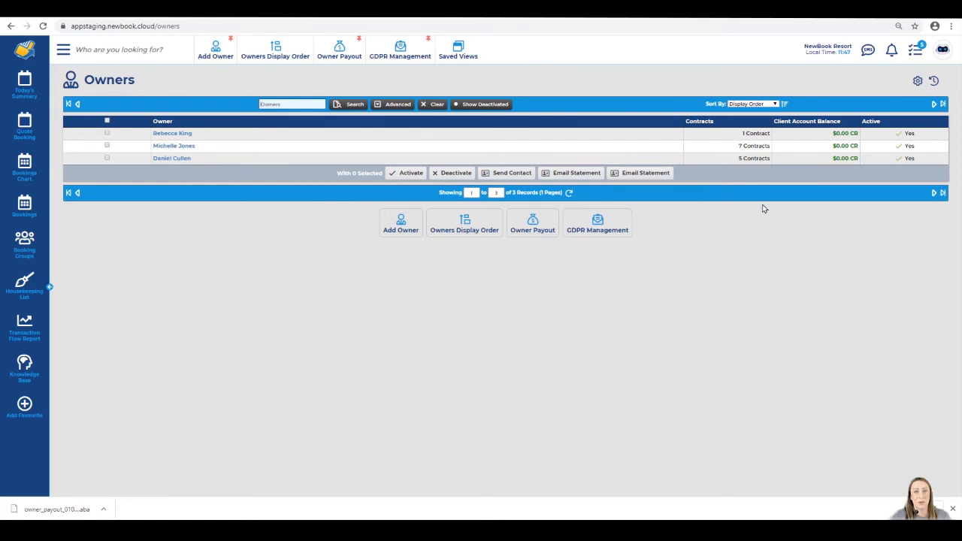
left_click_drag(769, 126, 842, 125)
left_click(842, 124)
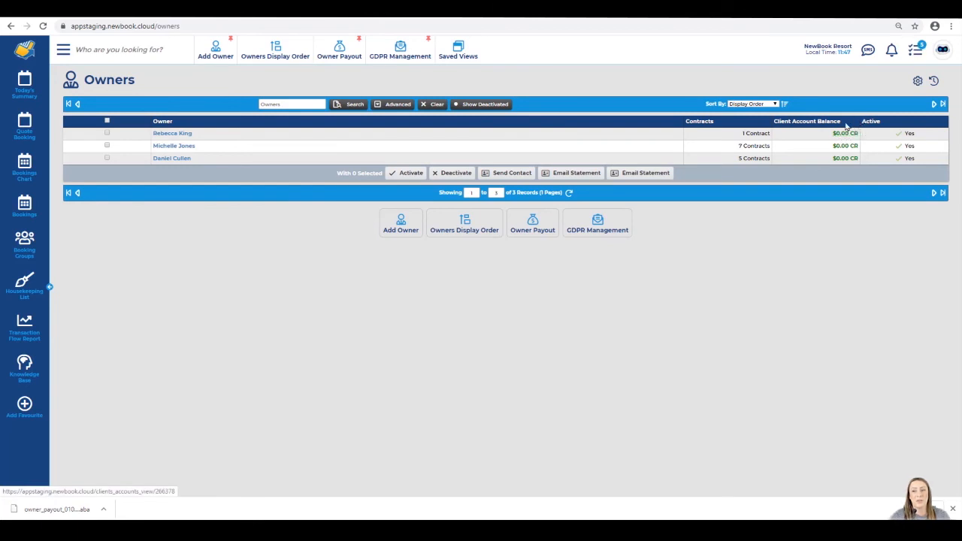
left_click(848, 134)
left_click_drag(81, 80, 290, 90)
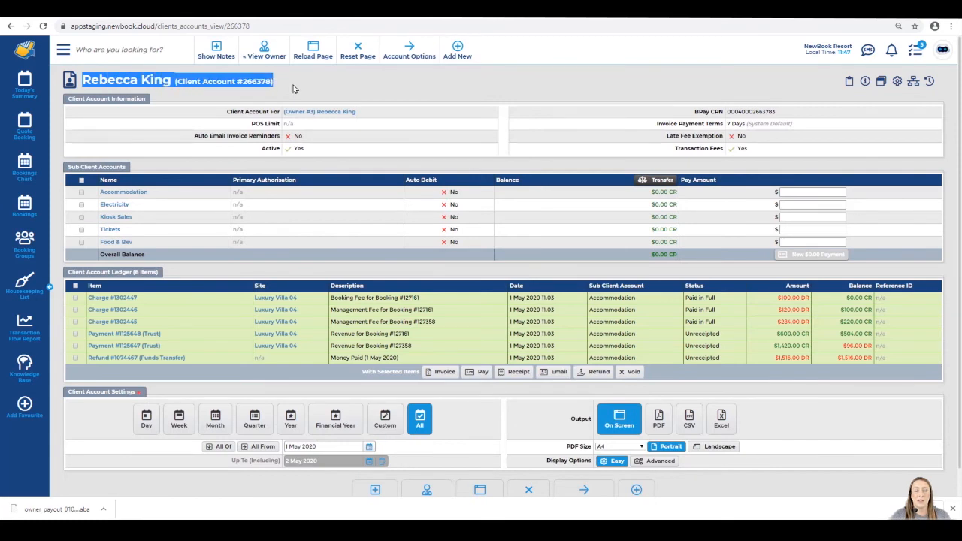
Review the Client Account Ledger, including the Money Paid refund entry
left_click(294, 89)
left_click_drag(118, 276, 157, 275)
left_click(158, 279)
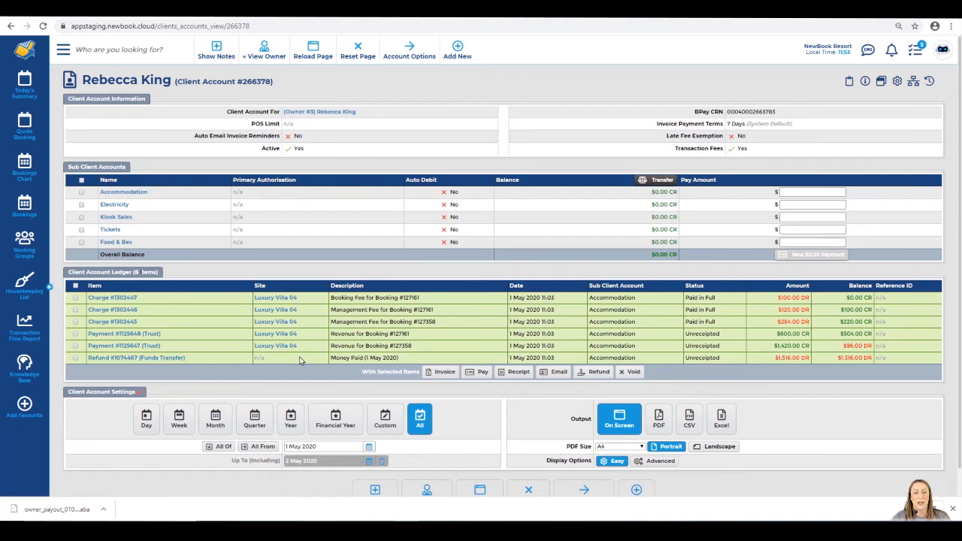
left_click_drag(331, 358, 406, 364)
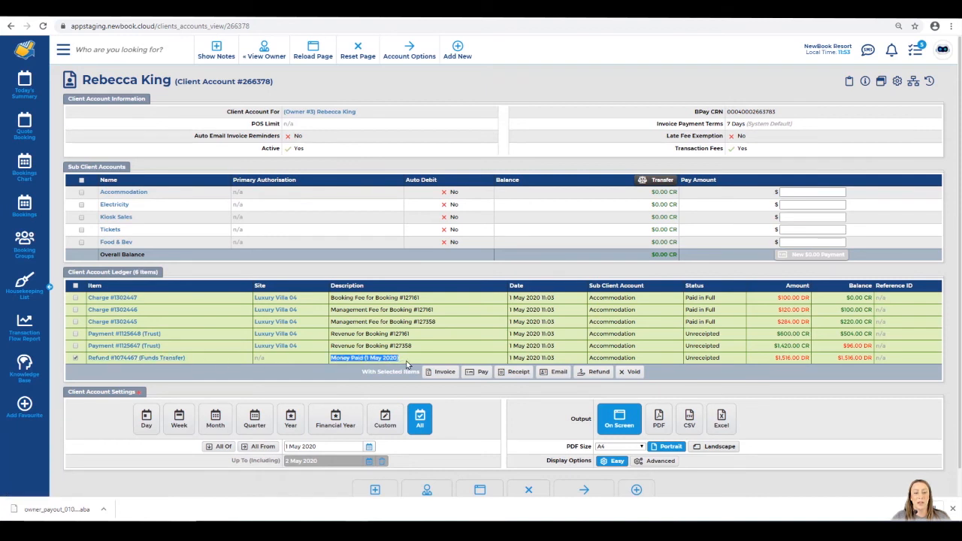
left_click(403, 362)
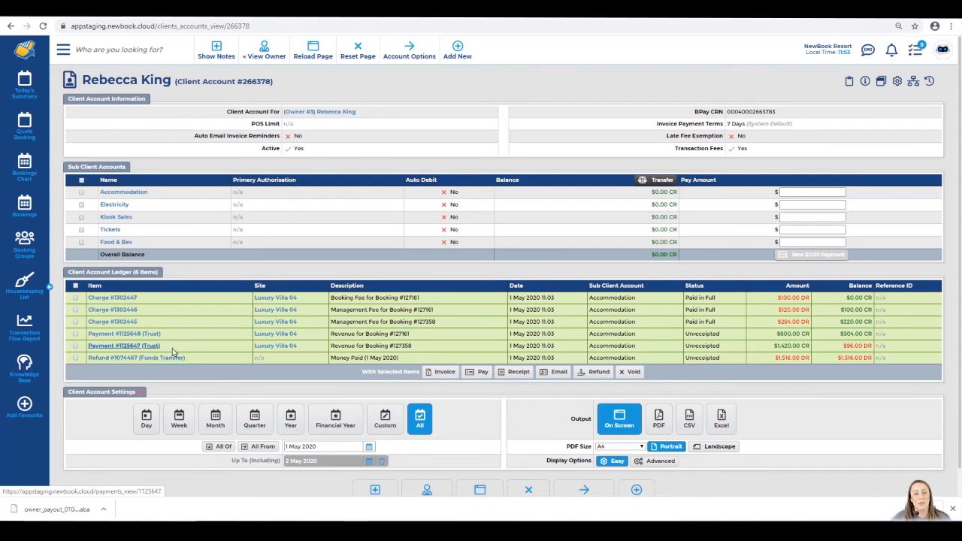
Review the revenue entries for bookings #127161 and #127358 and their fee charges
left_click_drag(330, 333, 410, 335)
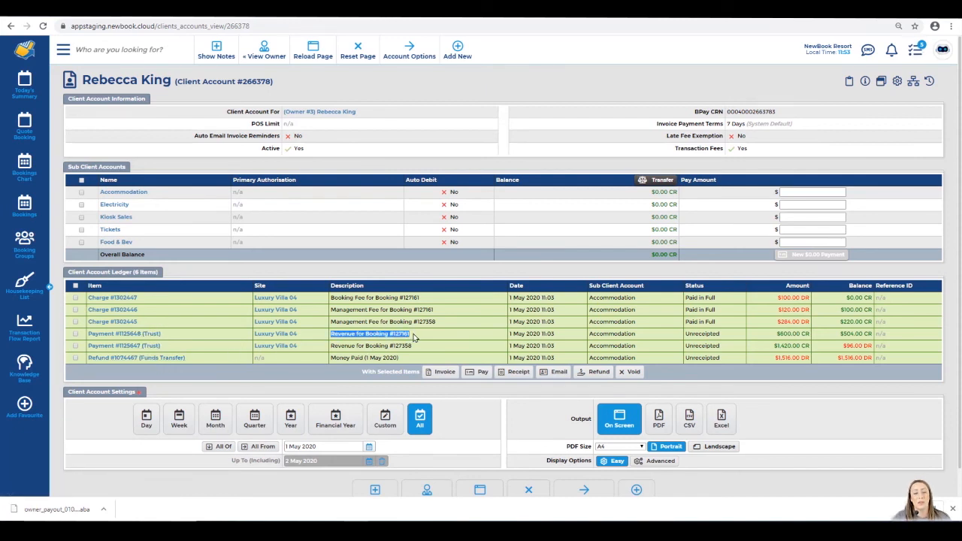
left_click_drag(331, 346, 418, 348)
left_click(419, 345)
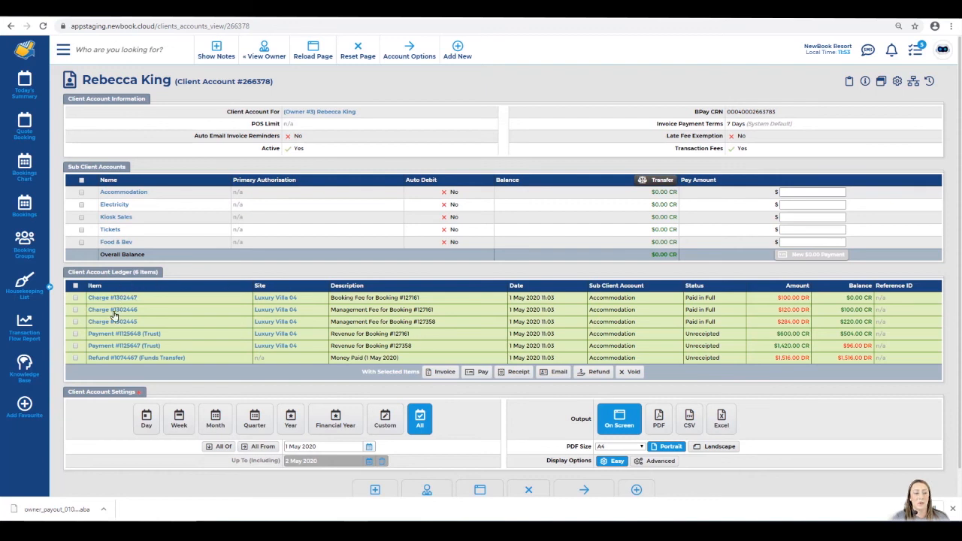
left_click_drag(344, 298, 432, 310)
left_click_drag(364, 322, 453, 326)
left_click(455, 321)
left_click(456, 309)
left_click(451, 299)
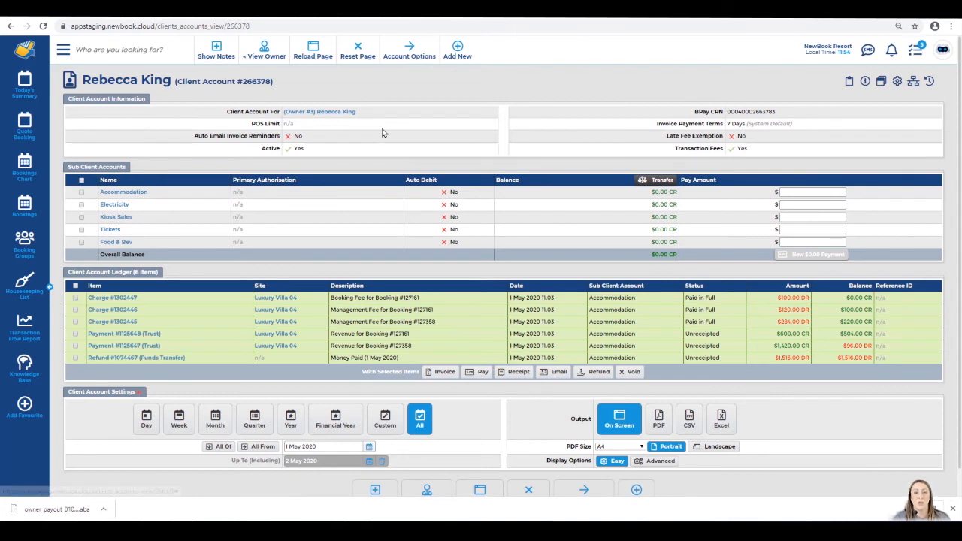
Print the owner's Client Account Statement to PDF from Account Options
mouse_move(403, 56)
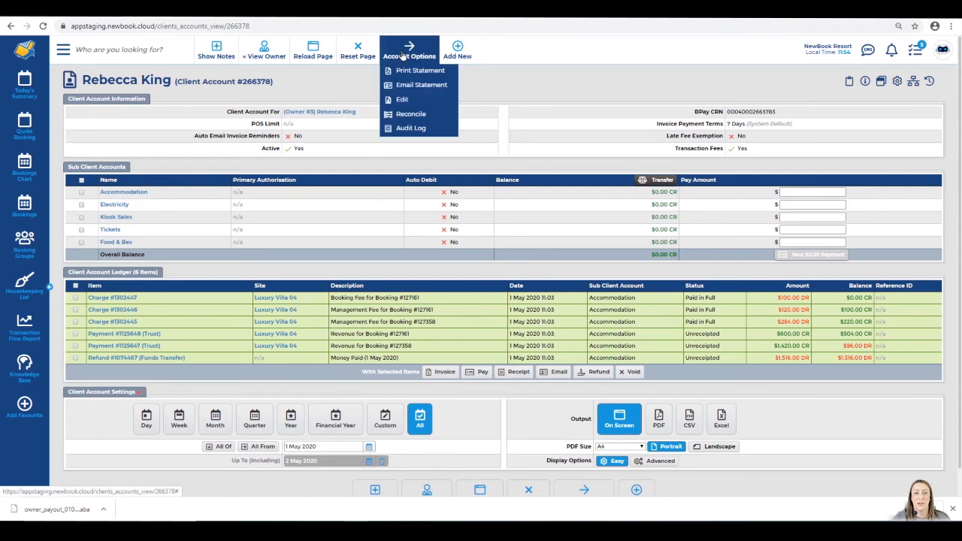
left_click(412, 69)
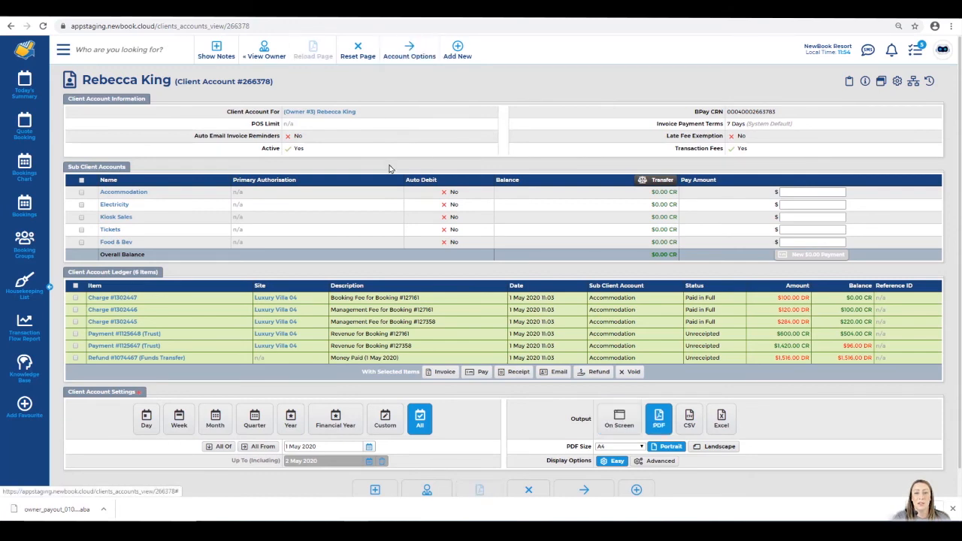
left_click_drag(89, 70, 298, 84)
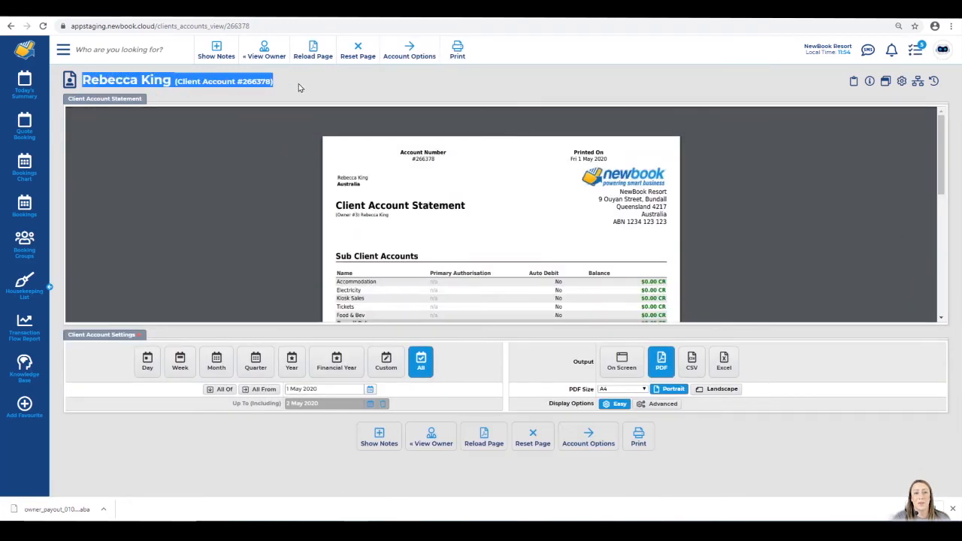
left_click(298, 83)
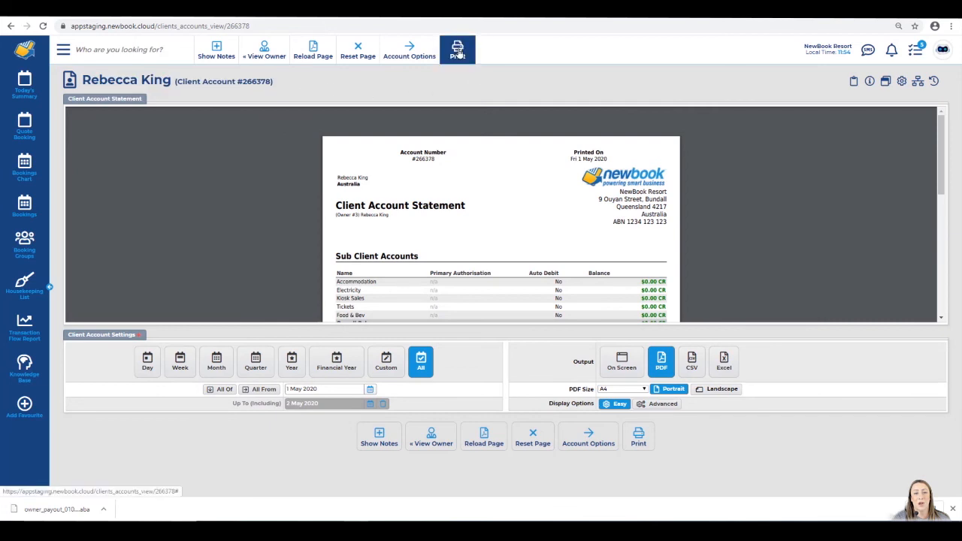
mouse_move(408, 55)
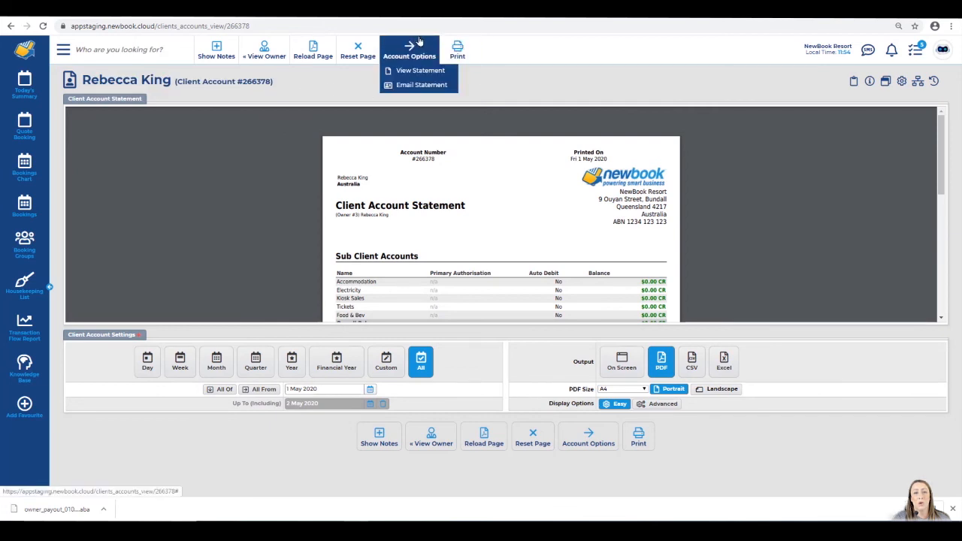
Prepare an email to the owner using the Statement Attached template and check the statement date range
left_click(404, 85)
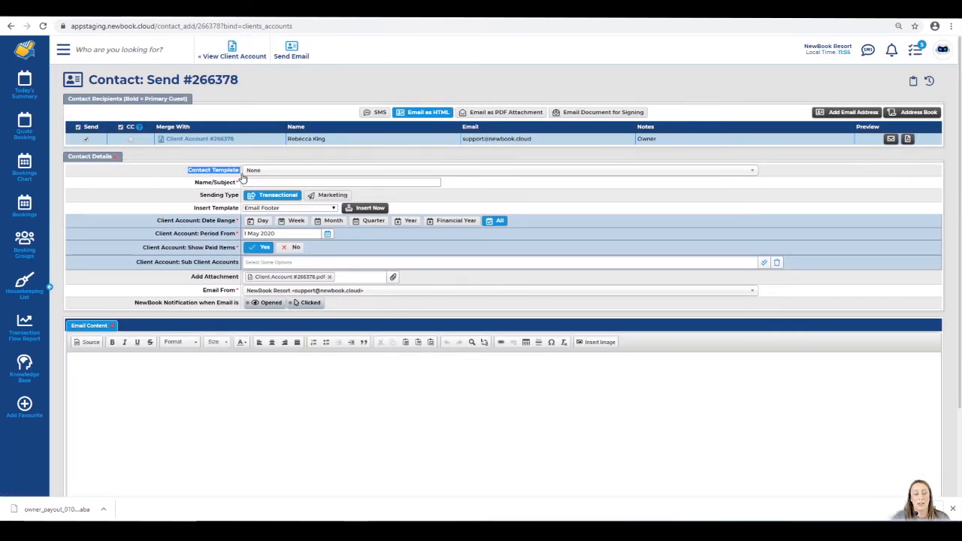
left_click(272, 171)
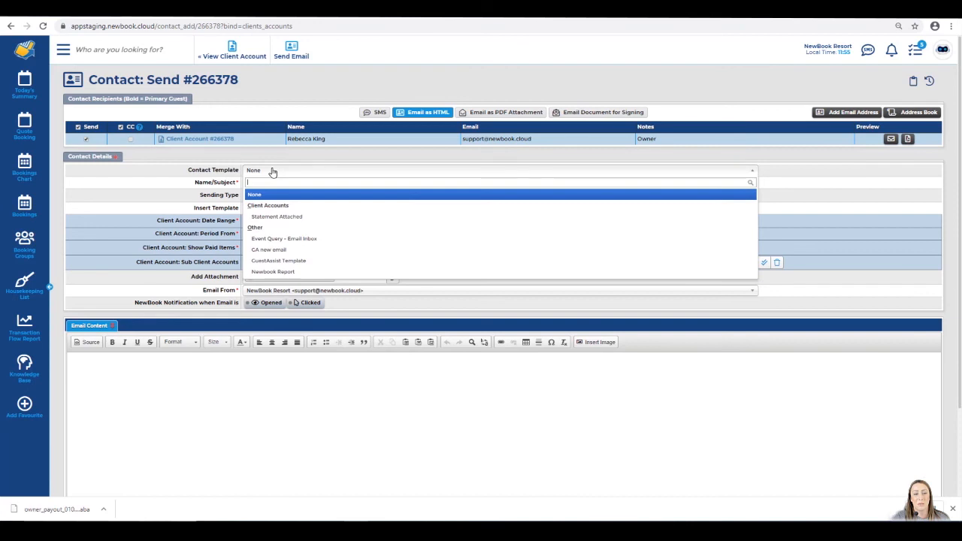
left_click(287, 216)
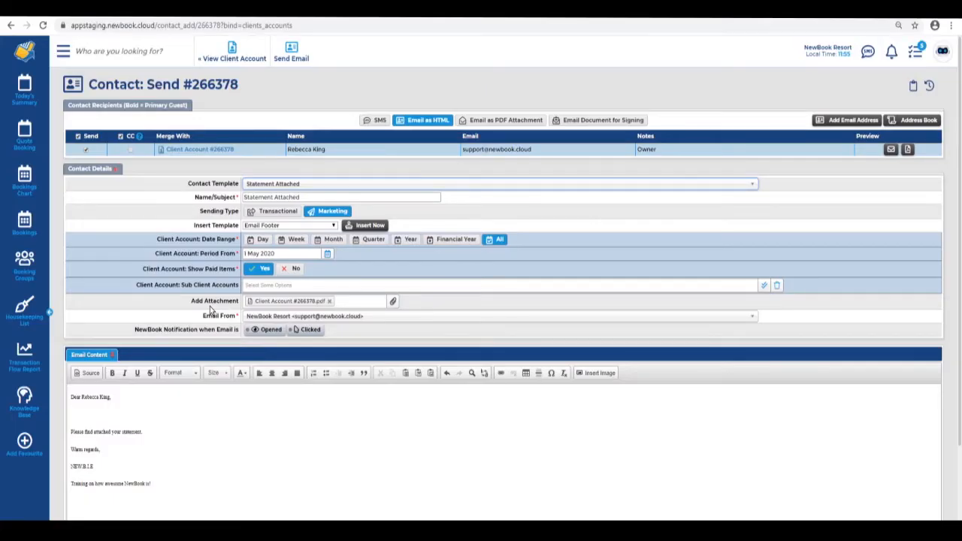
left_click_drag(161, 240, 237, 242)
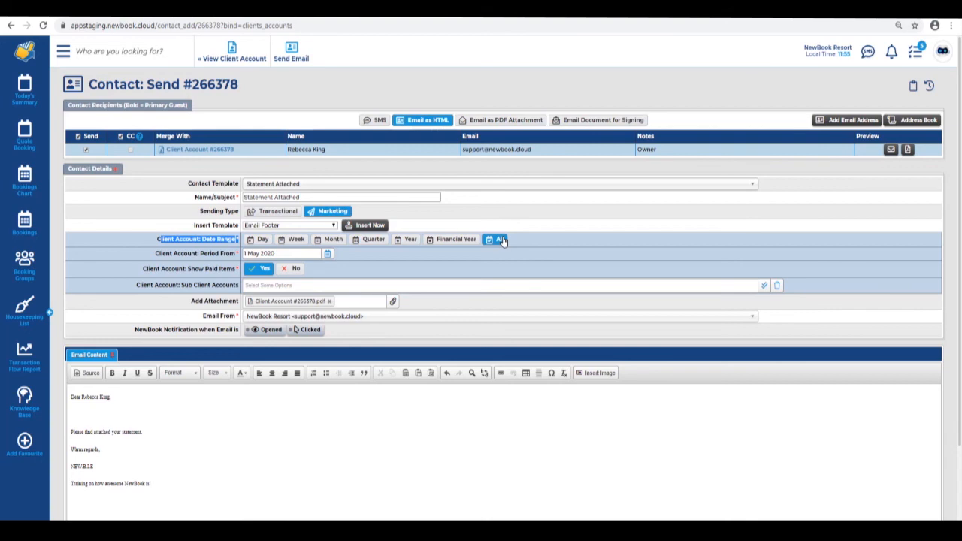
Send the statement email and confirm the email-sent success message
left_click(292, 51)
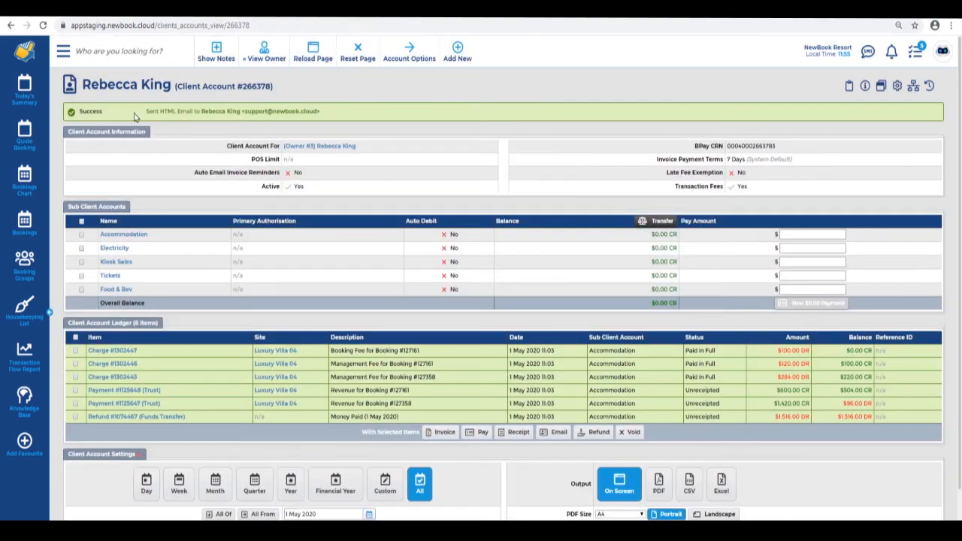
left_click_drag(81, 85, 319, 80)
left_click_drag(80, 111, 363, 114)
left_click(363, 113)
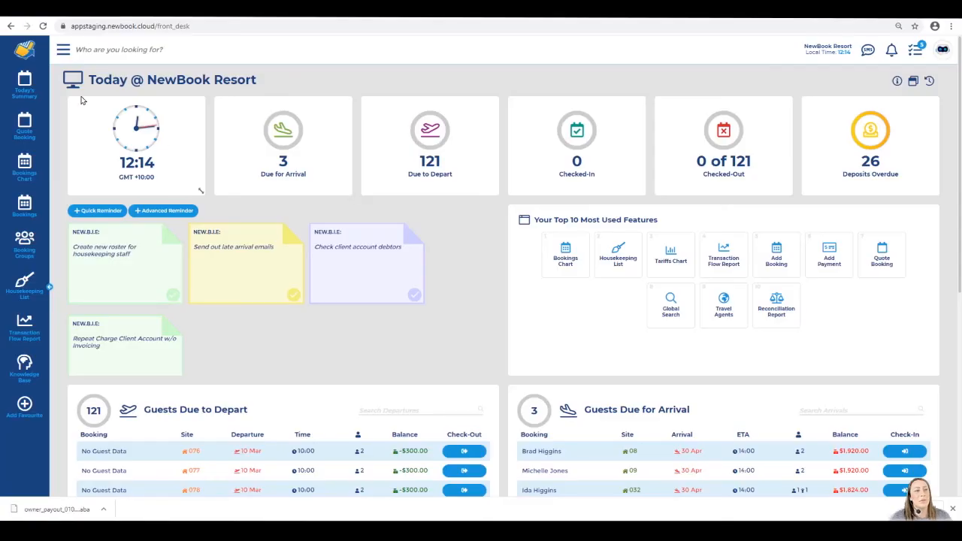
Search 'payout' in the menu, open Payout Statements, and review its report settings
left_click(72, 54)
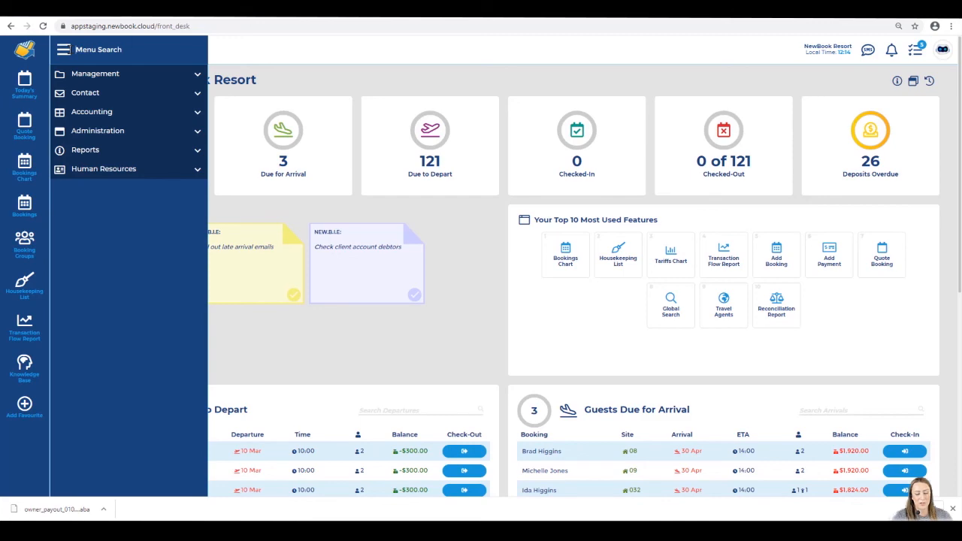
type("payout")
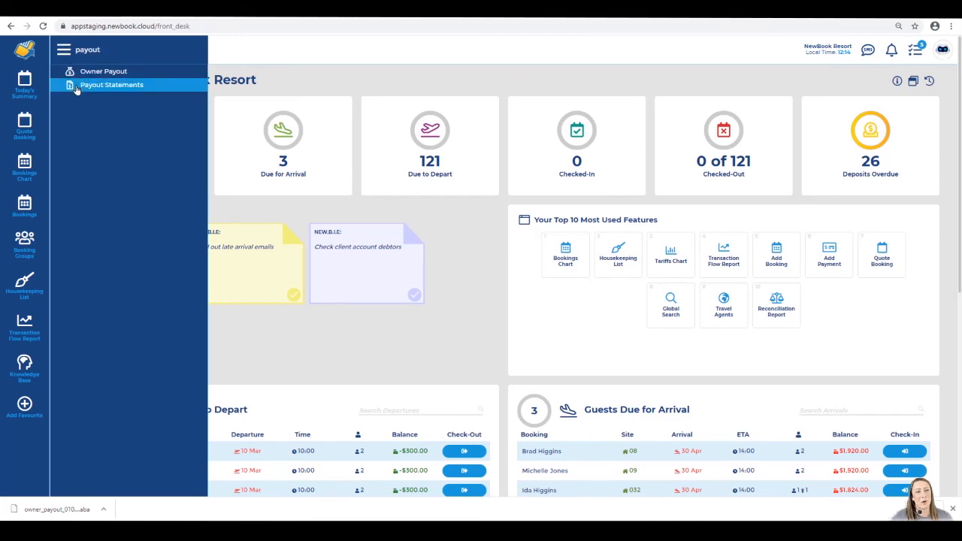
left_click(140, 88)
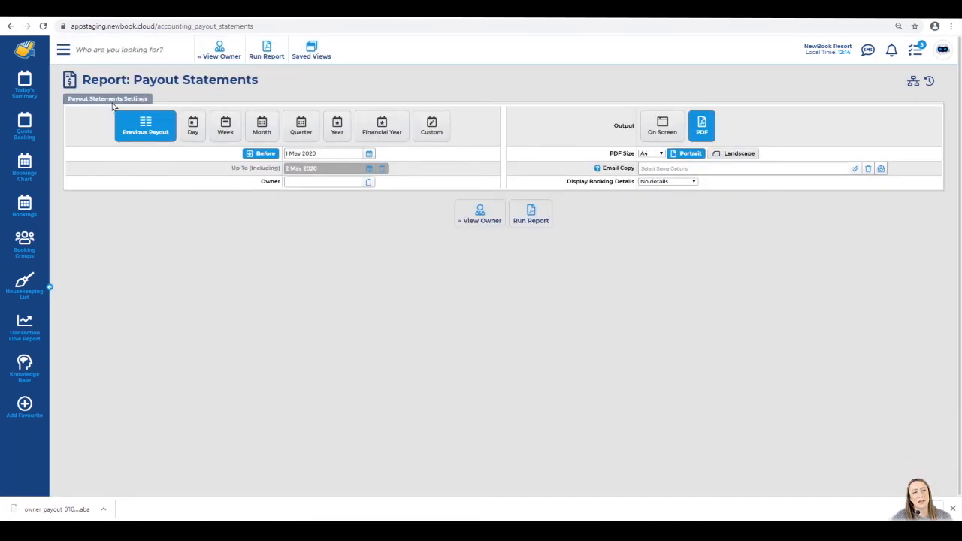
left_click_drag(81, 79, 290, 81)
left_click(293, 84)
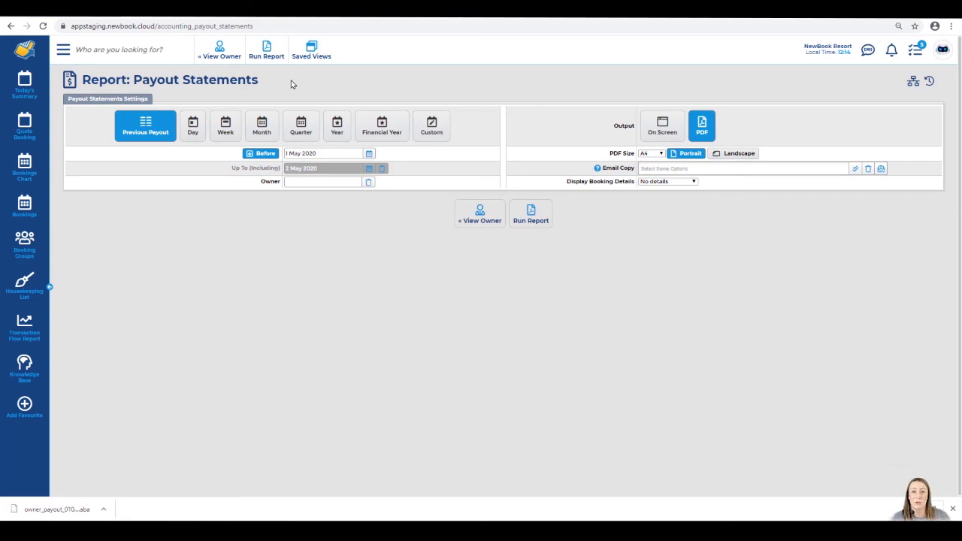
left_click_drag(66, 98, 158, 109)
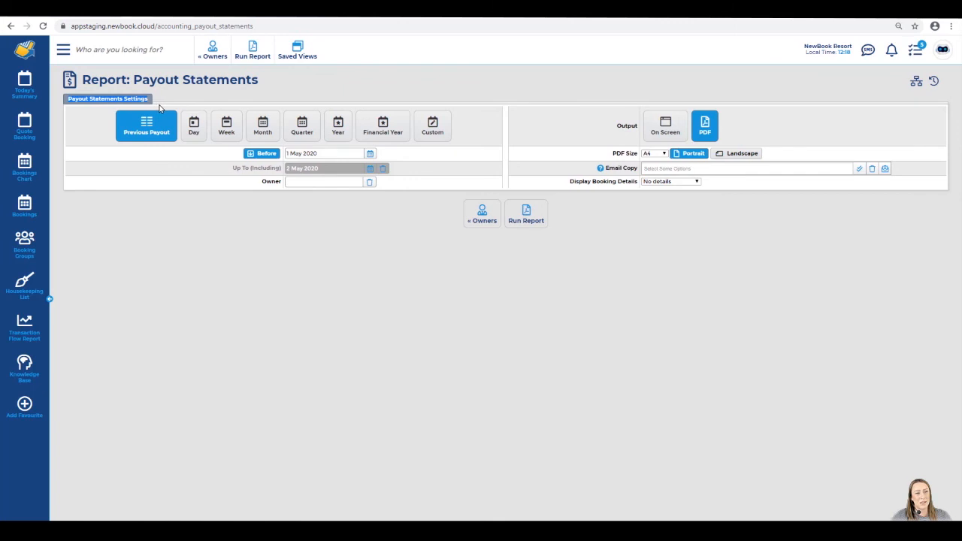
left_click(160, 110)
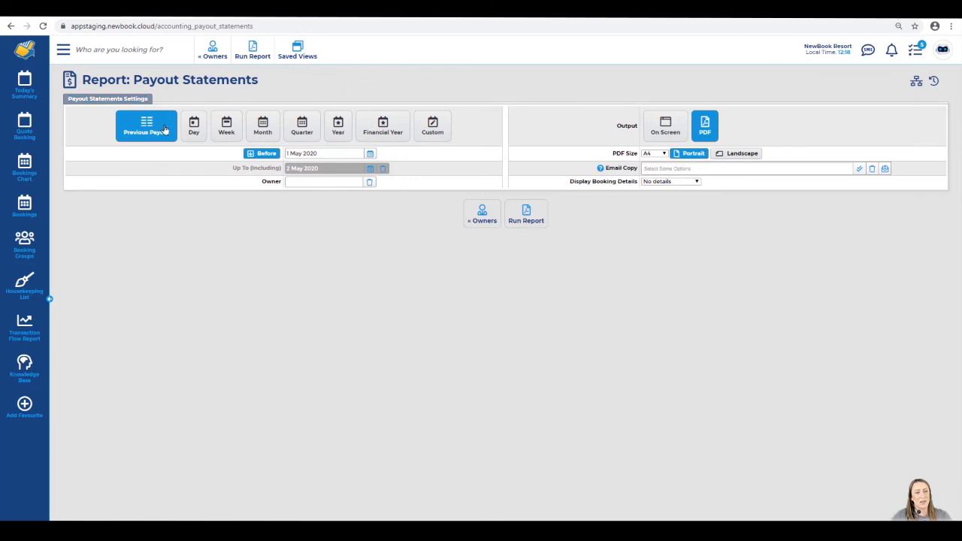
Run the payout statements report by month, starting from 29 Apr 2020
left_click(266, 134)
left_click(315, 154)
left_click(339, 195)
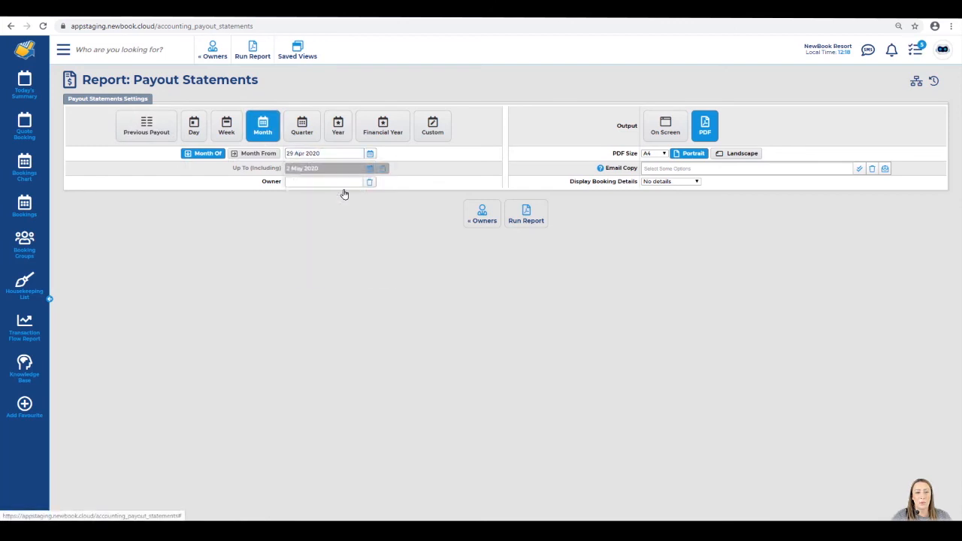
left_click(530, 214)
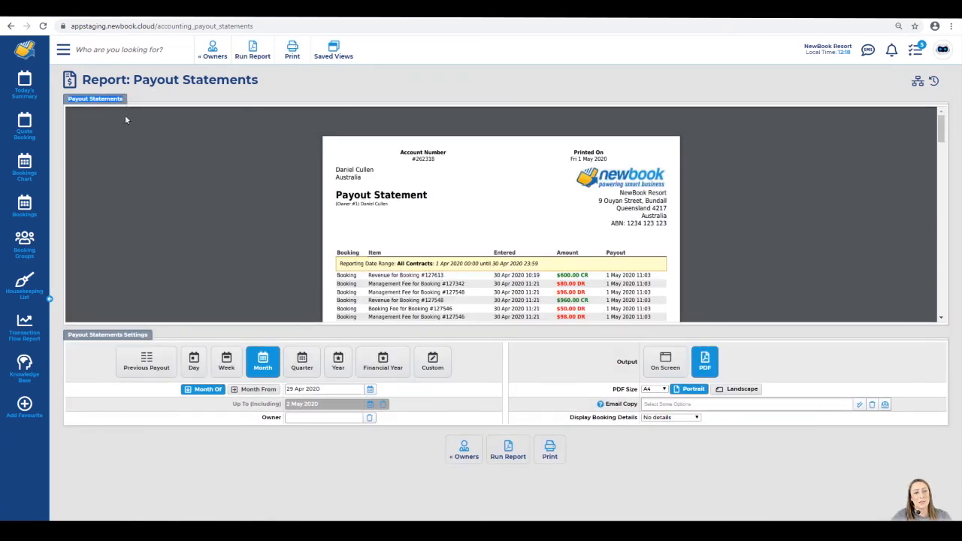
Review the first statement's owner name, reporting date range and management fee line
left_click_drag(335, 170, 426, 197)
left_click(339, 263)
left_click_drag(339, 263, 554, 263)
scroll(516, 277, "down", 3)
left_click_drag(337, 175, 562, 174)
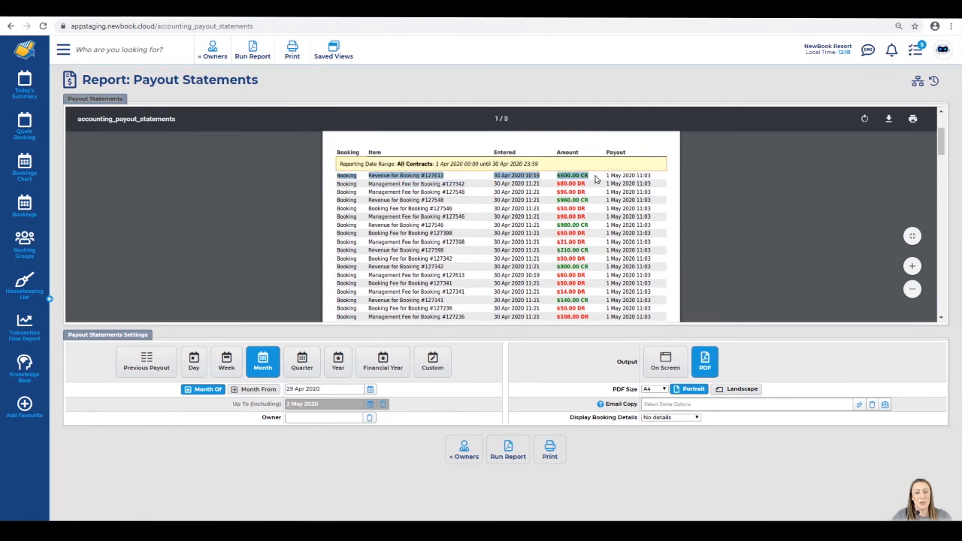
left_click_drag(378, 183, 455, 192)
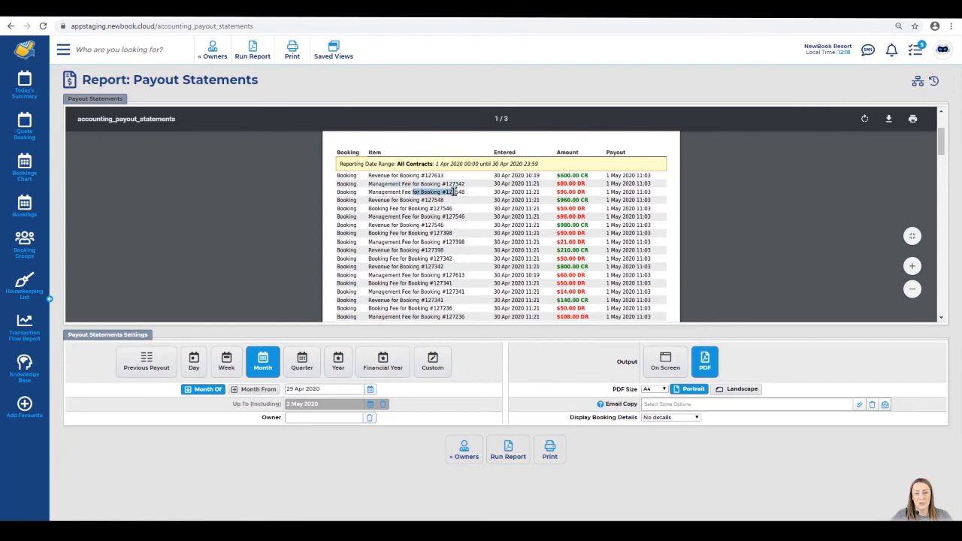
scroll(453, 232, "down", 3)
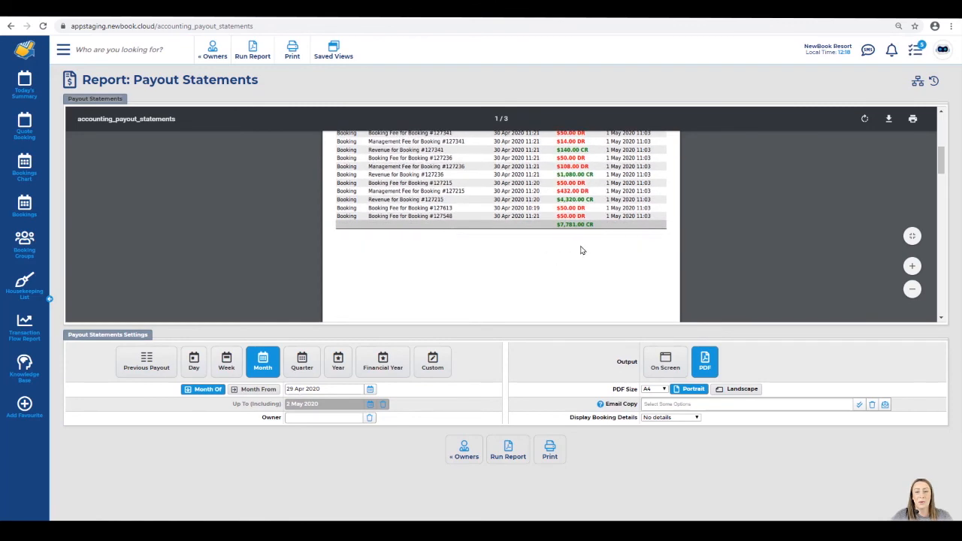
Check the $7,781.00 CR total, then the second owner's revenue, fee and $422.50 CR total
left_click_drag(553, 224, 603, 227)
left_click(605, 232)
scroll(526, 235, "down", 5)
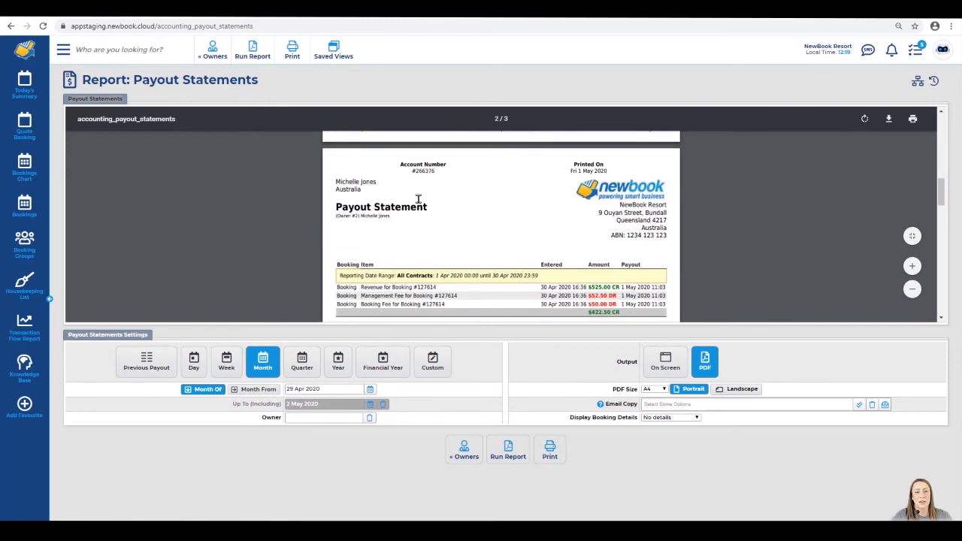
left_click_drag(333, 182, 380, 183)
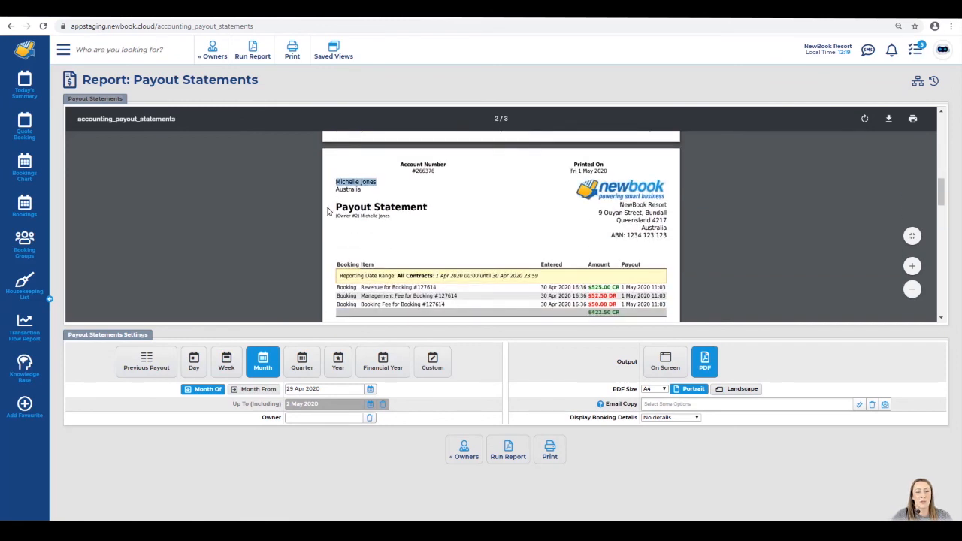
left_click_drag(331, 206, 425, 209)
left_click(427, 233)
left_click_drag(362, 287, 624, 284)
left_click_drag(565, 294, 622, 313)
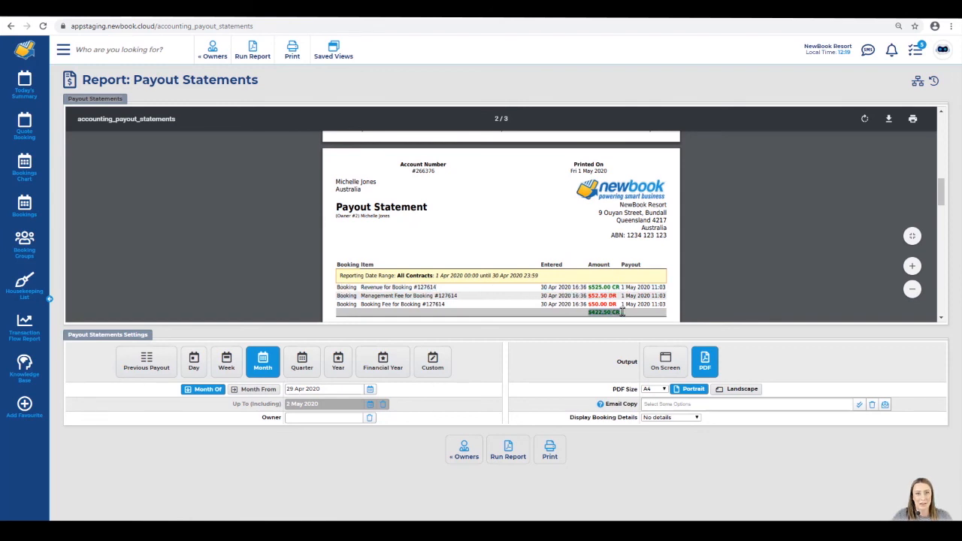
left_click(598, 311)
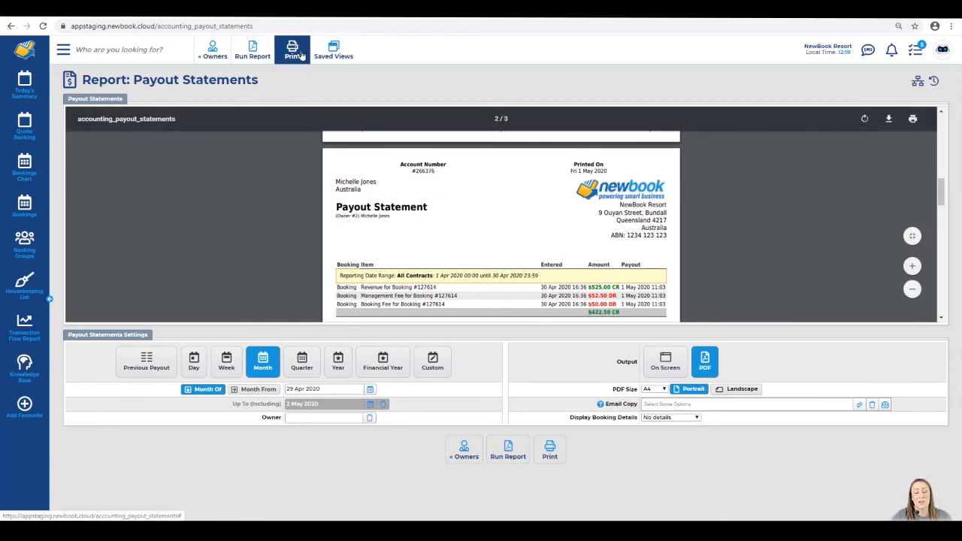
left_click_drag(569, 417, 644, 425)
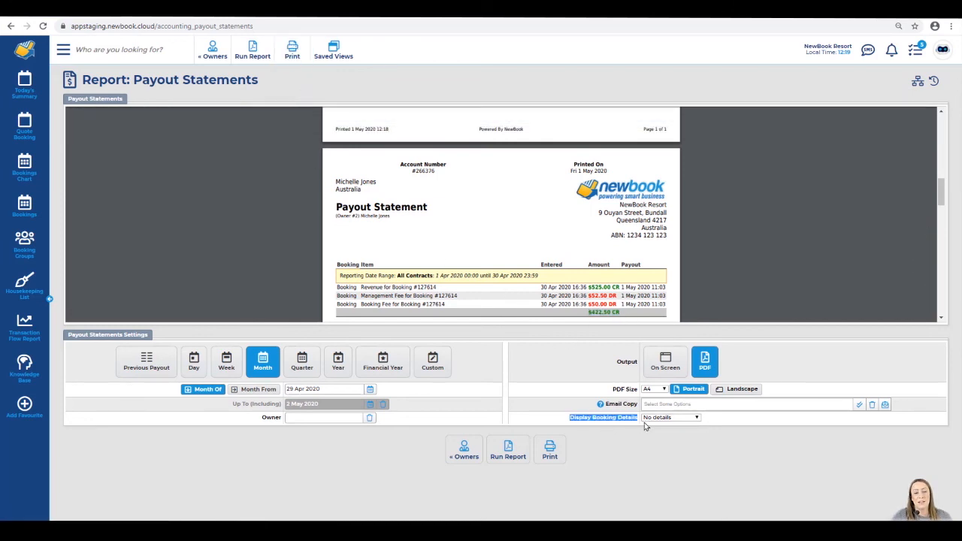
Point out the first statement line, which lacks booking details
left_click(569, 425)
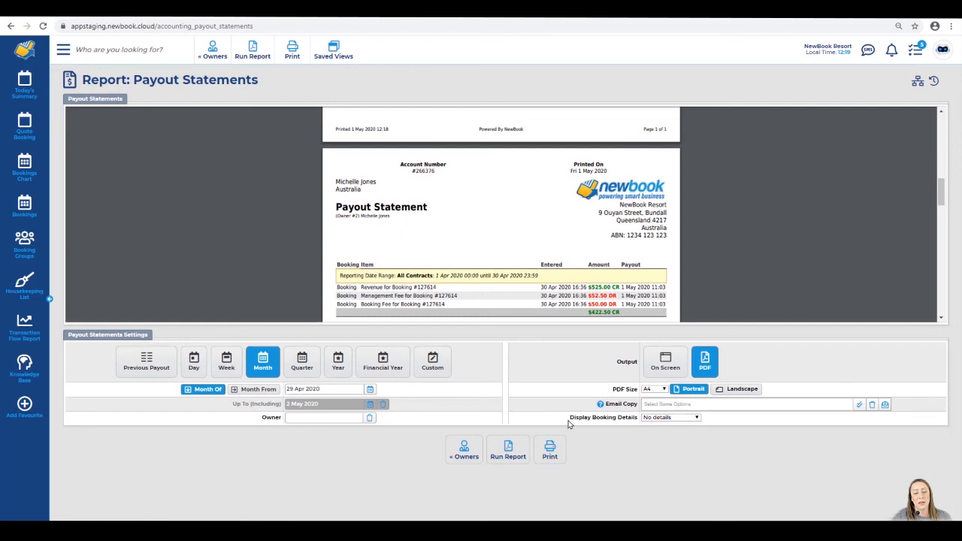
left_click_drag(335, 287, 445, 289)
left_click(447, 289)
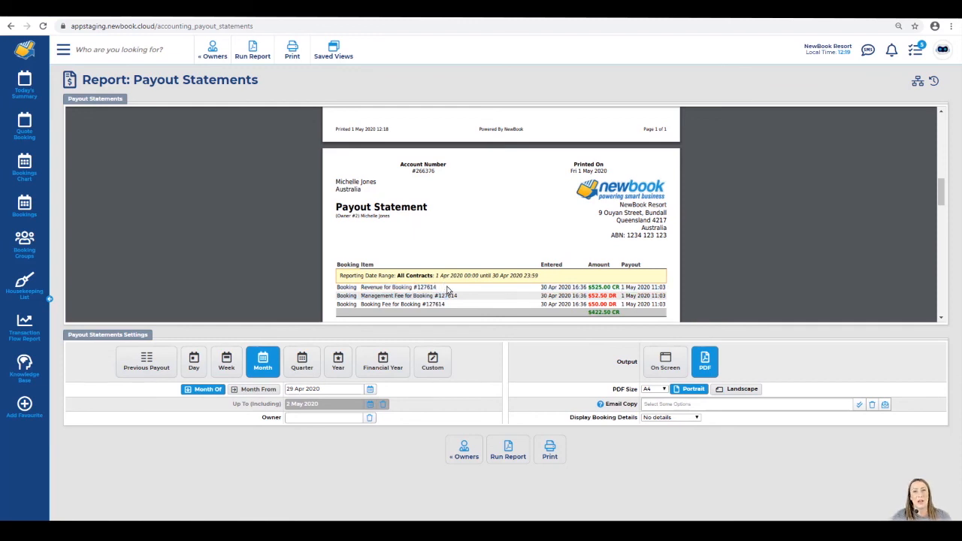
Set Display Booking Details to 'ID and Full Name' and rerun the report
left_click(666, 419)
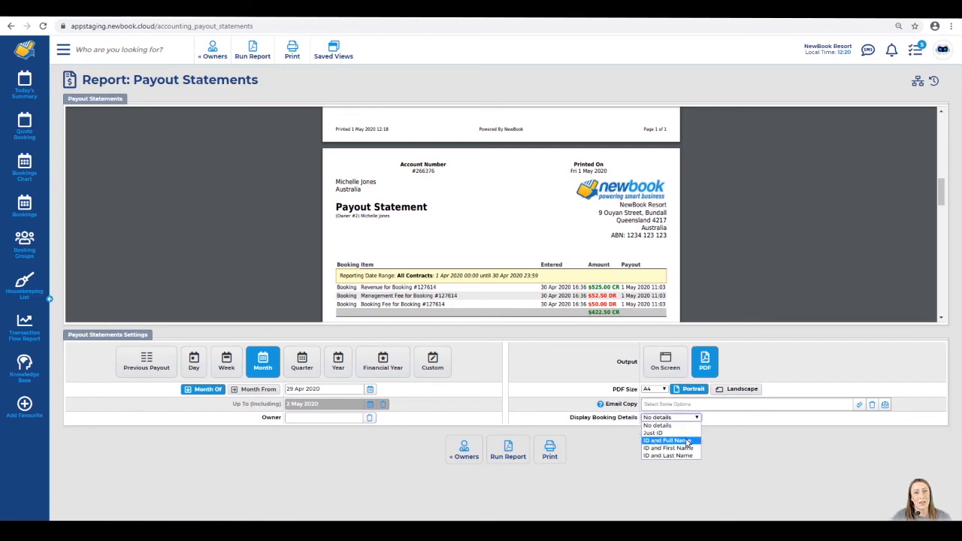
left_click(689, 442)
left_click(514, 448)
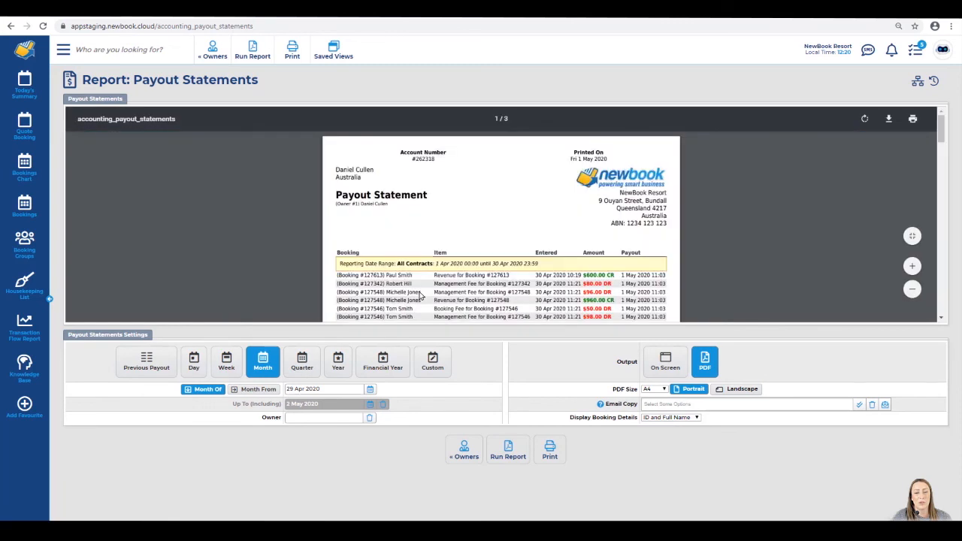
scroll(418, 291, "down", 1)
left_click_drag(341, 226, 412, 263)
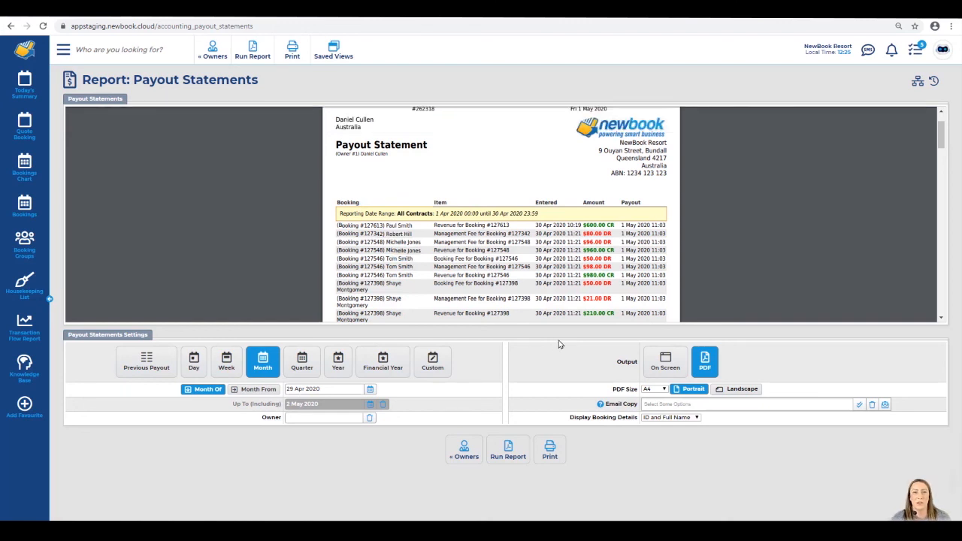
Find Owners through the menu search 'owner', select all owners, and start Email Statement
left_click(62, 50)
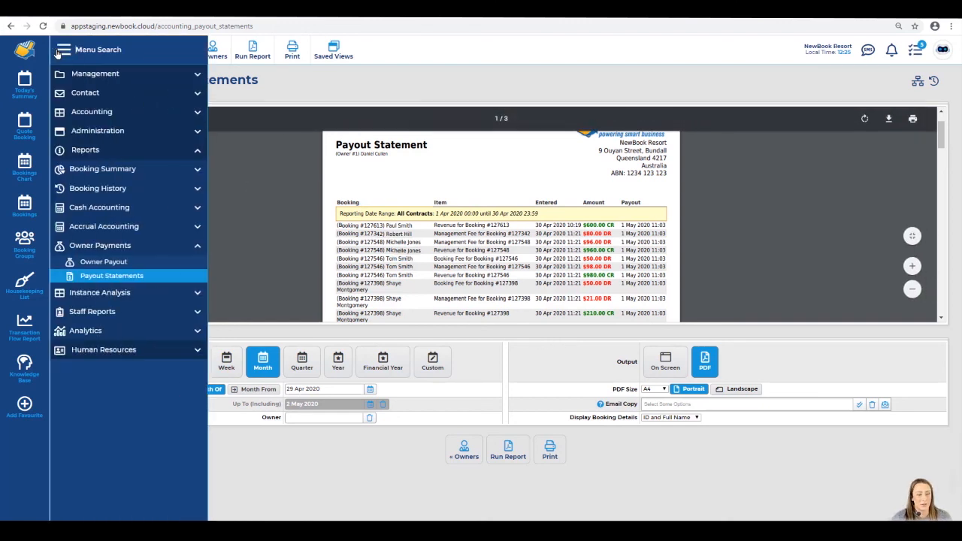
type("owner")
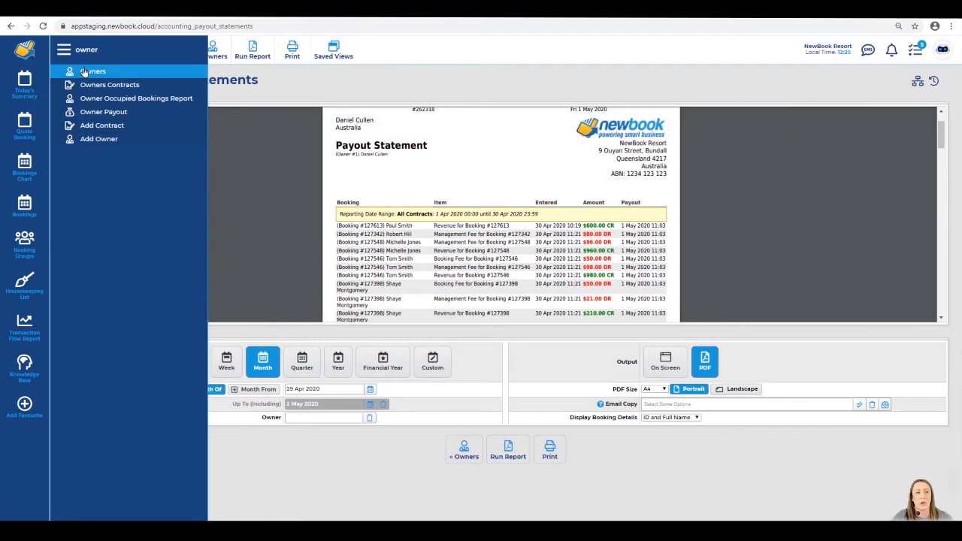
left_click(84, 72)
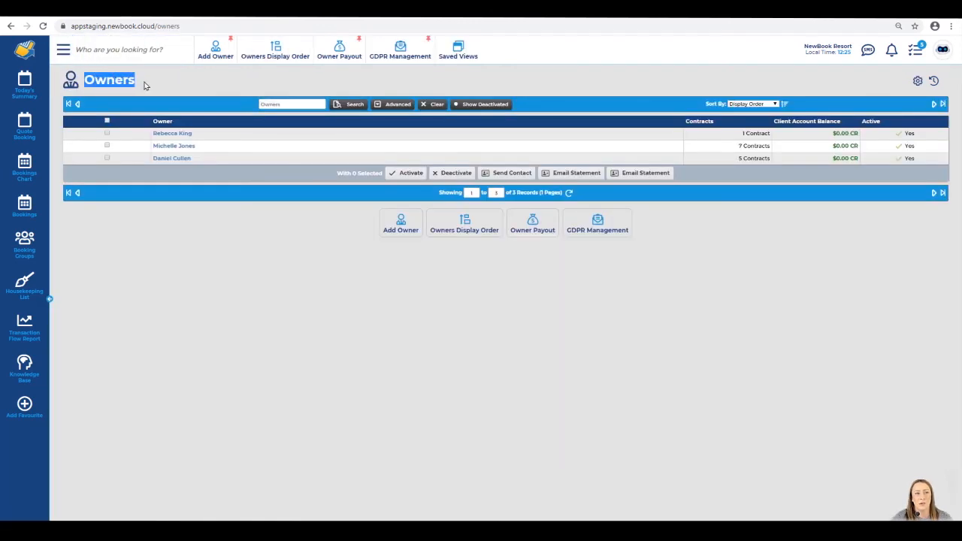
left_click(107, 121)
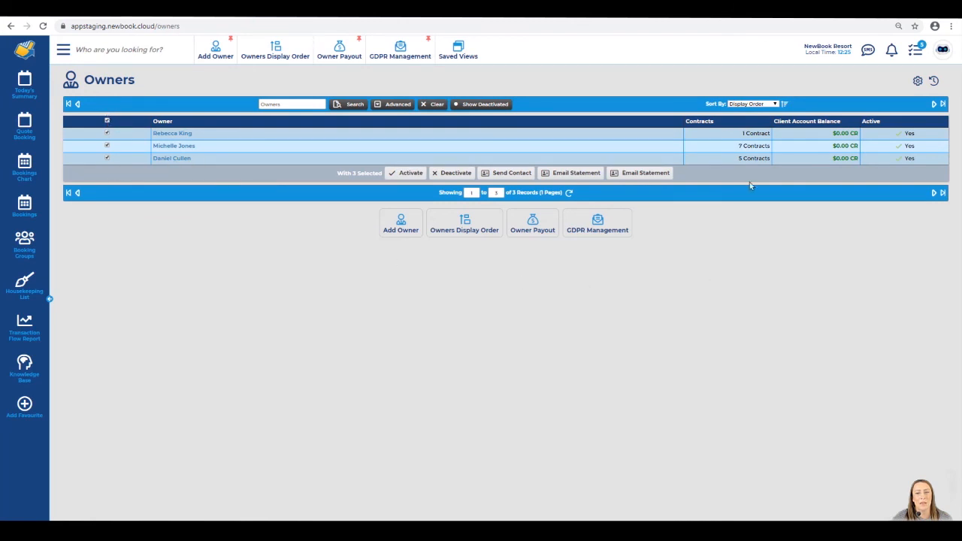
left_click(664, 178)
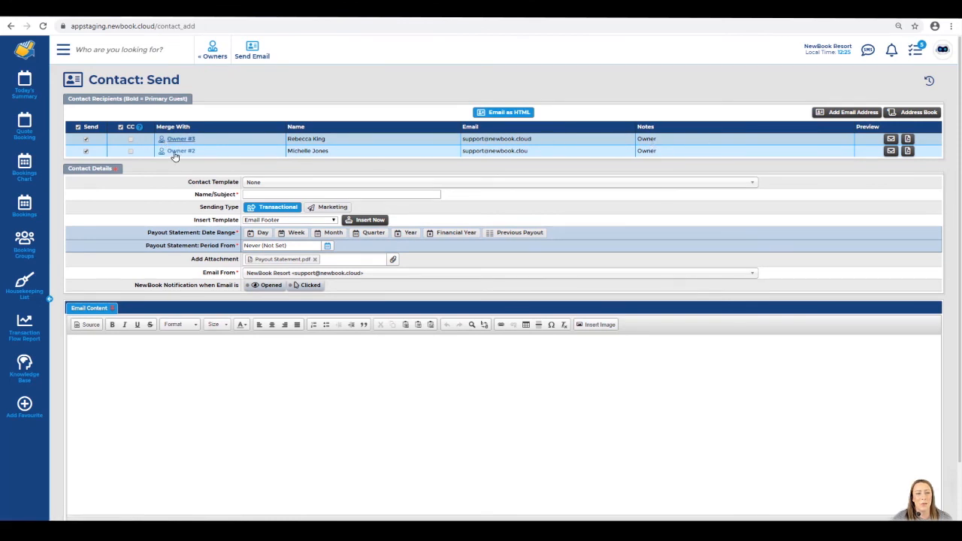
Apply the Newbook Report template and base statements on the previous payout from 1 May 2020
left_click(268, 184)
left_click(271, 260)
left_click_drag(194, 259, 241, 267)
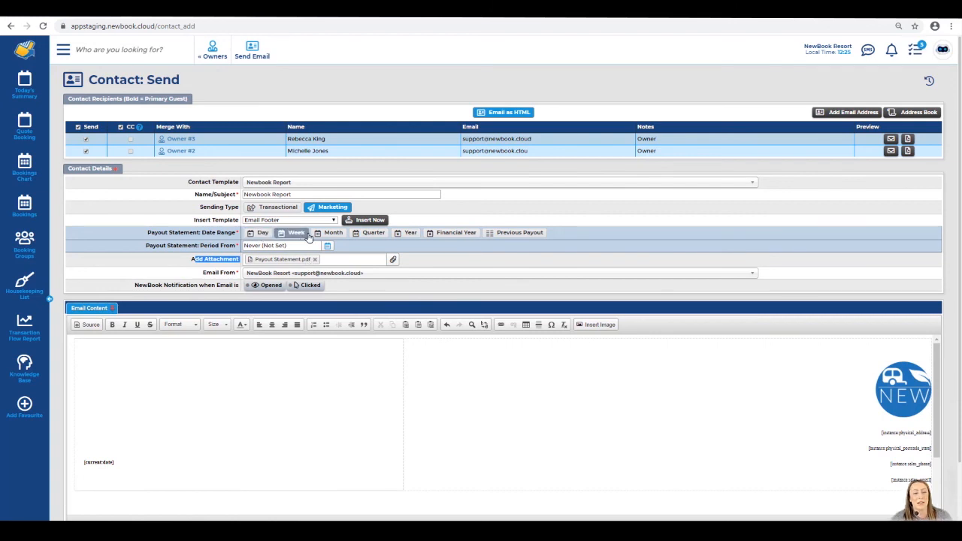
left_click(519, 234)
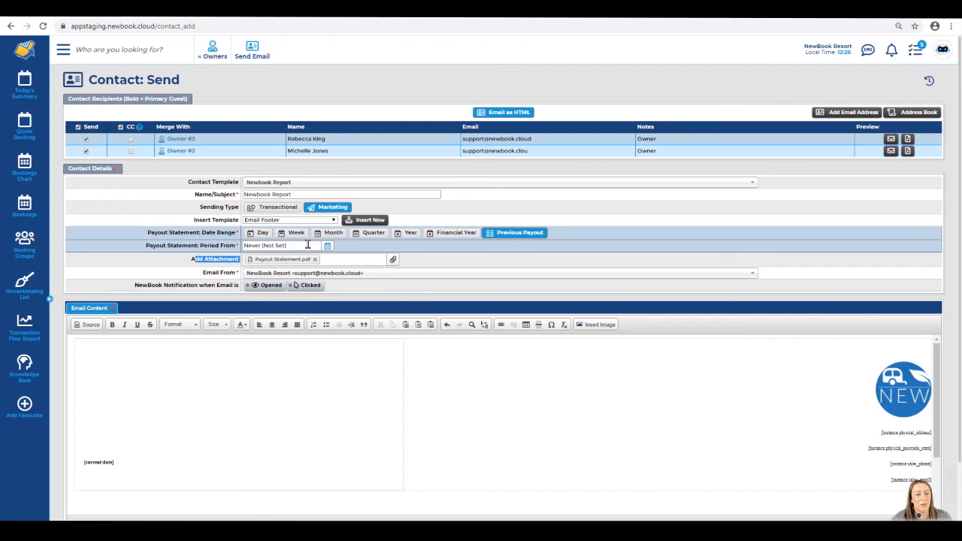
left_click(307, 245)
left_click(324, 287)
Send the statement emails and confirm the success message on the Owners page
left_click(249, 60)
left_click_drag(84, 79, 133, 81)
left_click_drag(83, 106, 332, 118)
left_click(330, 118)
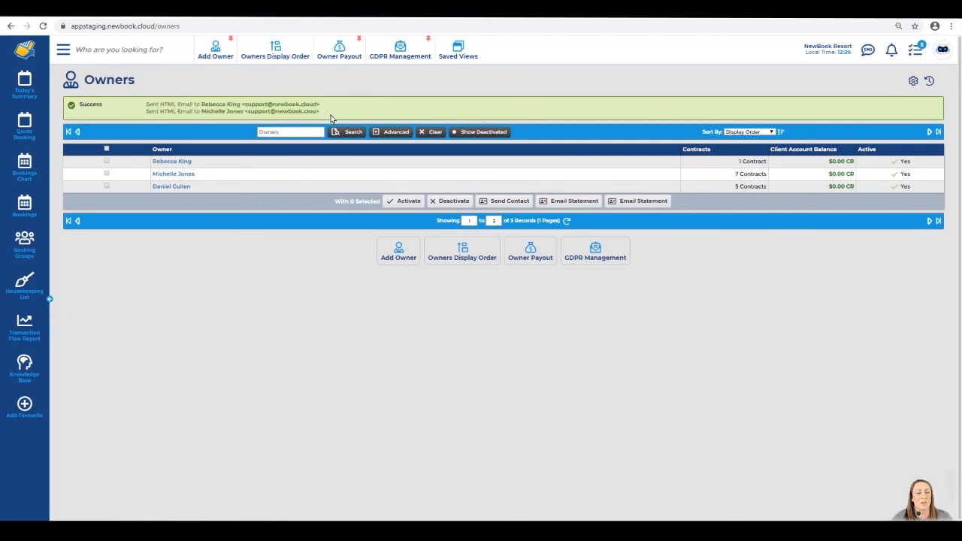